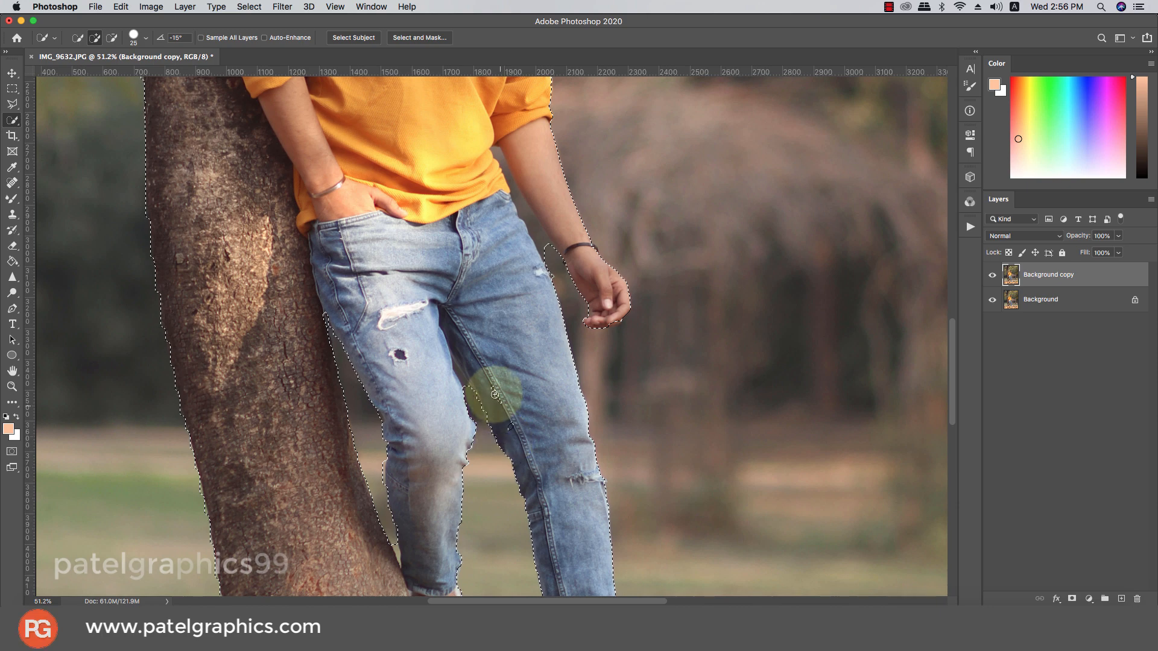
Refine the Quick Selection edge in the gap between the man's thighs, following the inner edges of the jeans
scroll(458, 368, up, 5)
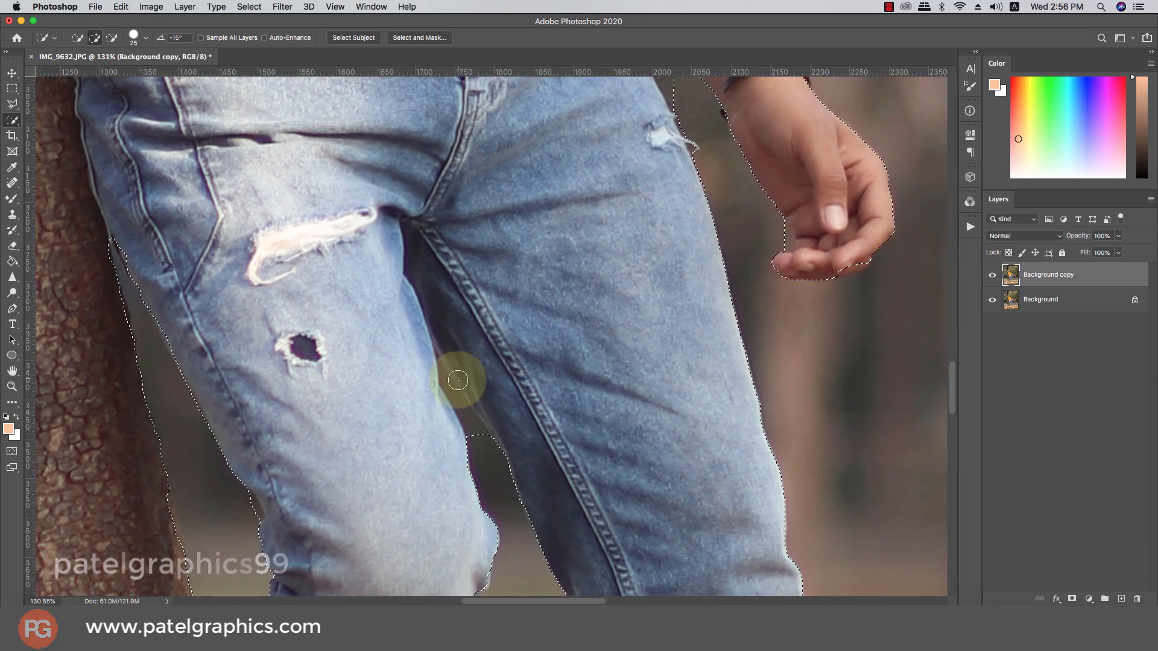
drag(442, 370, 466, 416)
drag(430, 357, 429, 364)
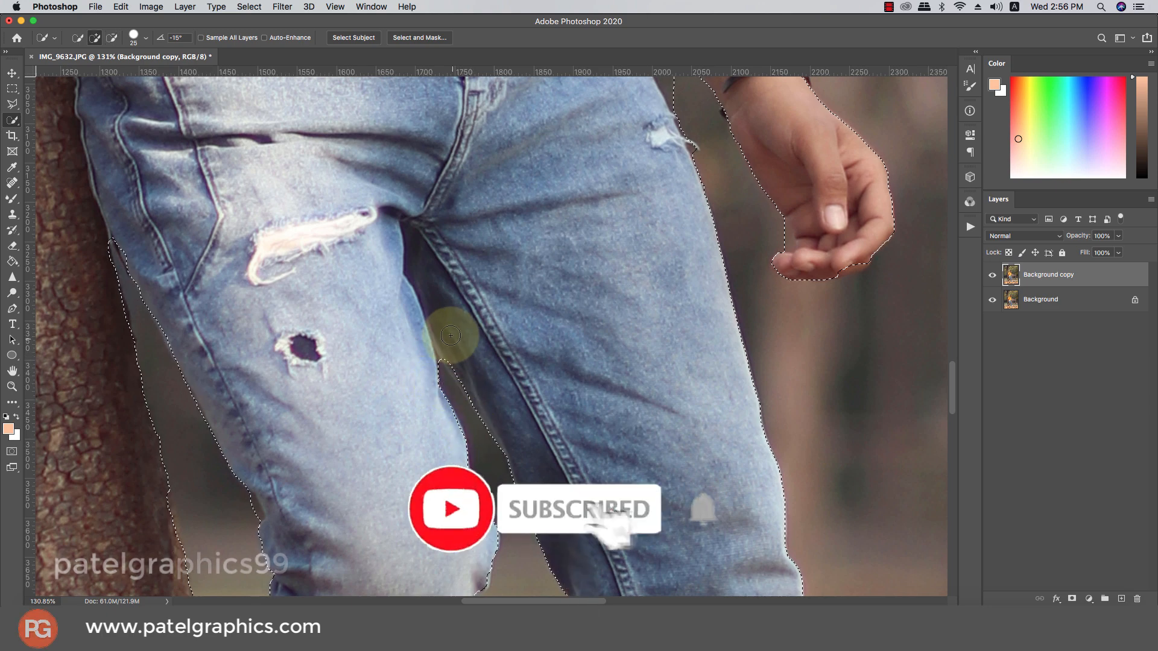
click(452, 357)
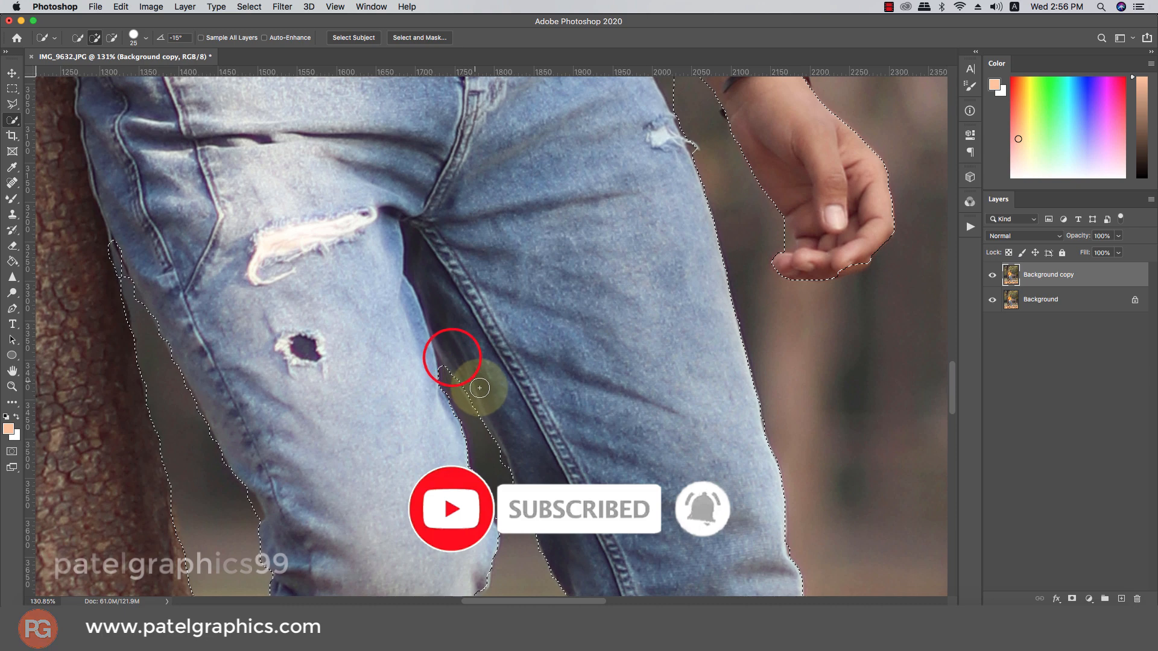
Remove the background gap between the hanging arm and the man's shirt and jeans from the selection
scroll(477, 331, down, 1)
scroll(608, 225, down, 4)
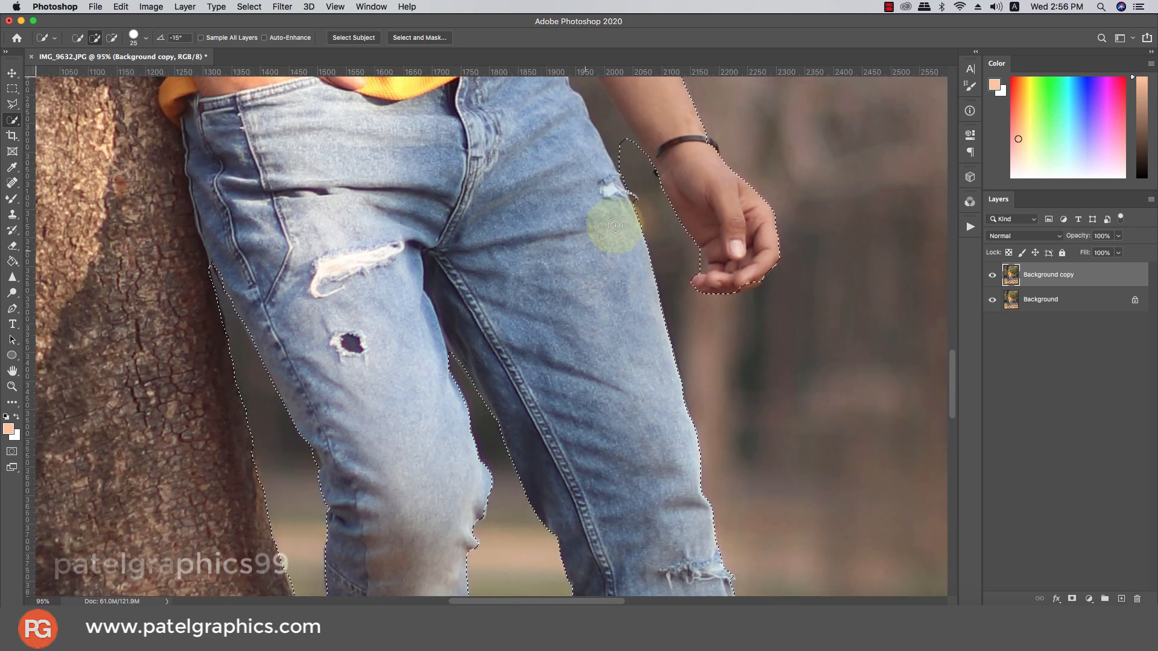
click(582, 218)
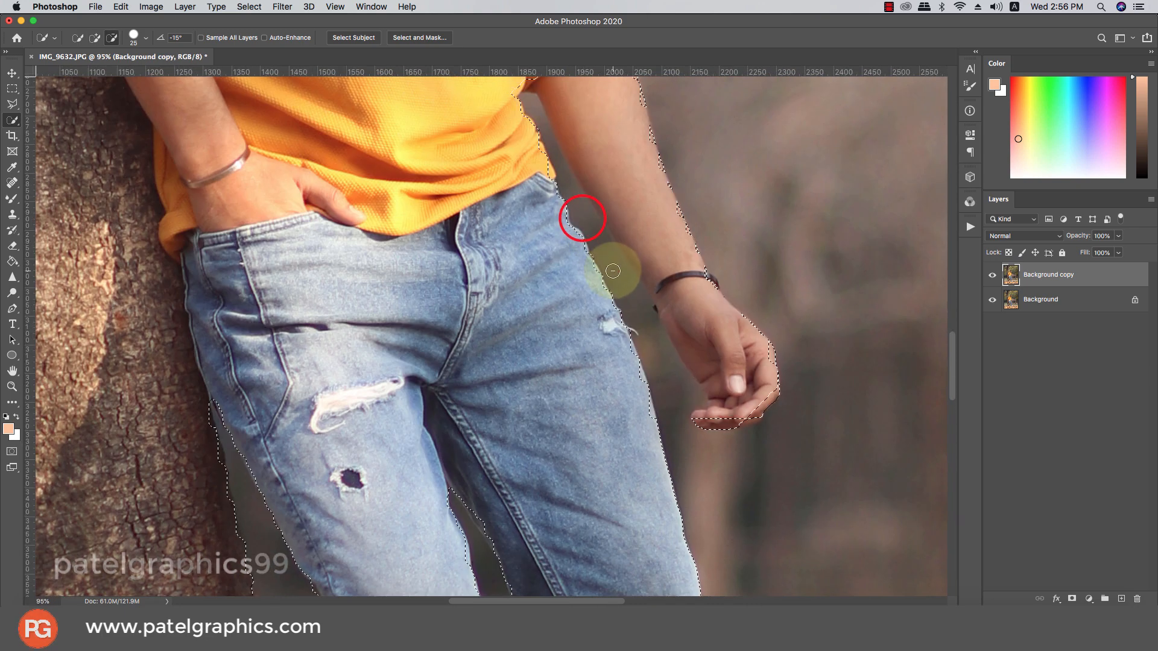
scroll(579, 241, up, 3)
mouse_move(571, 251)
mouse_down()
mouse_move(588, 326)
mouse_move(697, 513)
mouse_up()
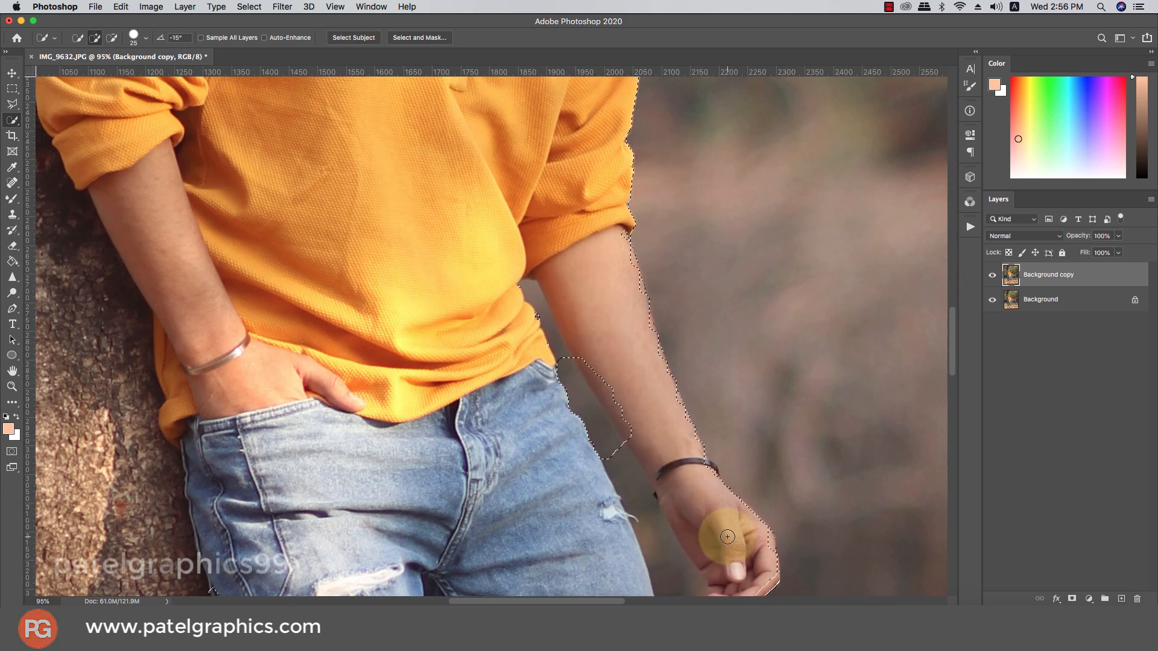
scroll(545, 290, down, 1)
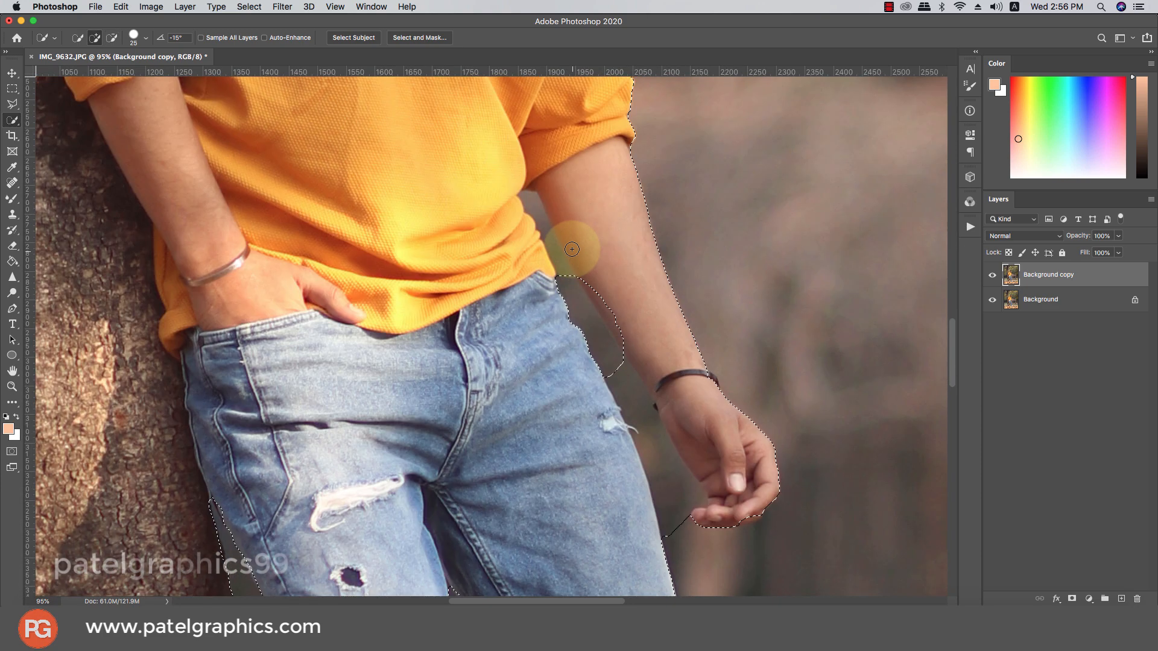
alt+click(647, 424)
drag(677, 529, 678, 532)
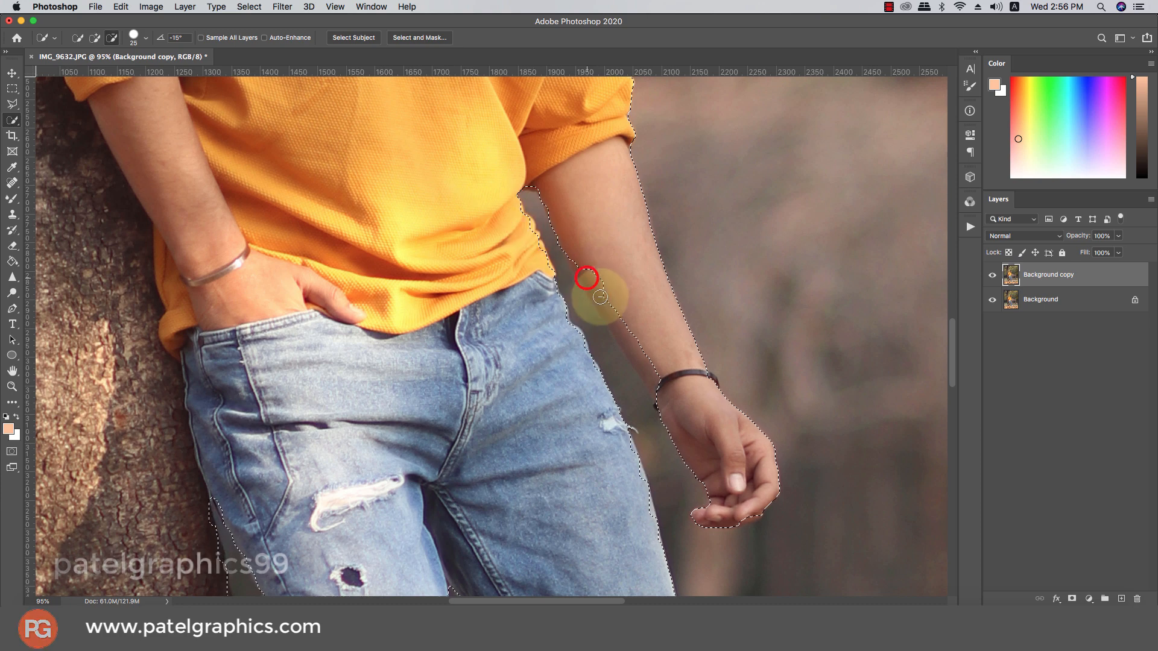
Undo the last selection stroke and clean up the selection edge along the inner forearm, wrist and fingertips
key(super+z)
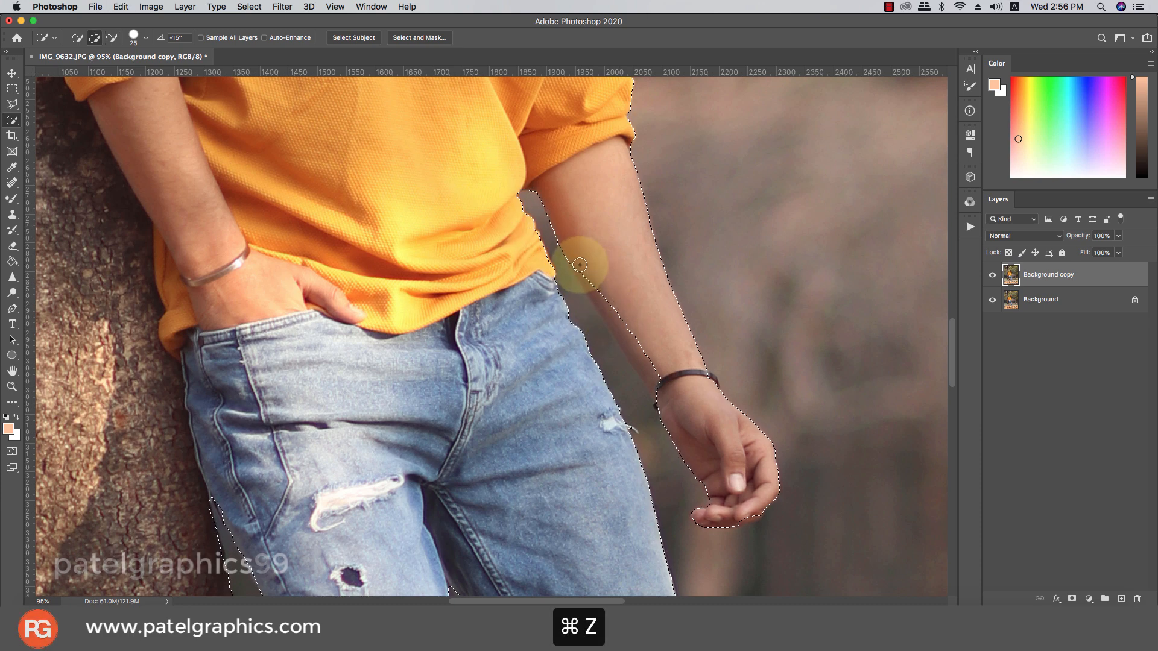
drag(580, 264, 597, 296)
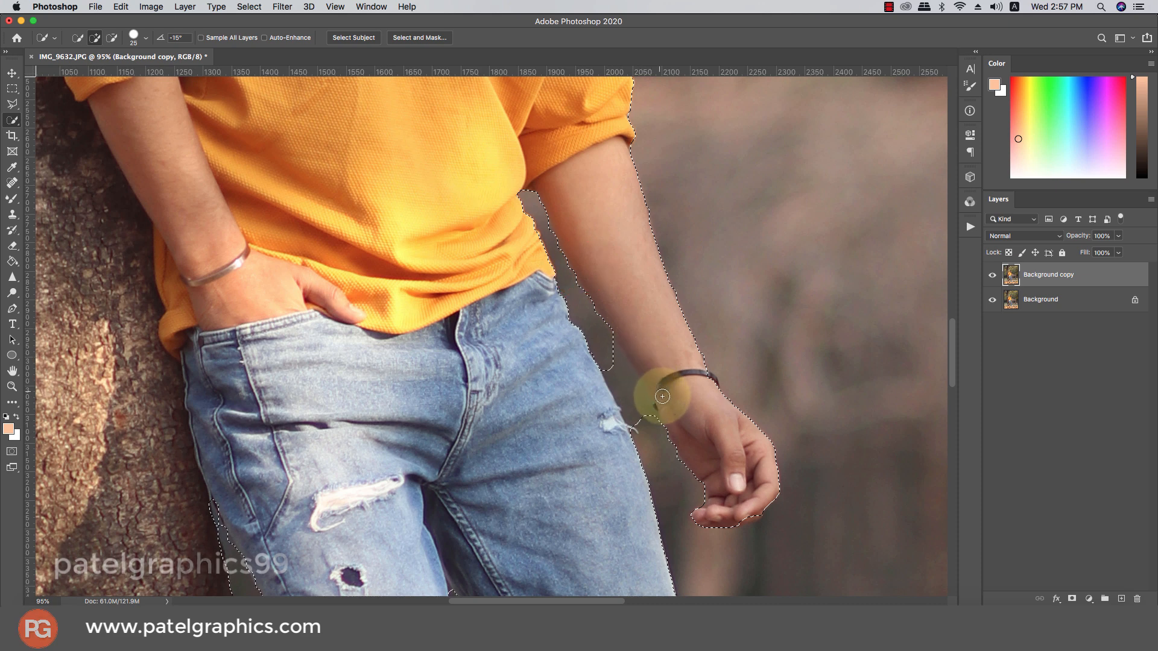
drag(638, 423, 633, 336)
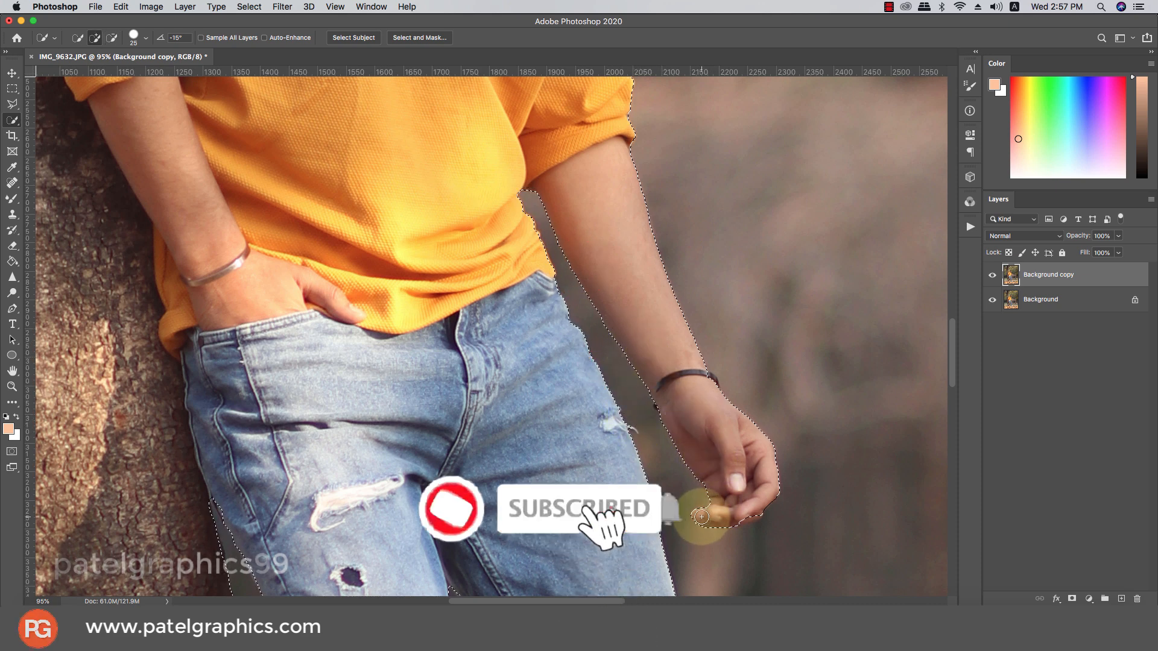
click(754, 513)
drag(755, 513, 739, 516)
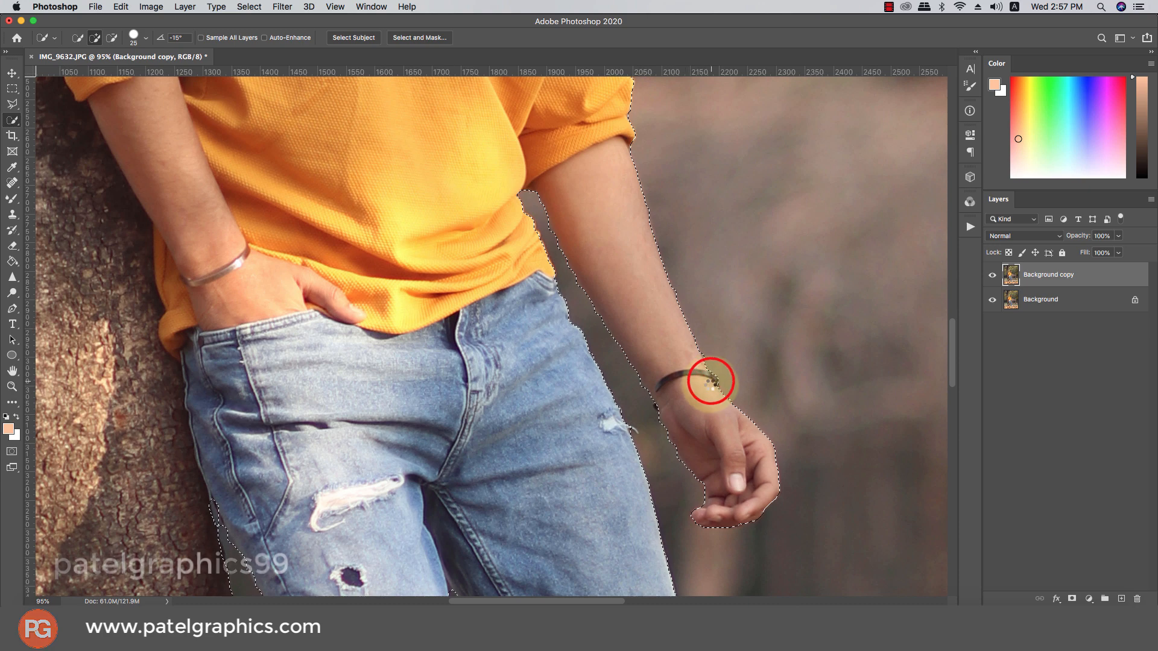
Subtract the small background patch under the hair tuft beside the temple and restore the hair edge in the selection
drag(593, 167, 604, 505)
drag(533, 208, 626, 648)
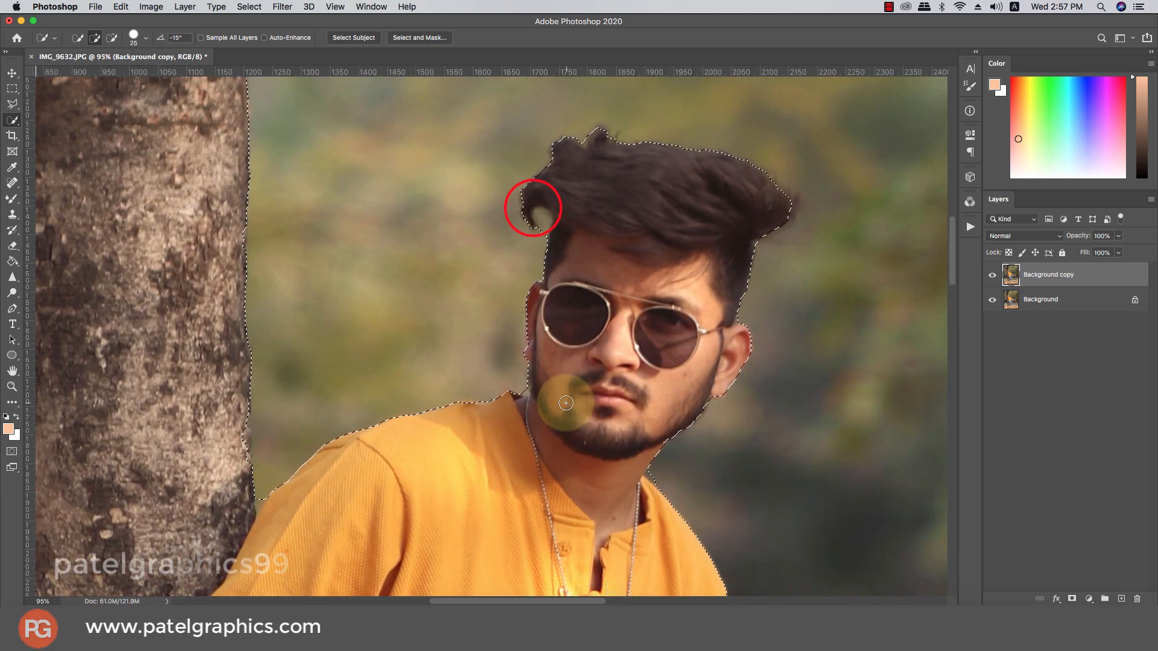
key(alt)
mouse_move(542, 217)
mouse_down()
mouse_move(532, 231)
mouse_move(542, 232)
mouse_up()
alt+click(541, 233)
alt+click(538, 233)
click(558, 231)
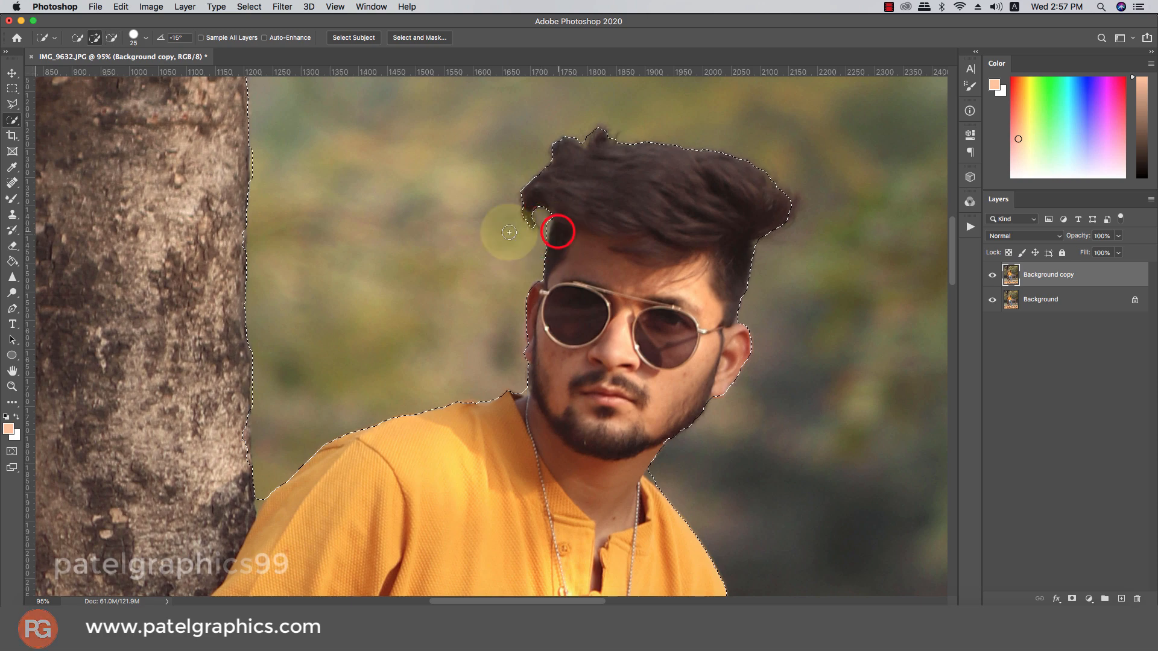
Refine the hair edges in Select and Mask, set Smooth to 5 and apply the refinement
click(431, 37)
mouse_move(583, 140)
mouse_down()
mouse_move(647, 143)
mouse_move(627, 135)
mouse_move(707, 133)
mouse_move(631, 138)
mouse_move(741, 151)
mouse_move(778, 174)
mouse_move(792, 213)
mouse_move(760, 243)
mouse_move(749, 311)
mouse_move(748, 275)
mouse_move(782, 207)
mouse_up()
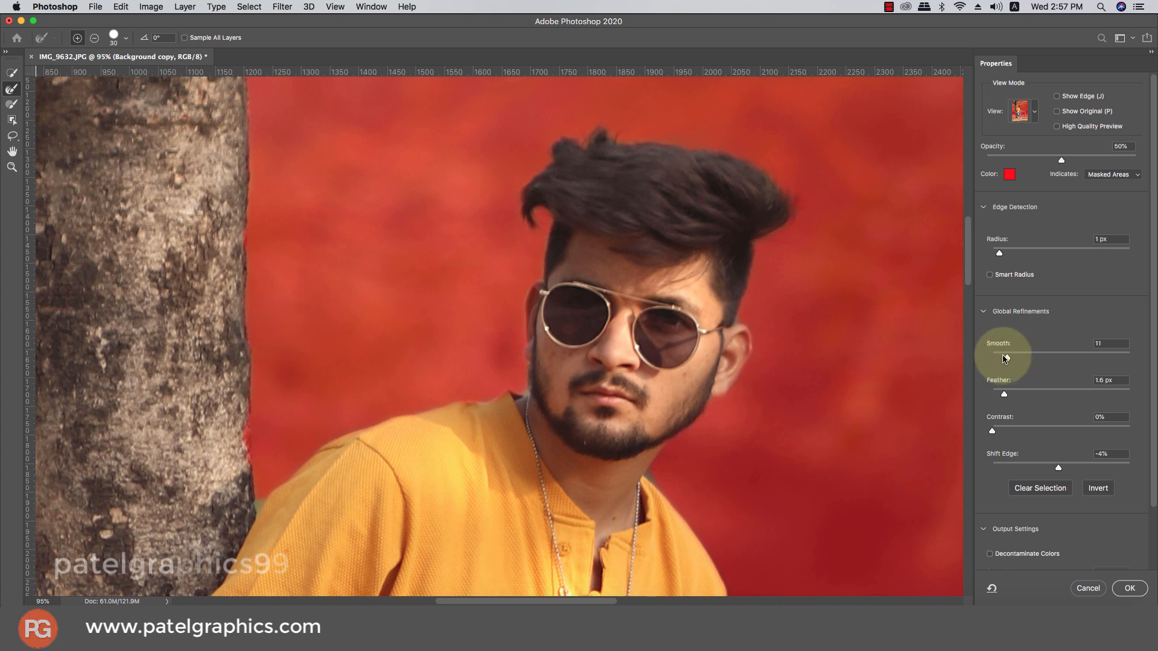
drag(1005, 368, 1031, 359)
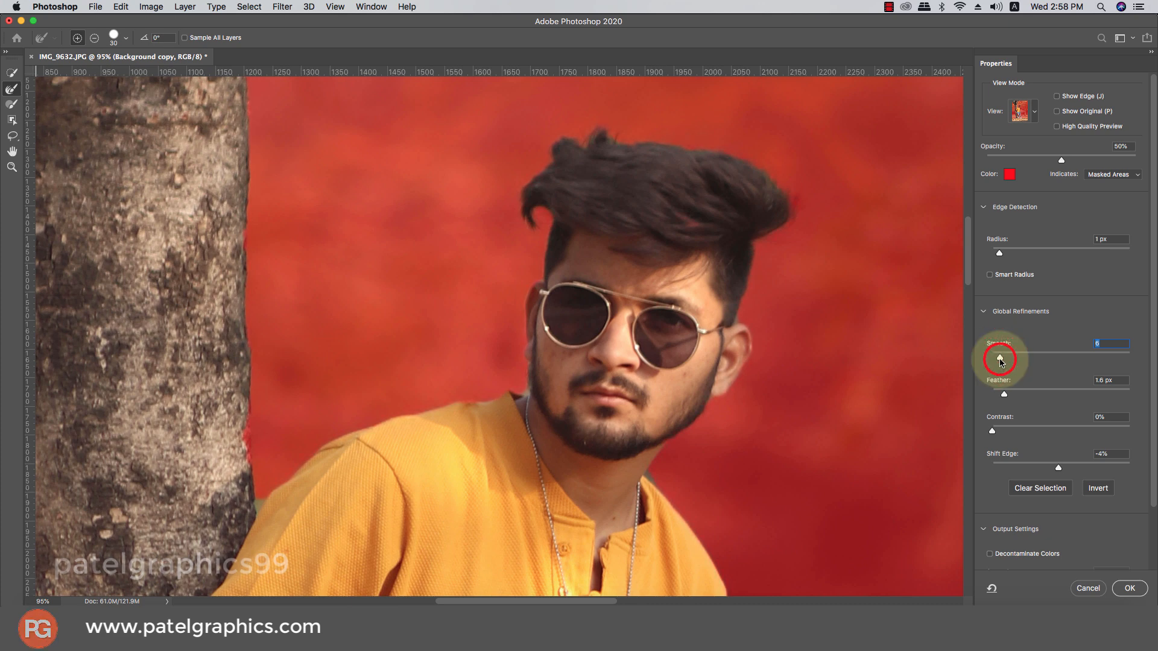
drag(1000, 360, 999, 361)
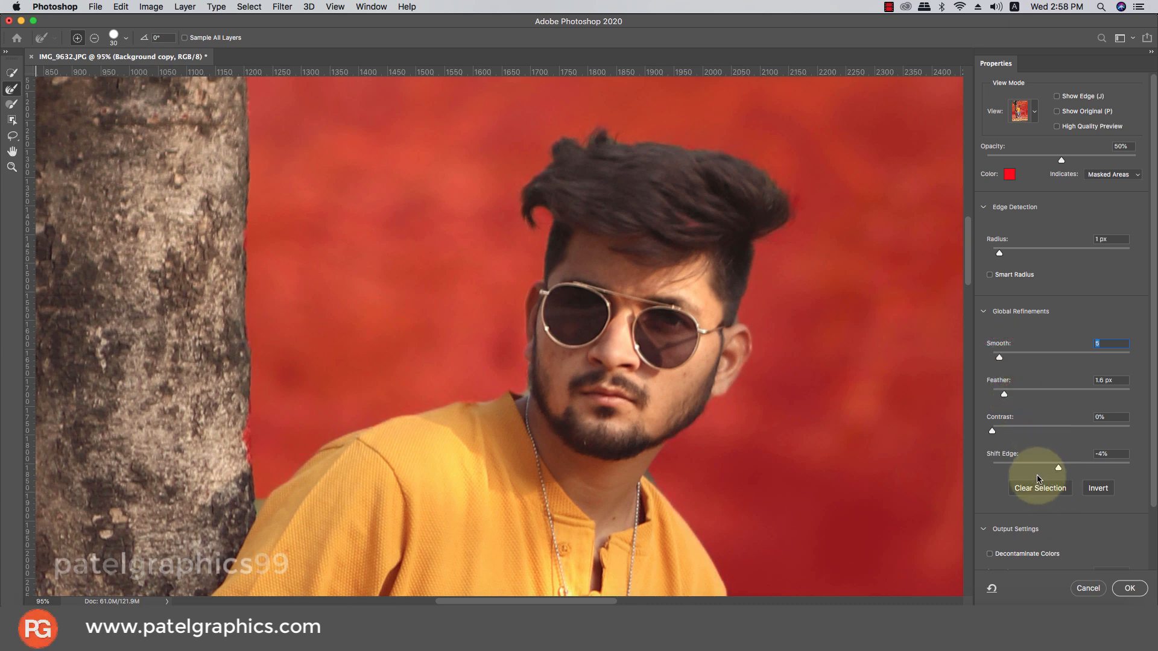
click(1130, 588)
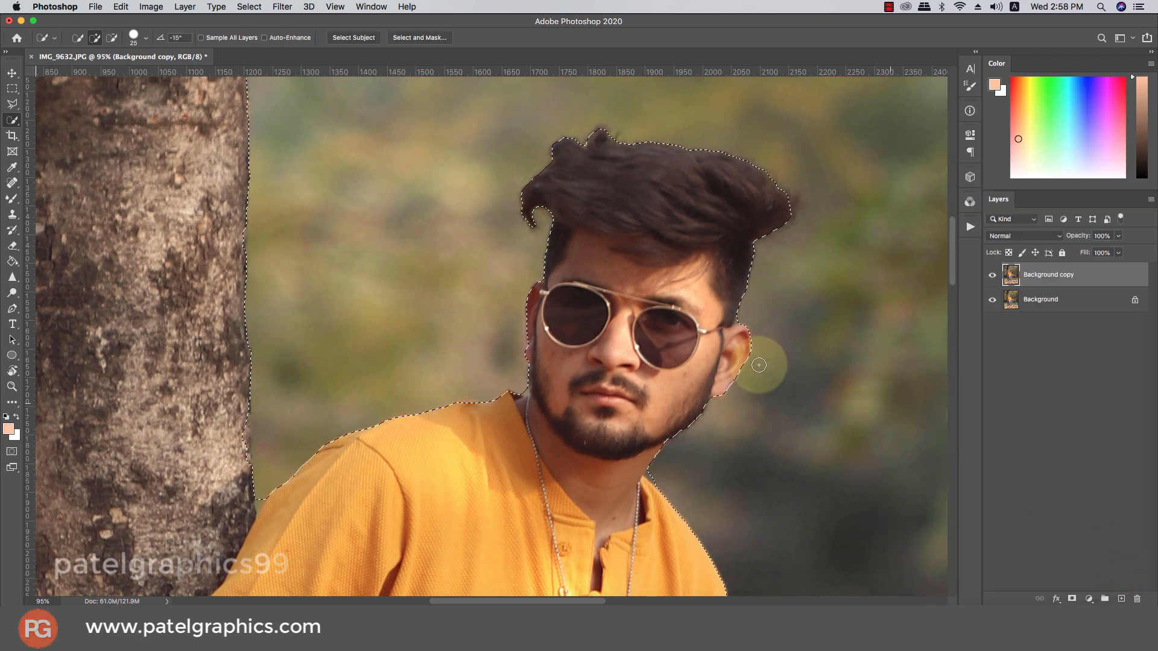
Add a layer mask to Background copy from the selection and check the cutout by briefly hiding the Background layer
scroll(674, 327, down, 5)
scroll(676, 328, down, 3)
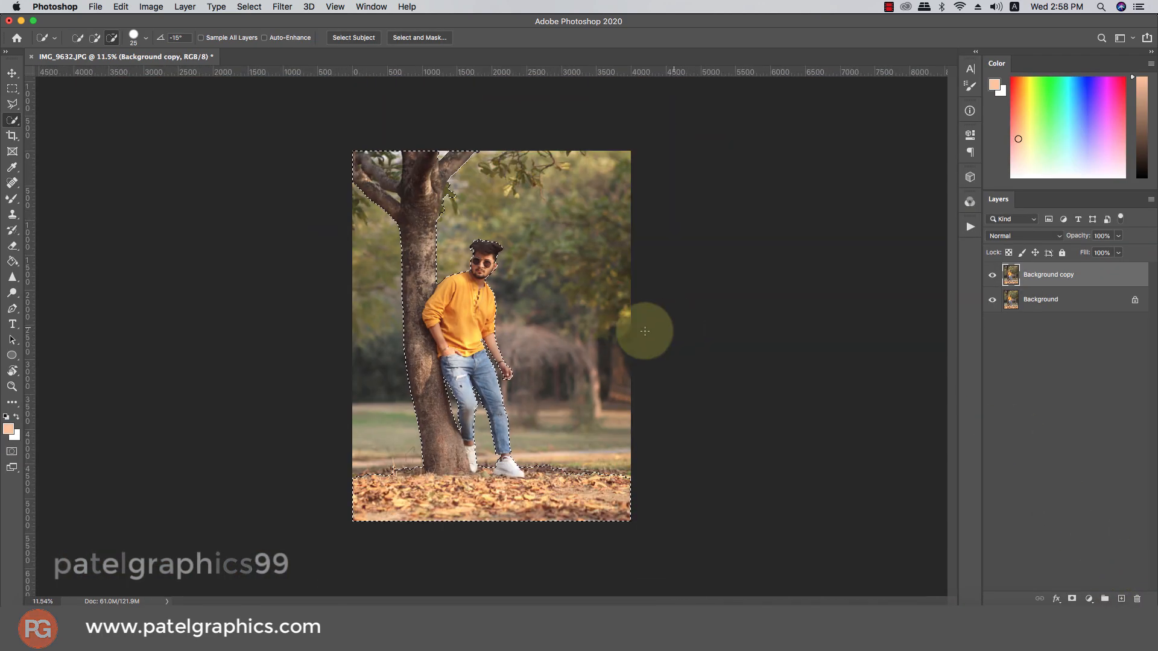
click(1072, 599)
click(991, 300)
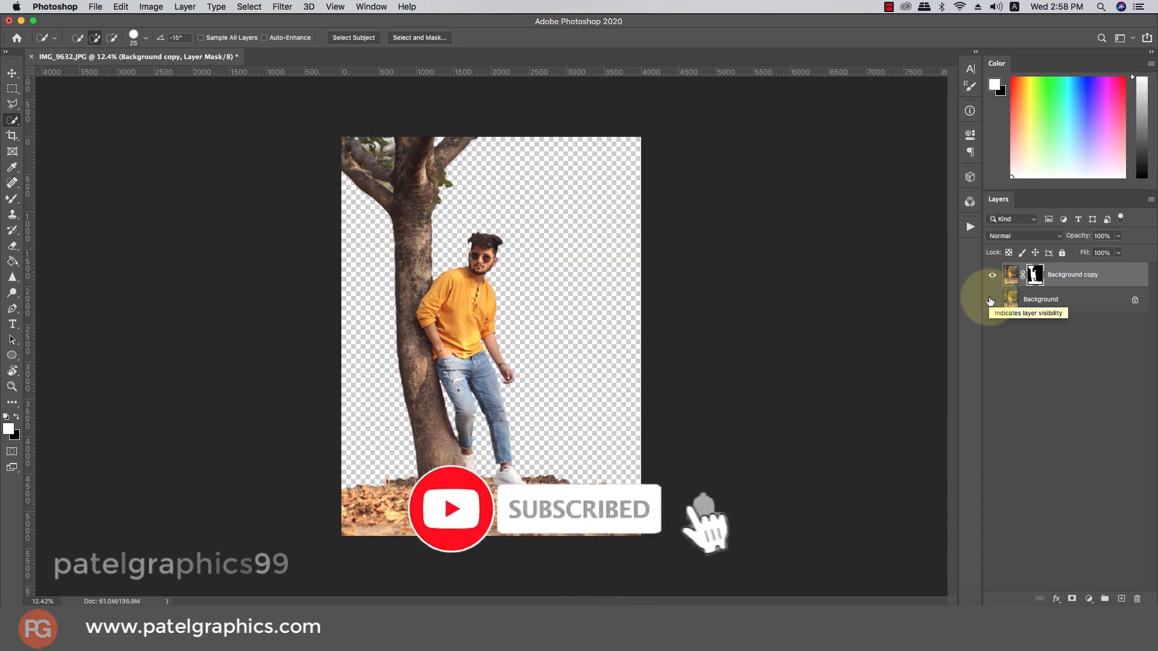
click(991, 300)
Duplicate the Background layer and load the Background copy layer mask as a selection
click(1043, 300)
key(super+j)
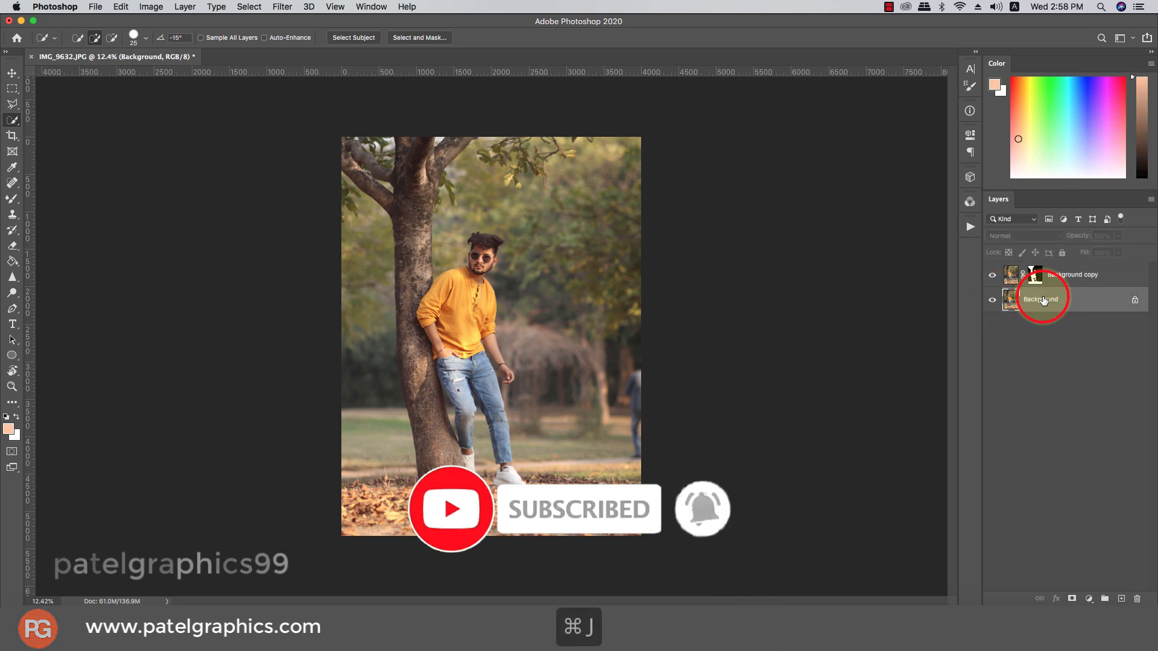
super+click(1035, 275)
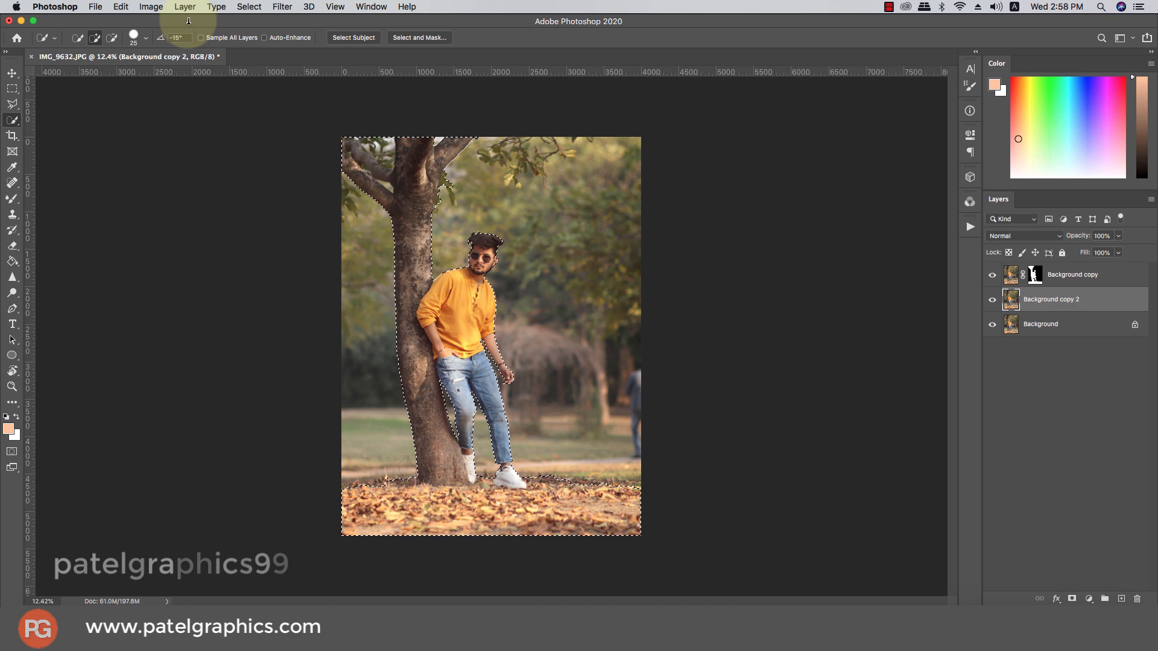
Expand the selection around the man, tree and ground by 20 pixels
key(super+plus)
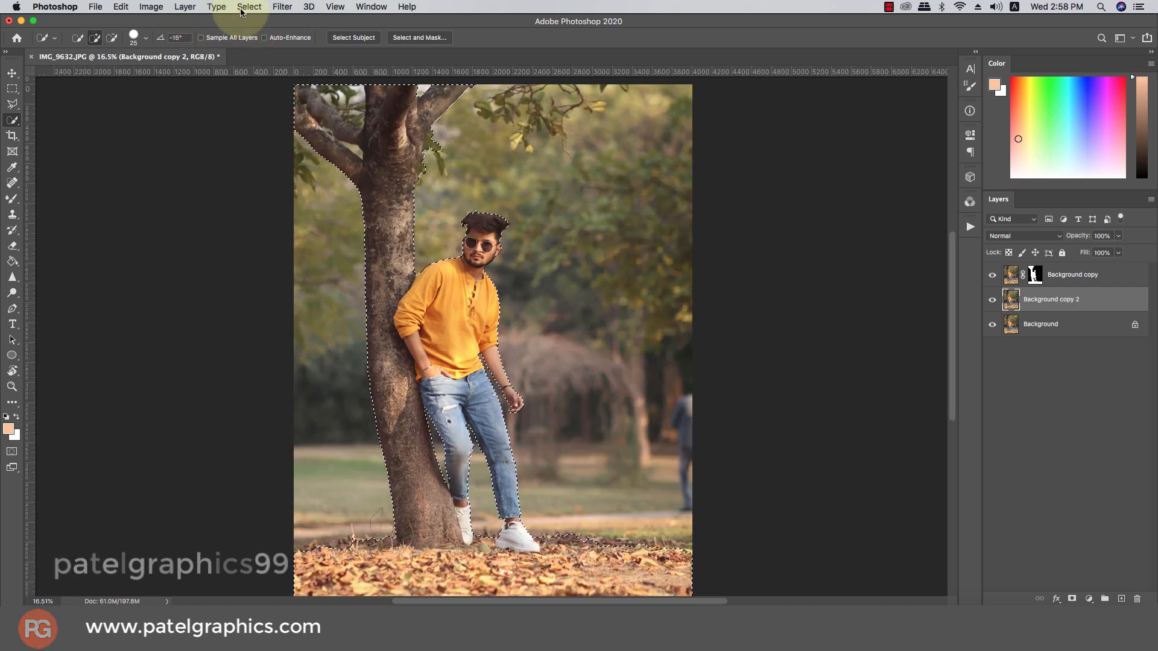
click(254, 7)
mouse_move(277, 181)
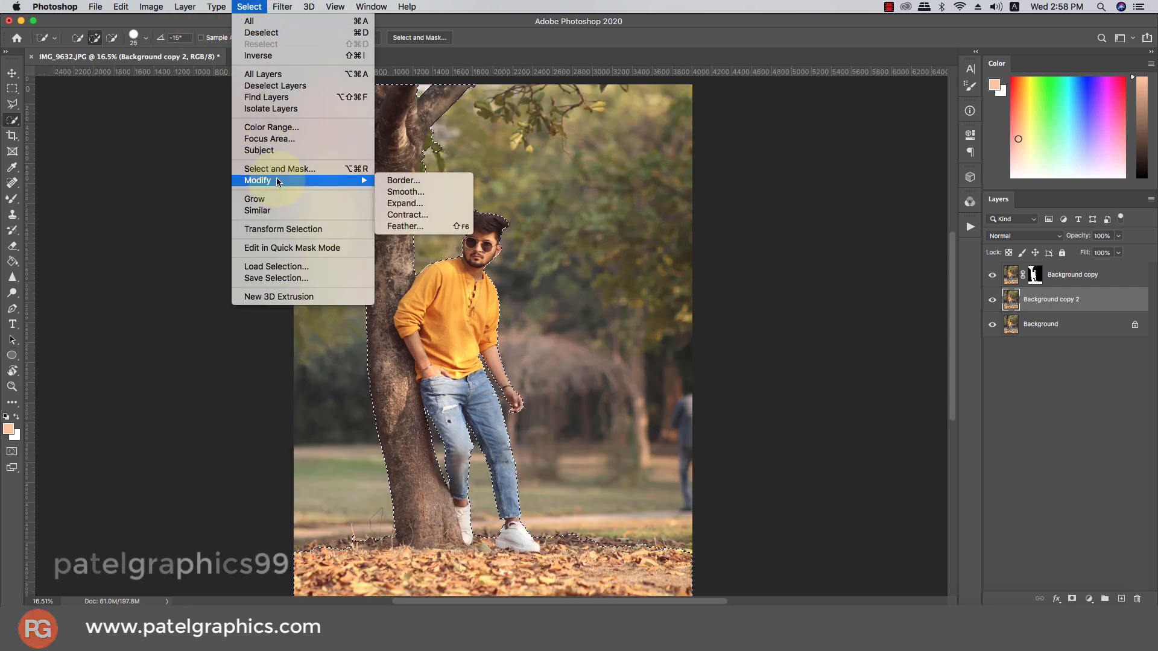
click(416, 204)
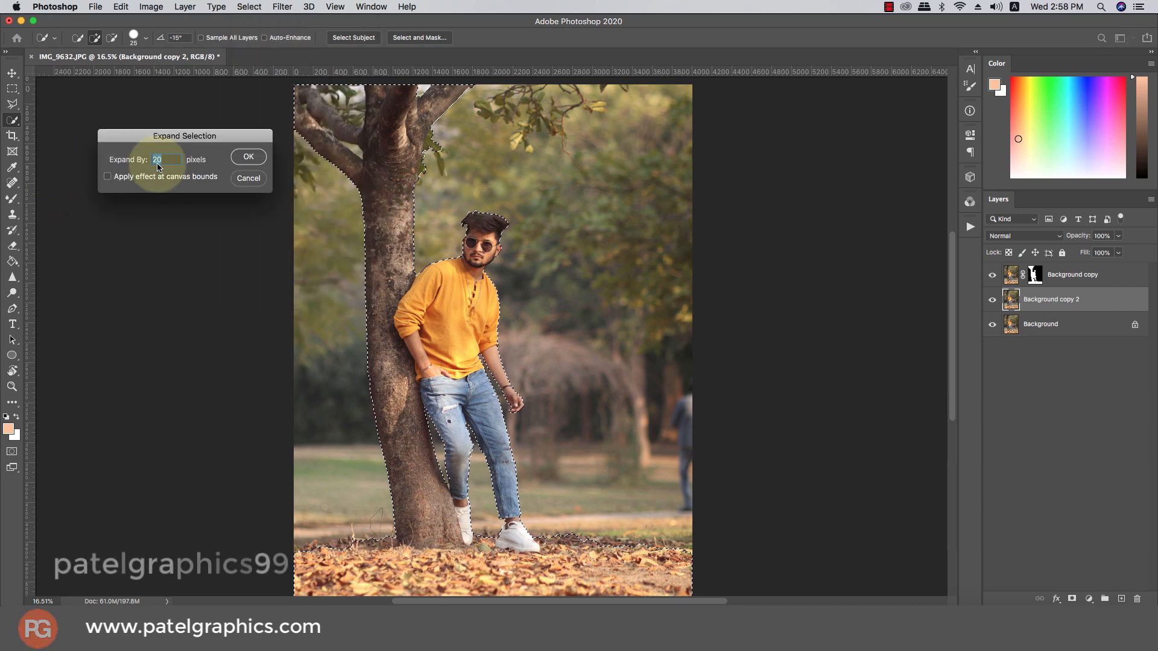
click(242, 158)
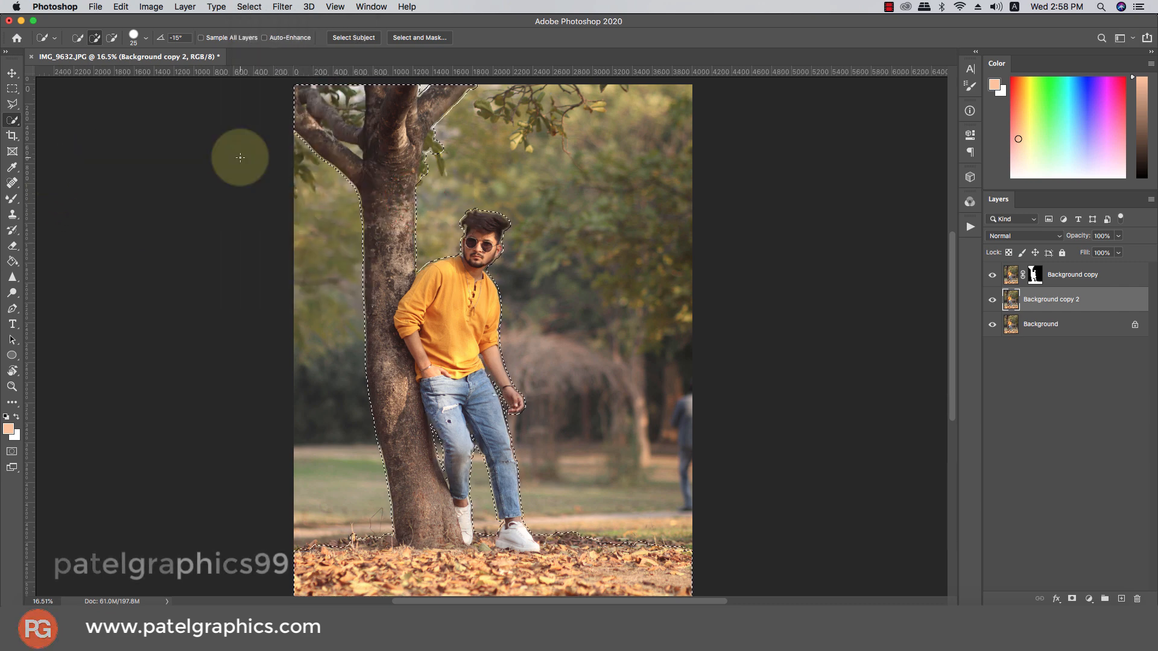
Fill the selection on Background copy 2 with Content-Aware and check it by toggling the Background copy layer's visibility
right_click(438, 313)
click(466, 460)
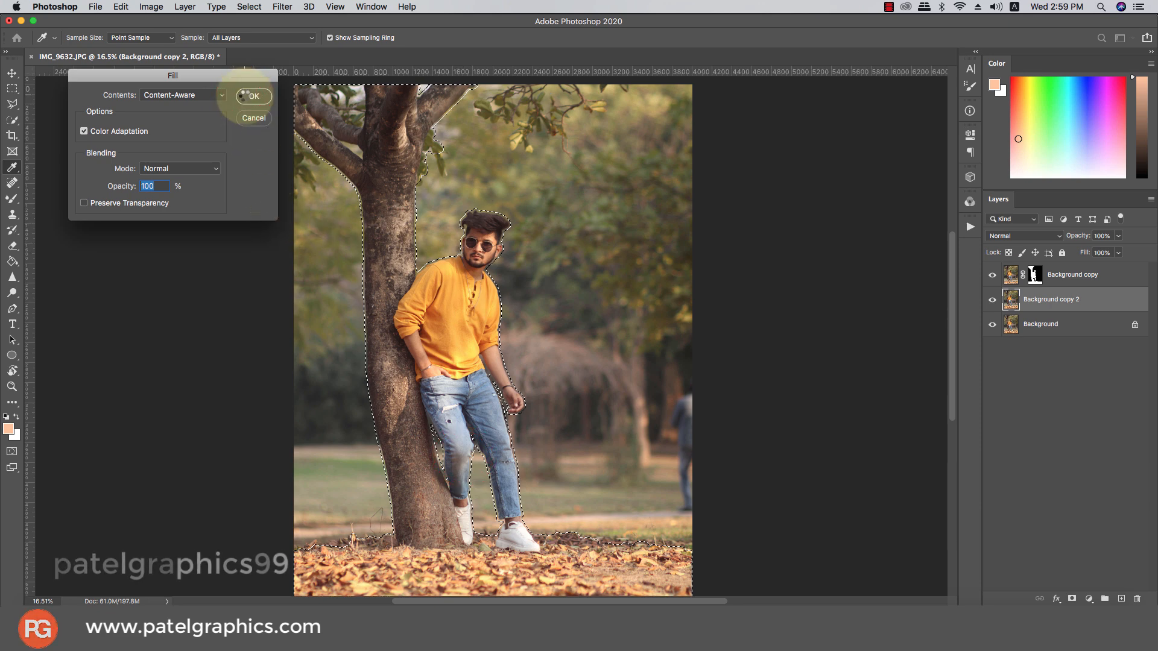
click(247, 96)
click(992, 275)
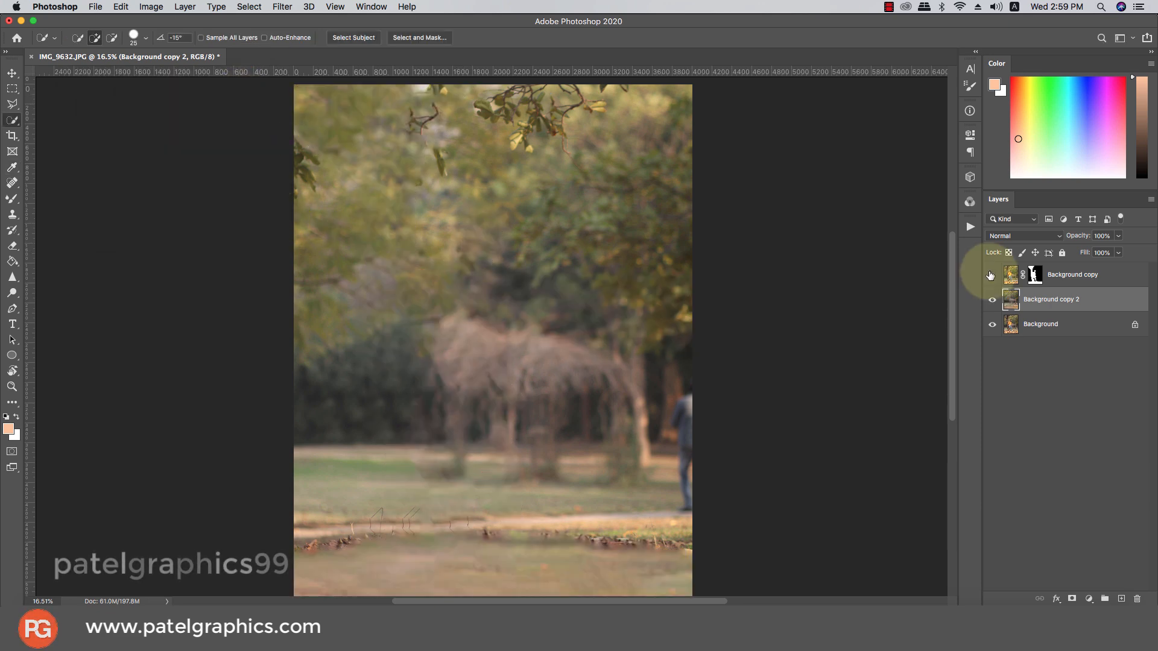
click(990, 275)
click(990, 275)
click(990, 274)
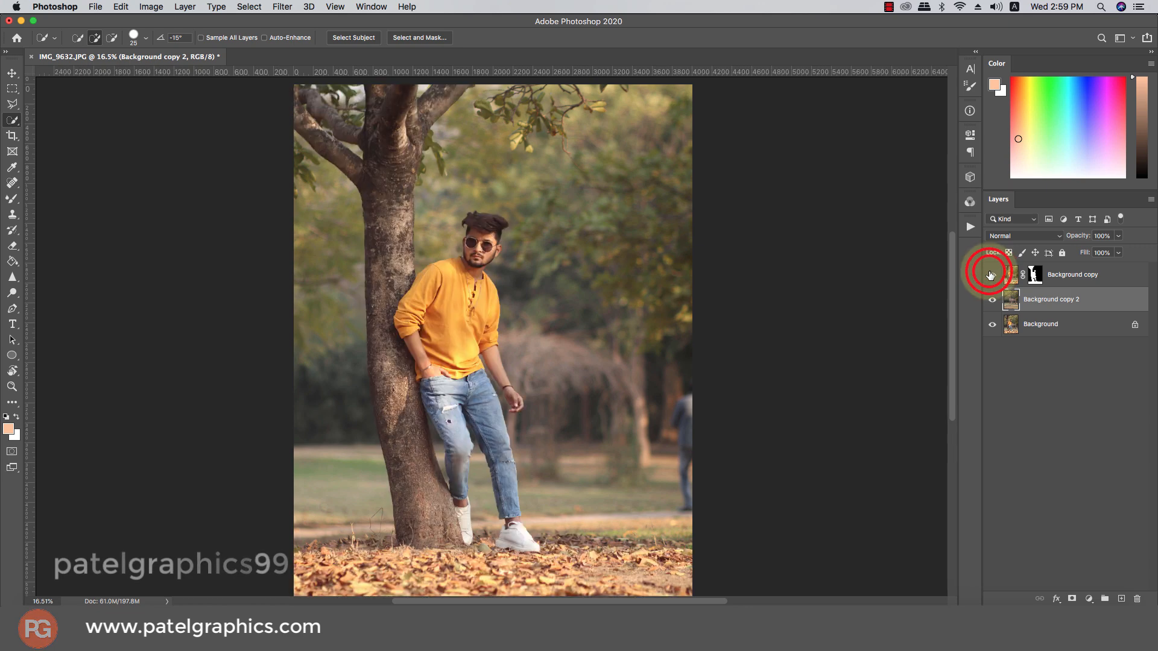
click(989, 274)
click(990, 275)
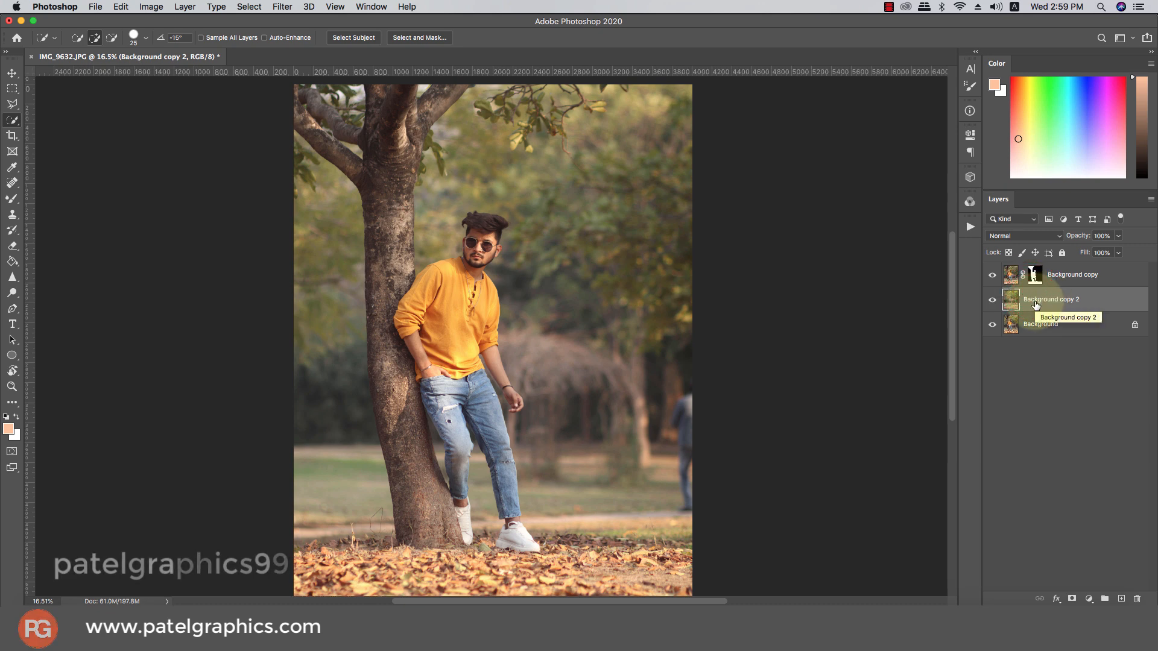
Start a Tilt-Shift blur on Background copy 2, move its centre down to the lower legs and set Blur to 110 px
click(279, 7)
mouse_move(416, 162)
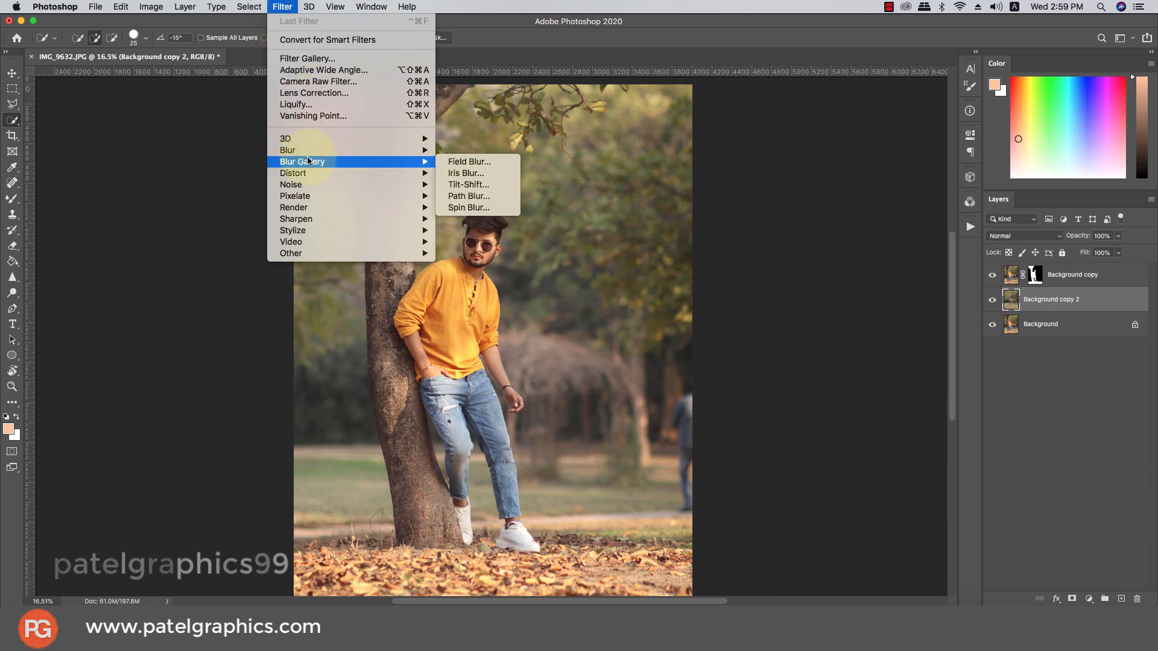
click(455, 185)
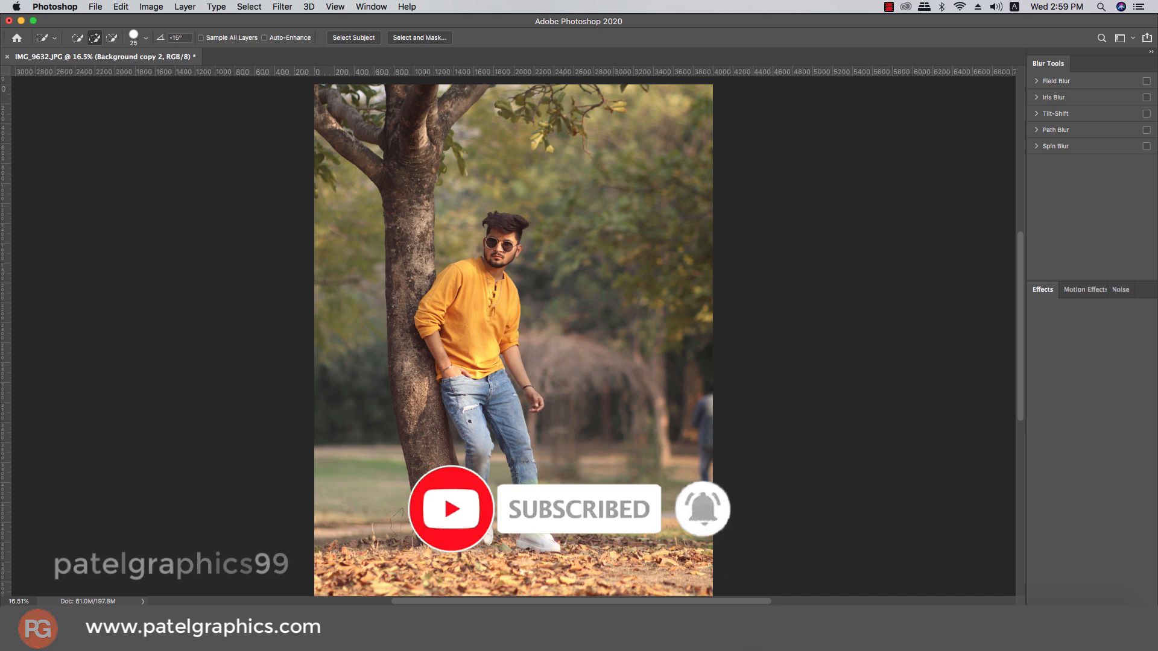
drag(530, 405, 555, 568)
drag(515, 284, 524, 439)
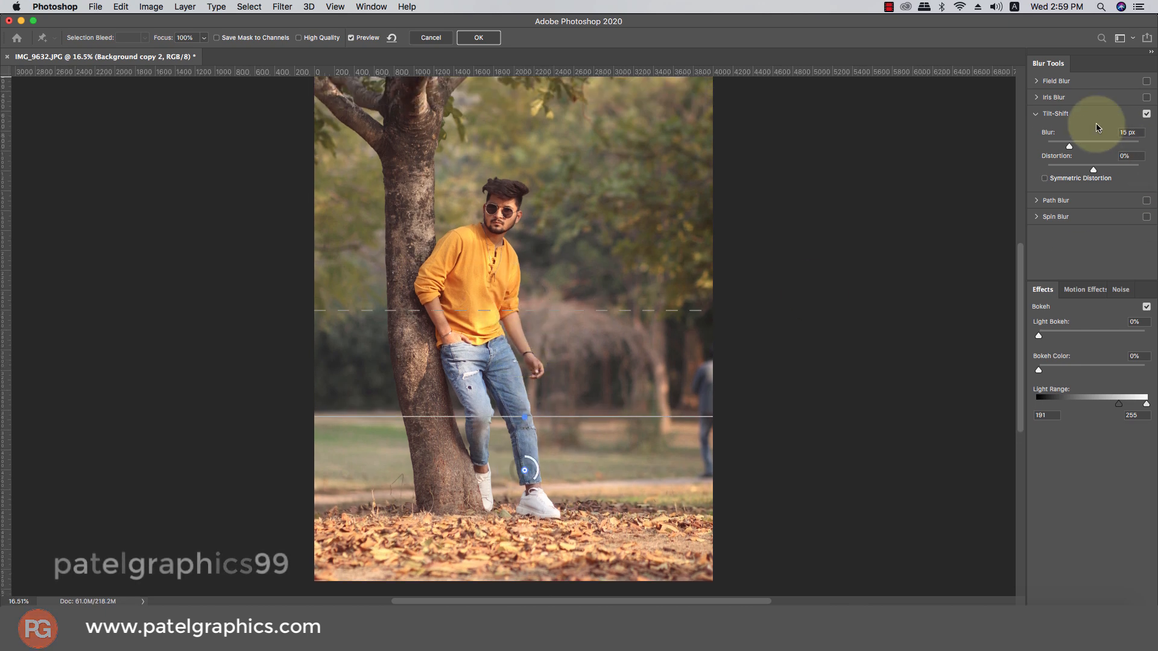
drag(1070, 146, 1103, 149)
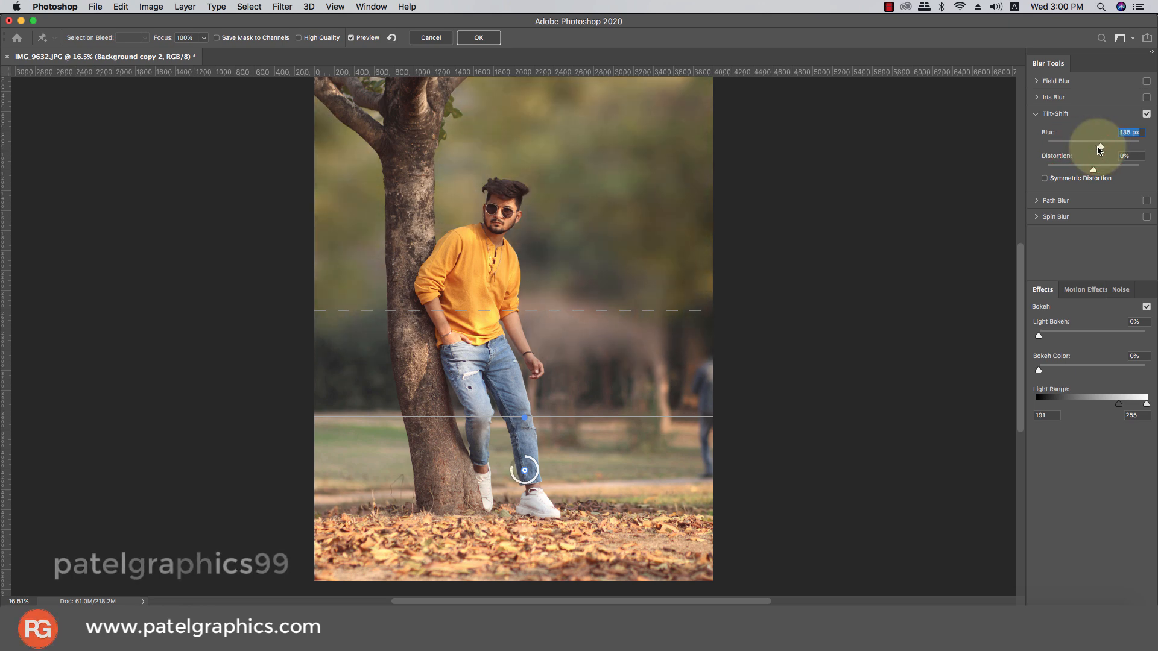
Widen the upper Tilt-Shift transition and move the blur centre down onto the fallen leaves
drag(529, 311, 529, 215)
drag(523, 474, 513, 542)
scroll(513, 543, up, 3)
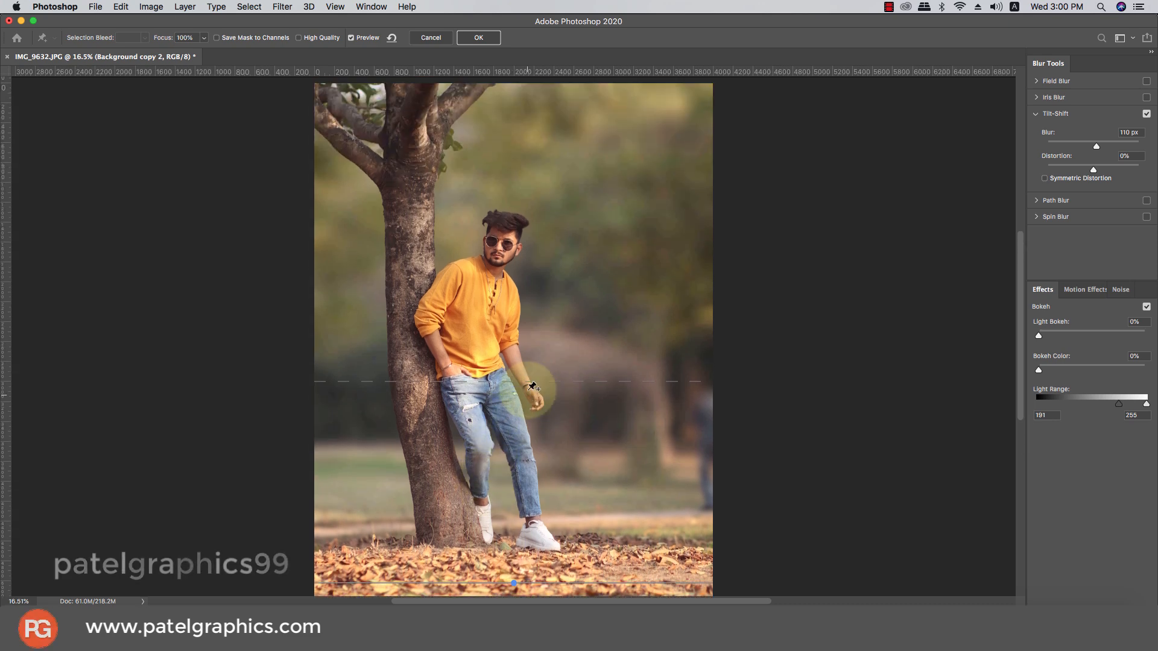
Raise the upper Tilt-Shift transition line to the man's chest, set Blur to 175 px and apply the blur
drag(528, 384, 528, 330)
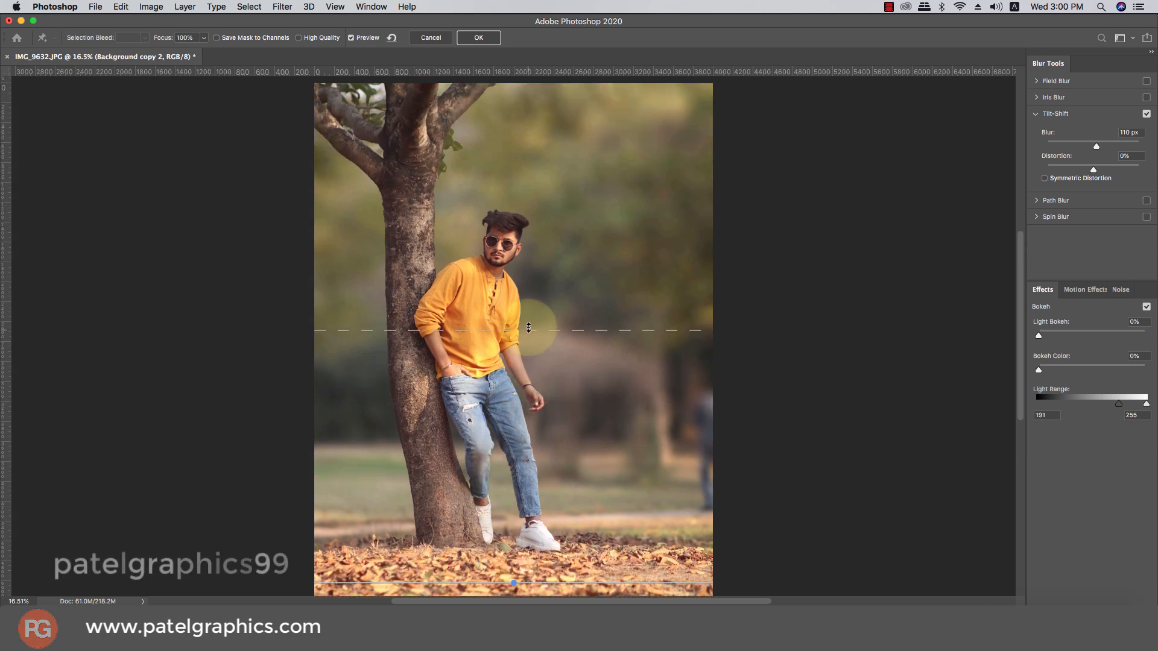
scroll(535, 345, up, 1)
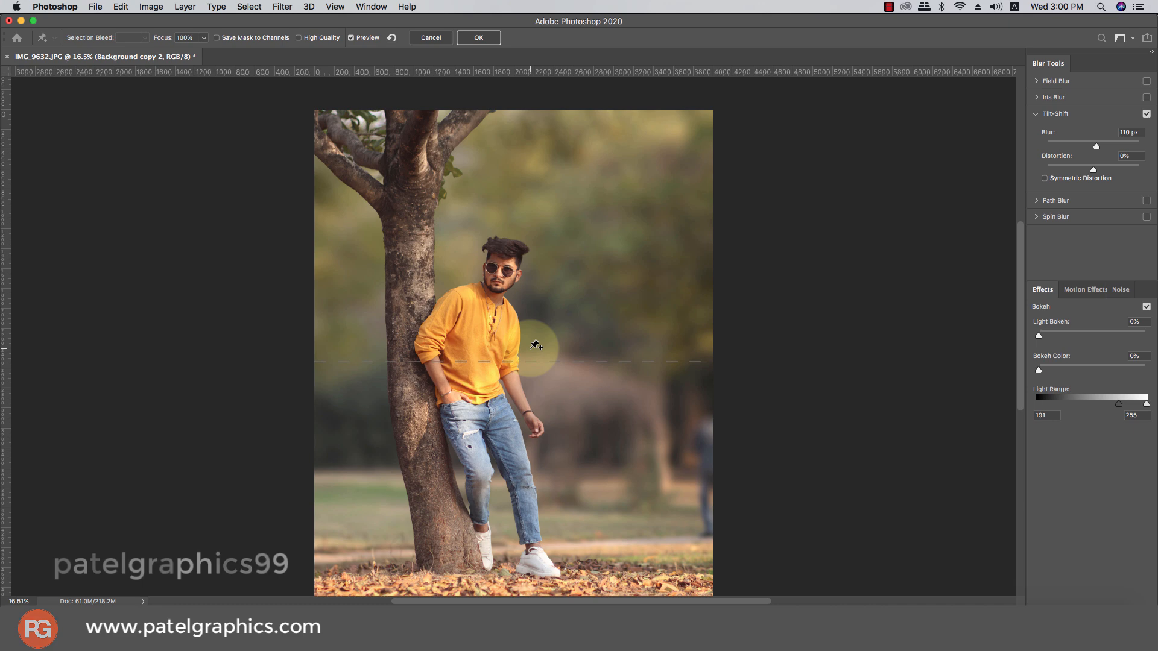
scroll(534, 345, up, 1)
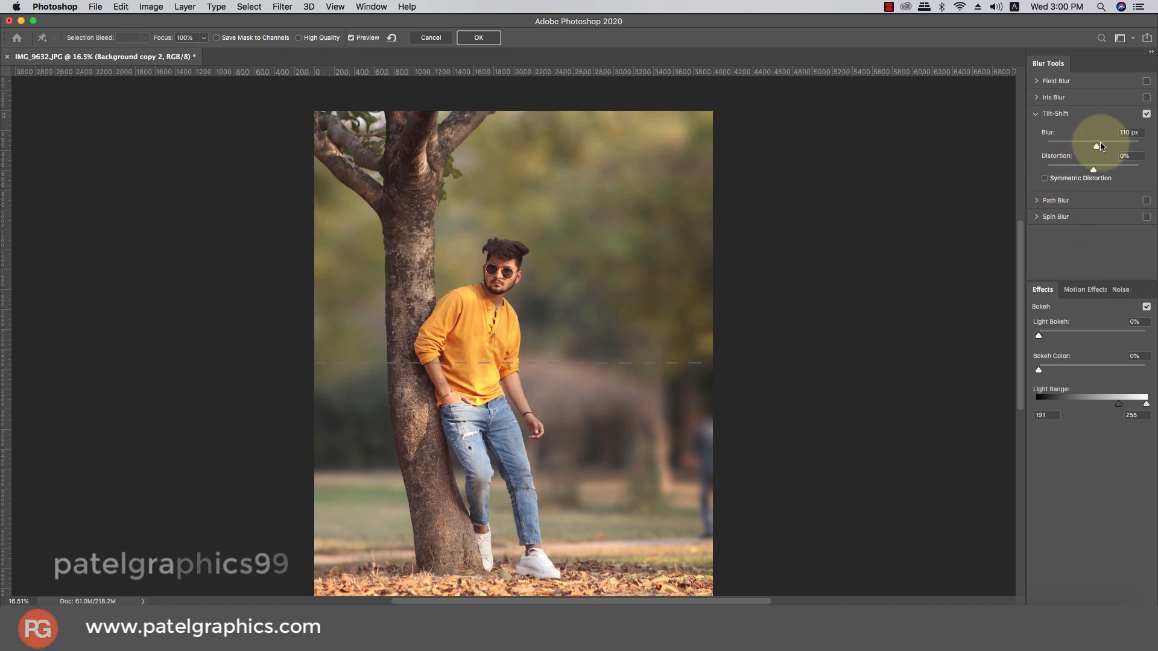
mouse_move(1104, 146)
mouse_down()
mouse_move(1035, 149)
mouse_move(1099, 152)
mouse_up()
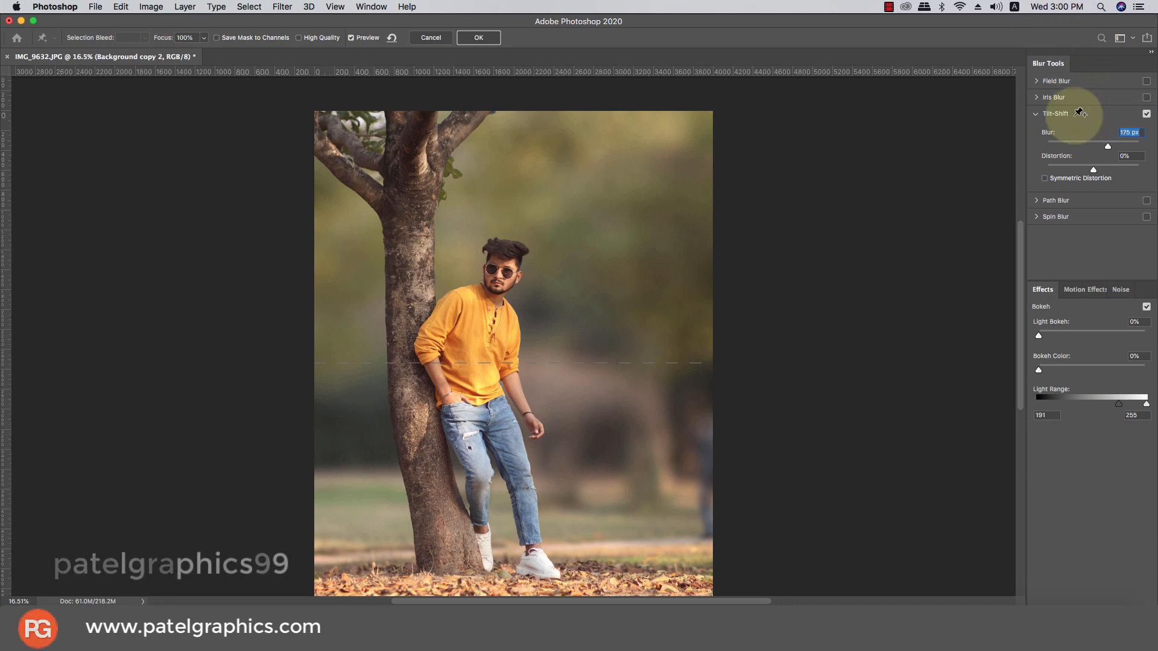
click(493, 39)
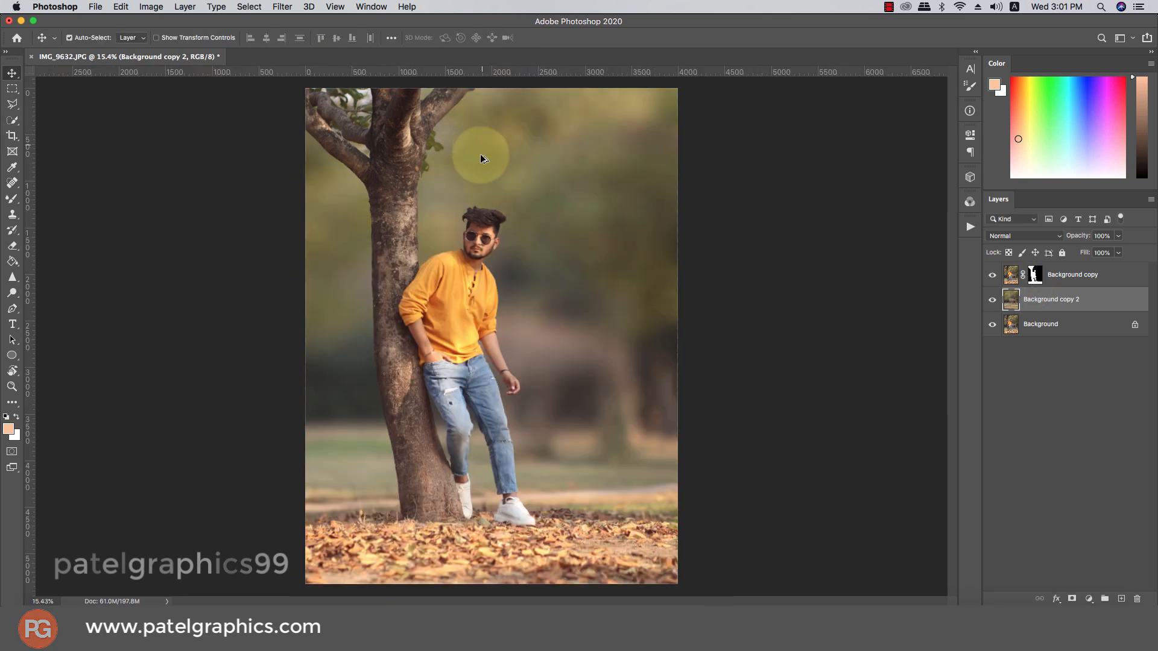
scroll(475, 172, up, 6)
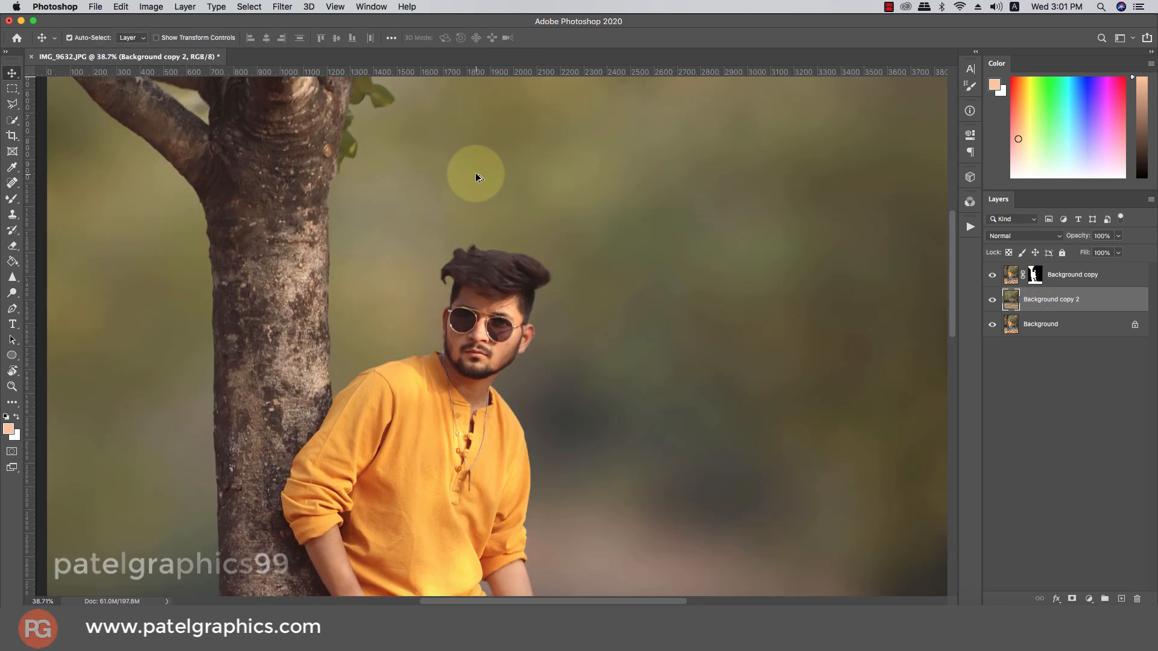
scroll(479, 182, down, 3)
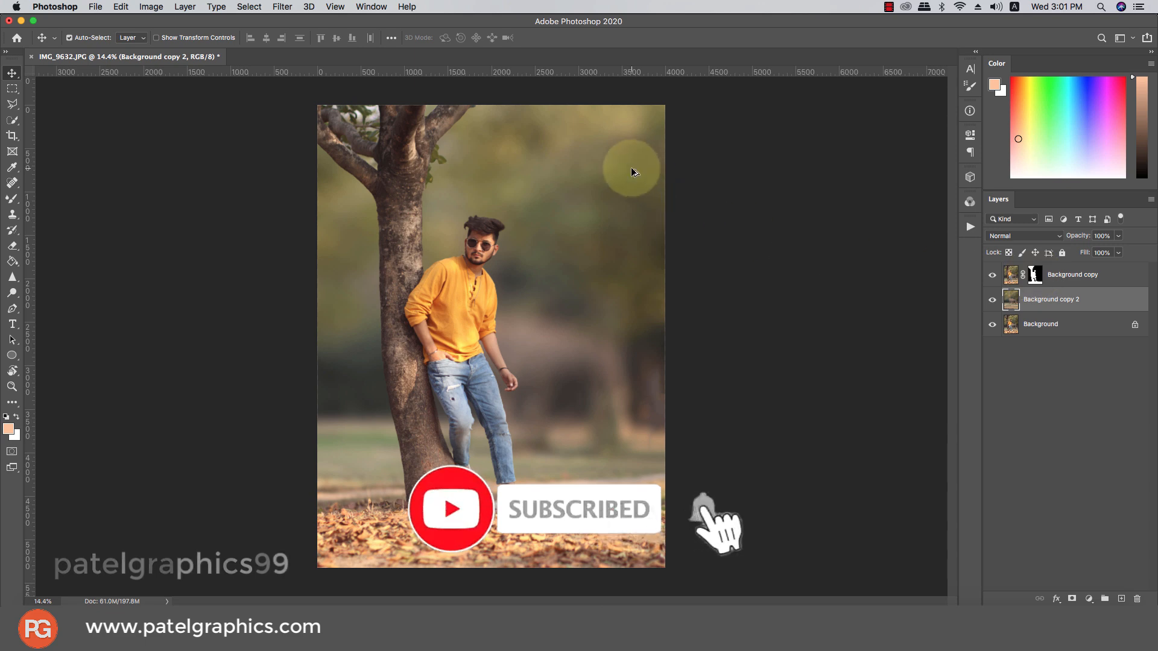
scroll(628, 171, down, 1)
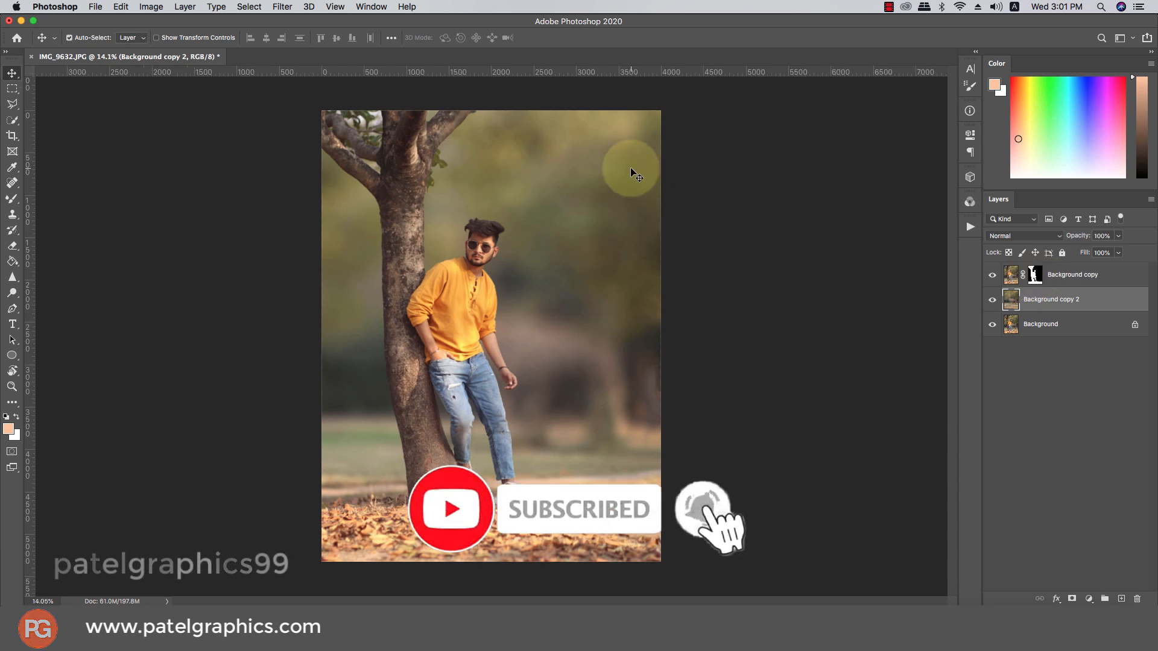
Select the Background copy layer and set the foreground colour to yellow-orange ffba00
click(1094, 271)
click(1085, 297)
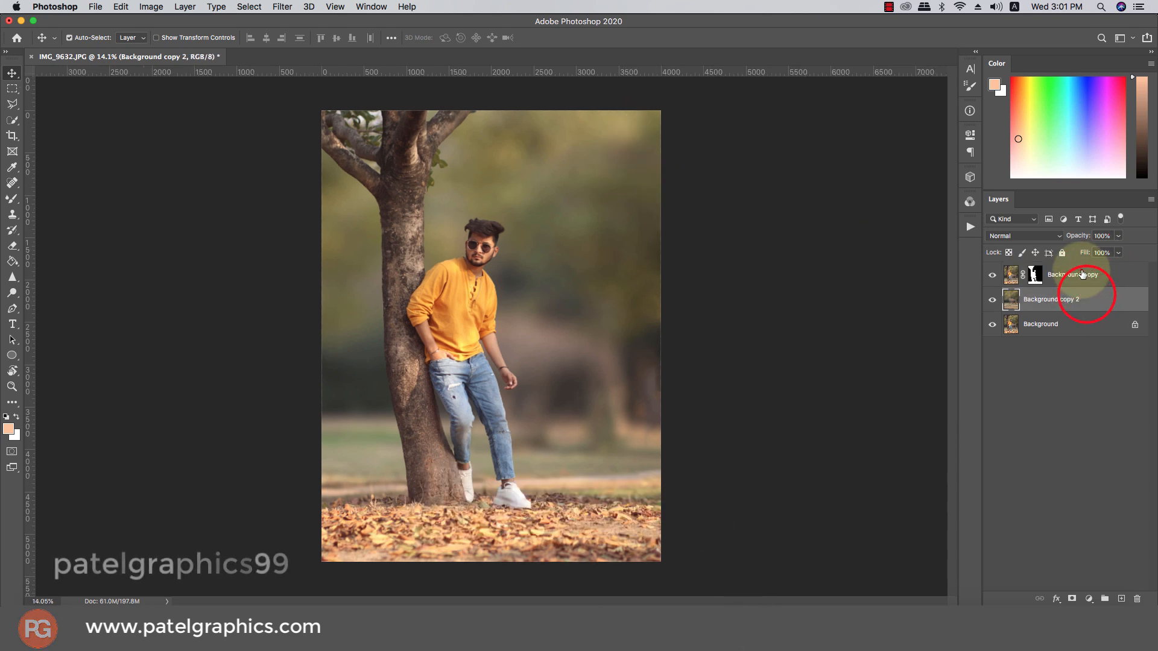
click(1083, 275)
click(8, 428)
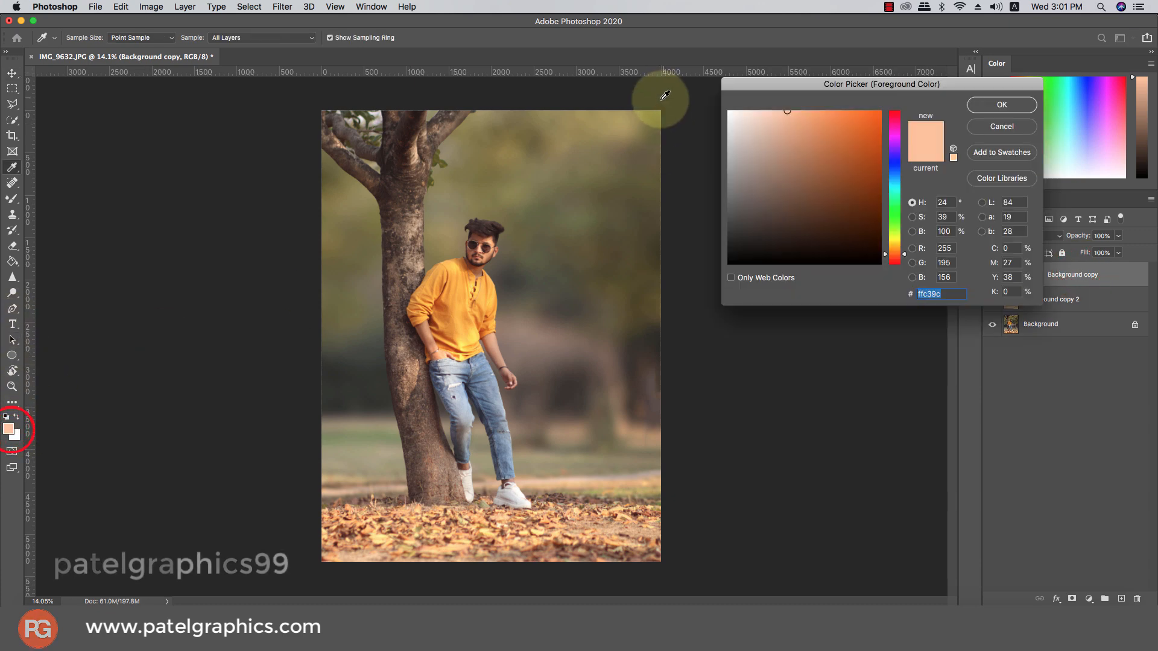
click(625, 114)
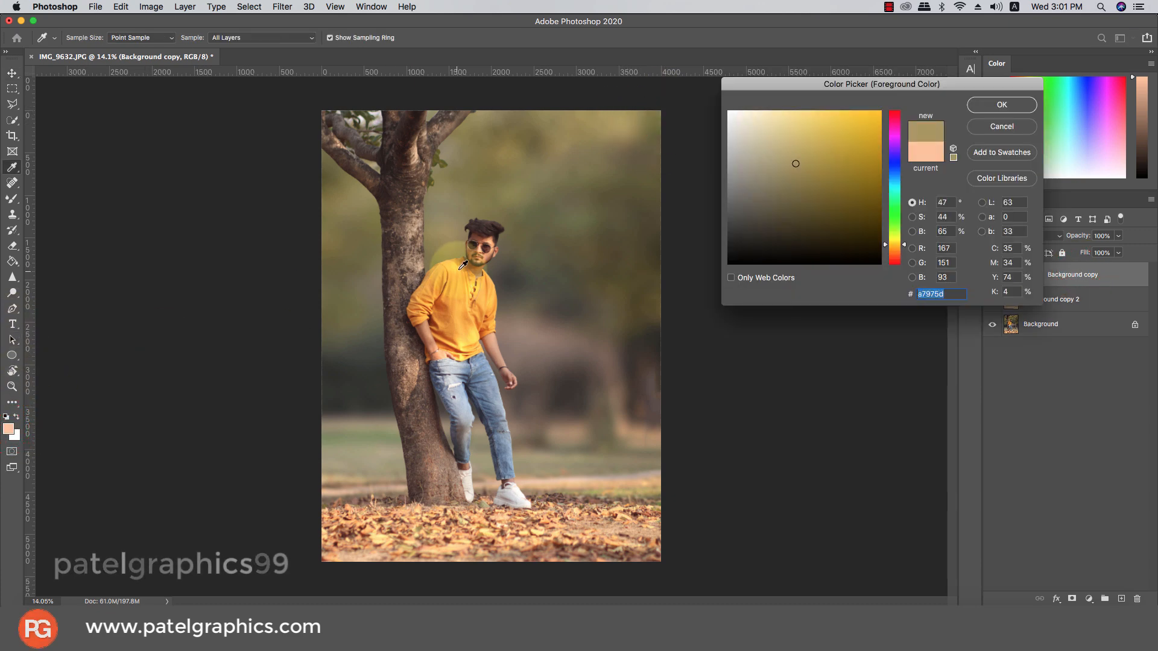
click(471, 285)
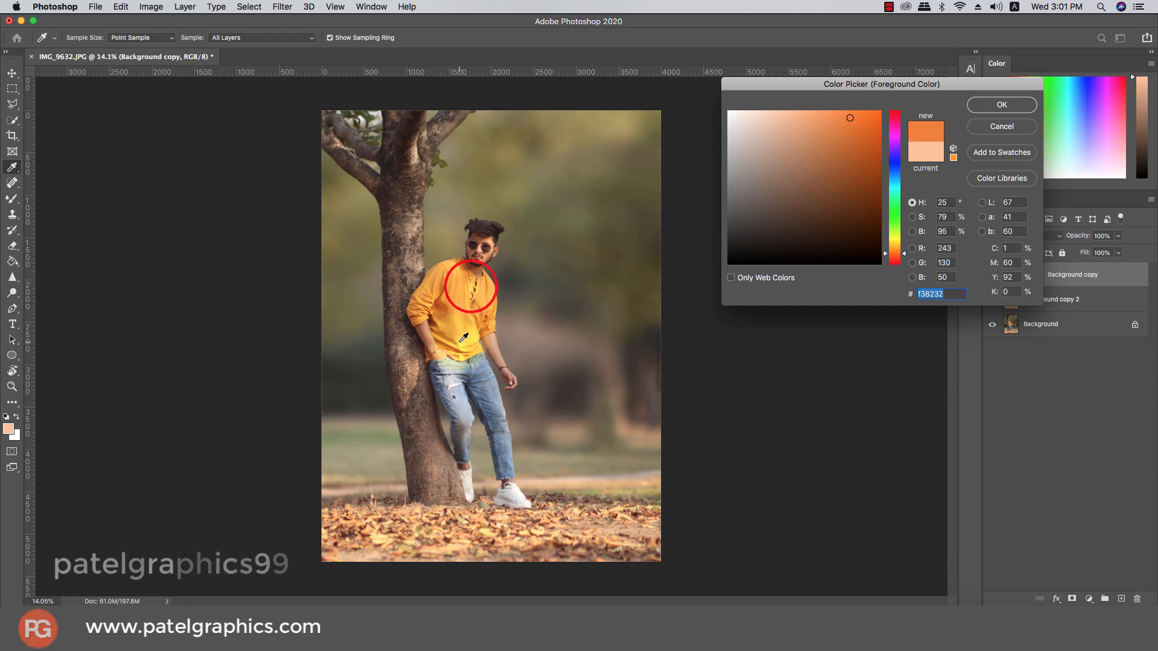
click(462, 344)
click(830, 138)
drag(862, 118, 881, 110)
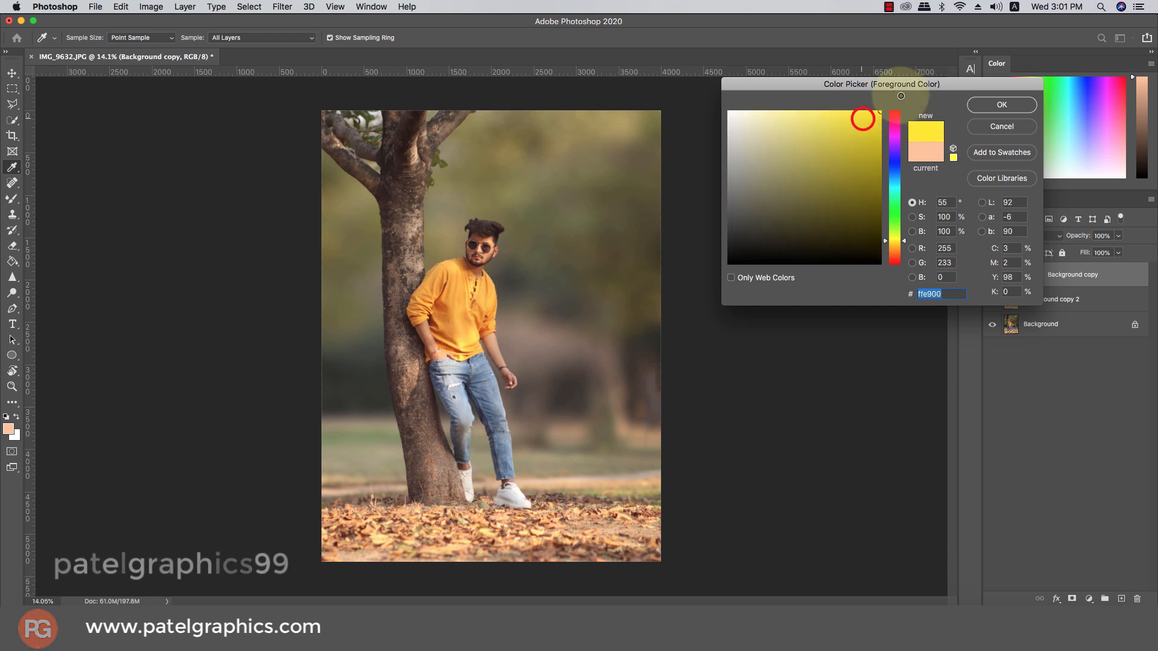
click(894, 247)
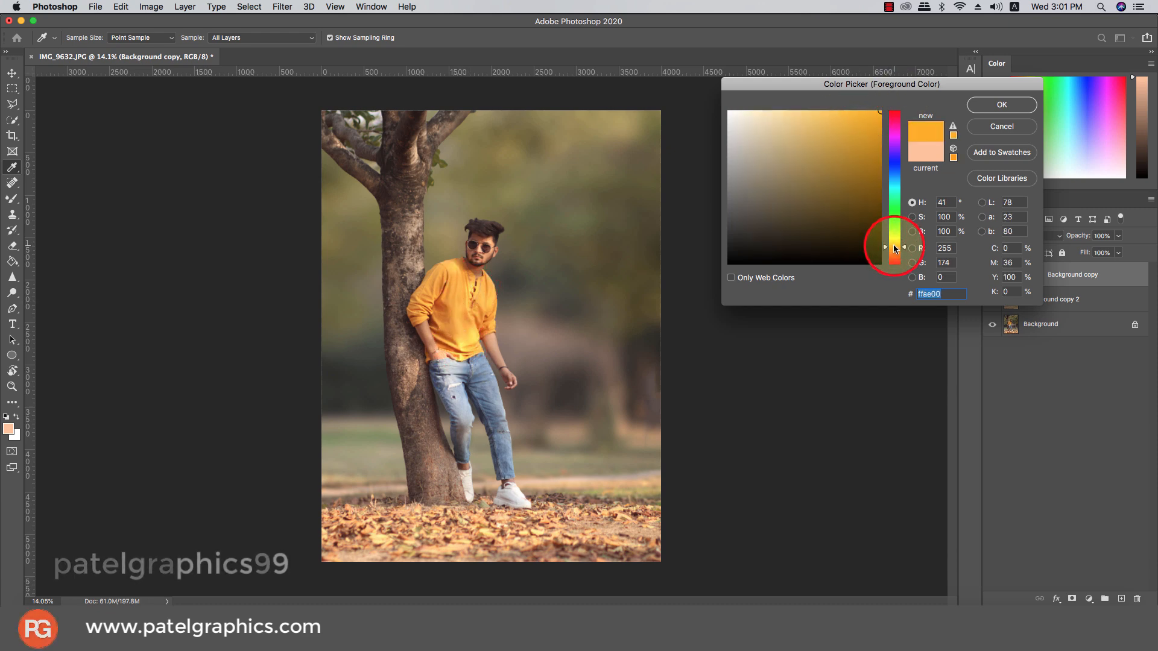
click(894, 245)
click(1002, 104)
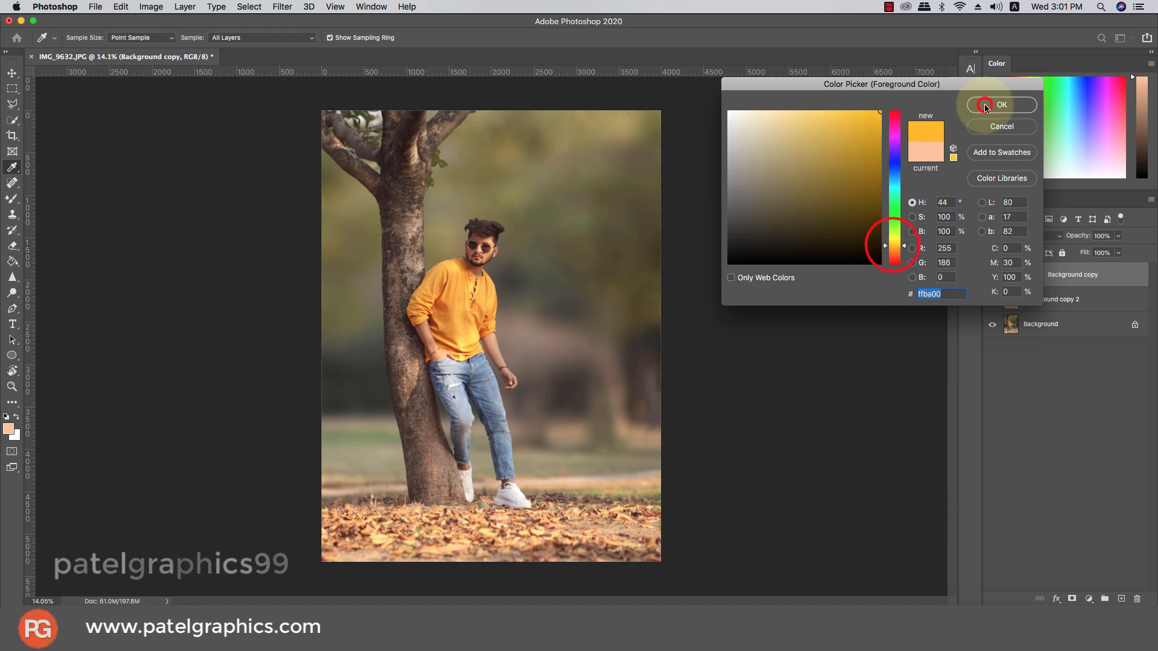
Switch from the Mixer Brush to the regular Brush tool, enlarge it to 1900 px and undo the trial stroke
key(b)
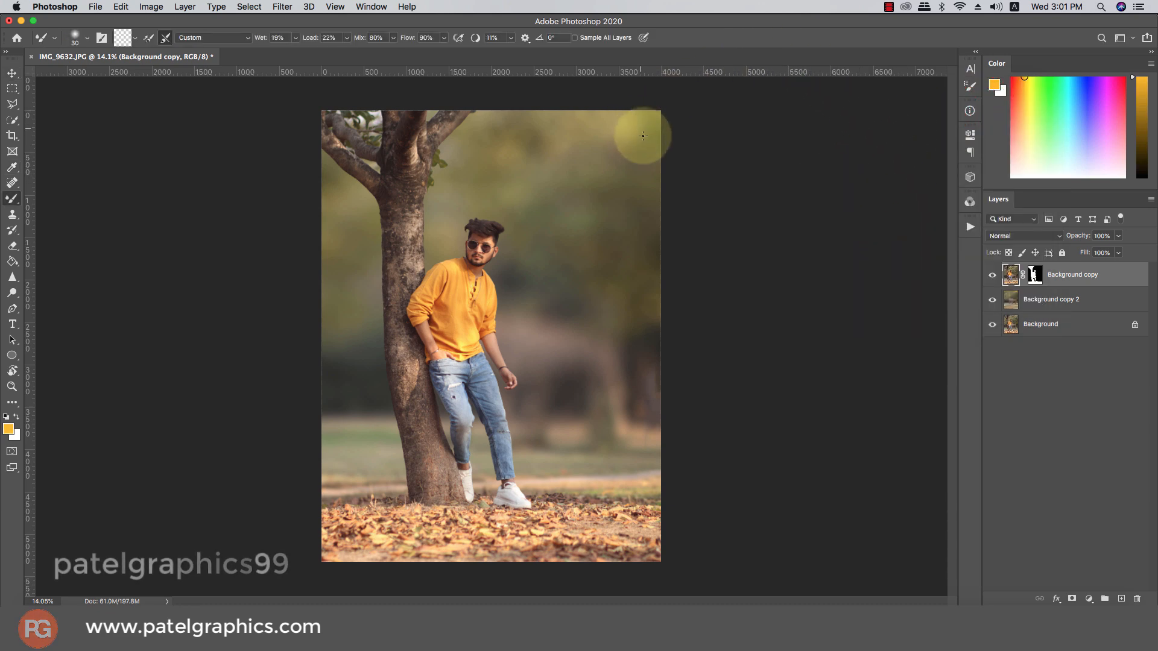
scroll(647, 134, down, 1)
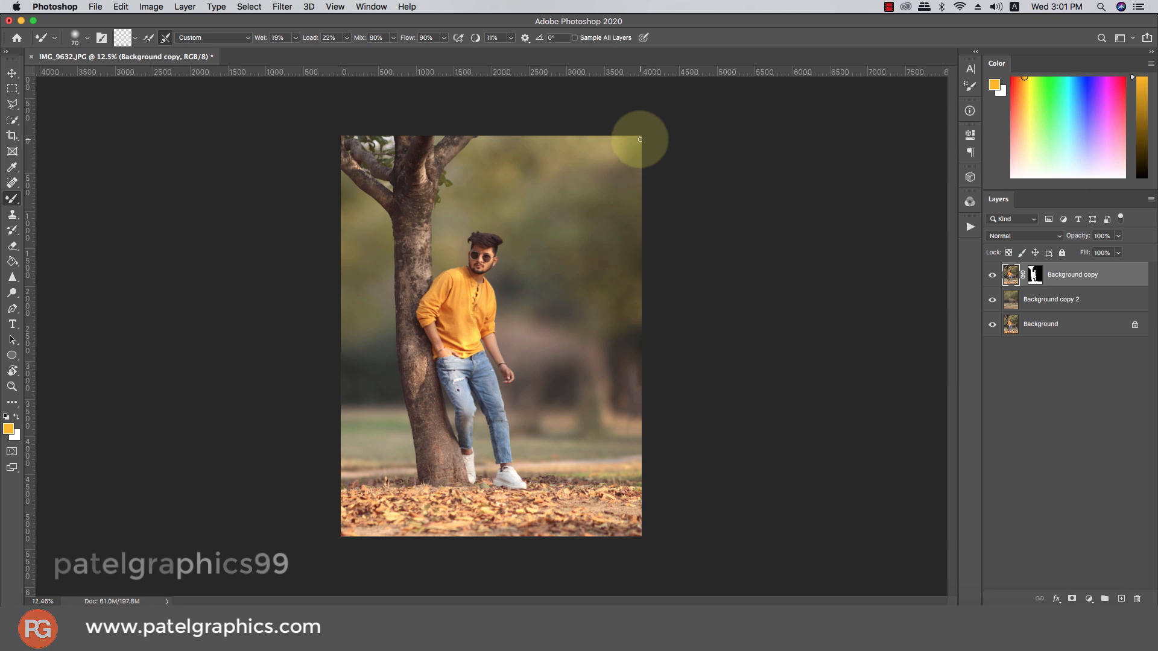
right_click(12, 198)
click(47, 196)
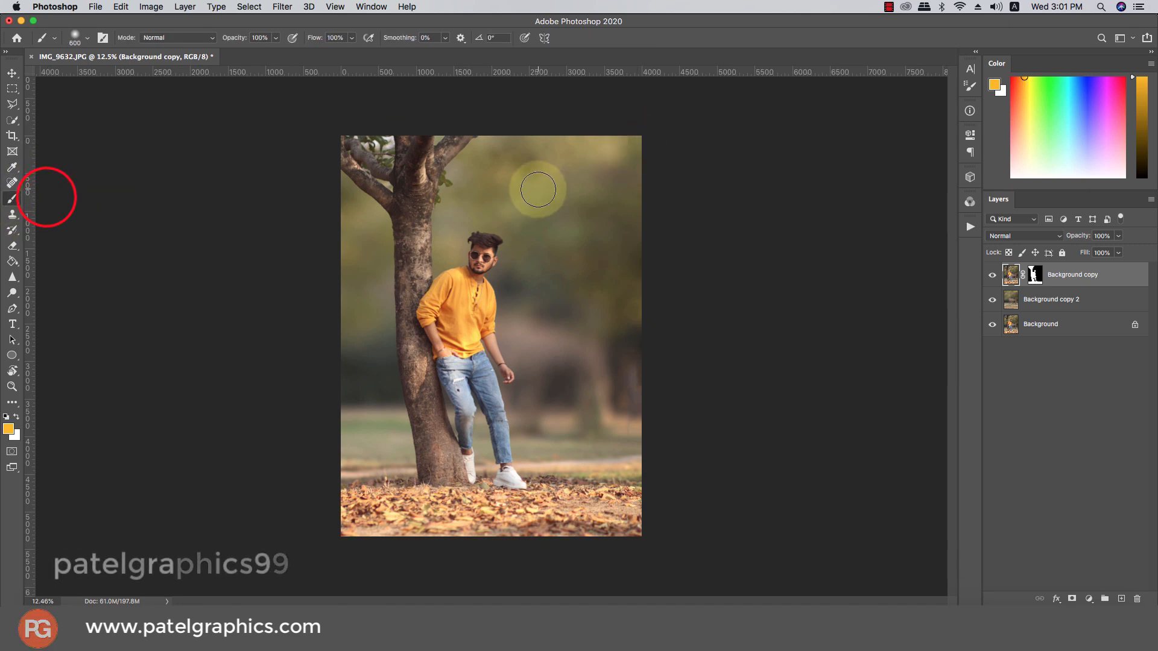
key(bracketright)
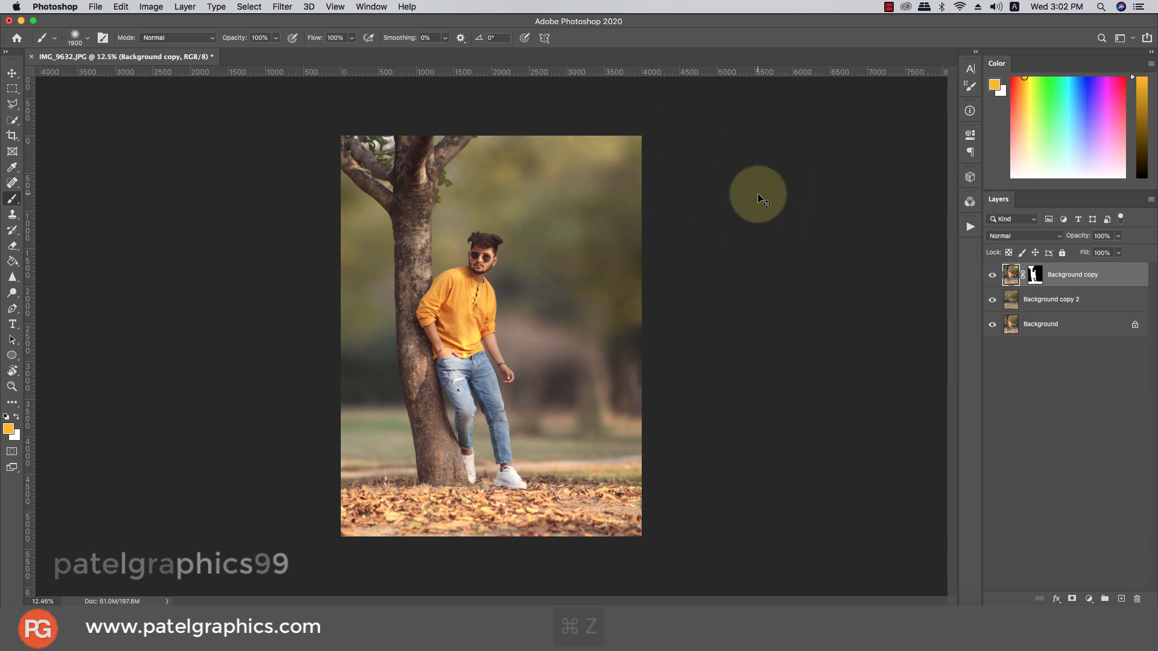
key(super+z)
Add a new layer and paint a soft yellow-orange glow in the photo's upper-right corner with the brush enlarged to about 2400 px
click(1122, 599)
drag(589, 133, 612, 168)
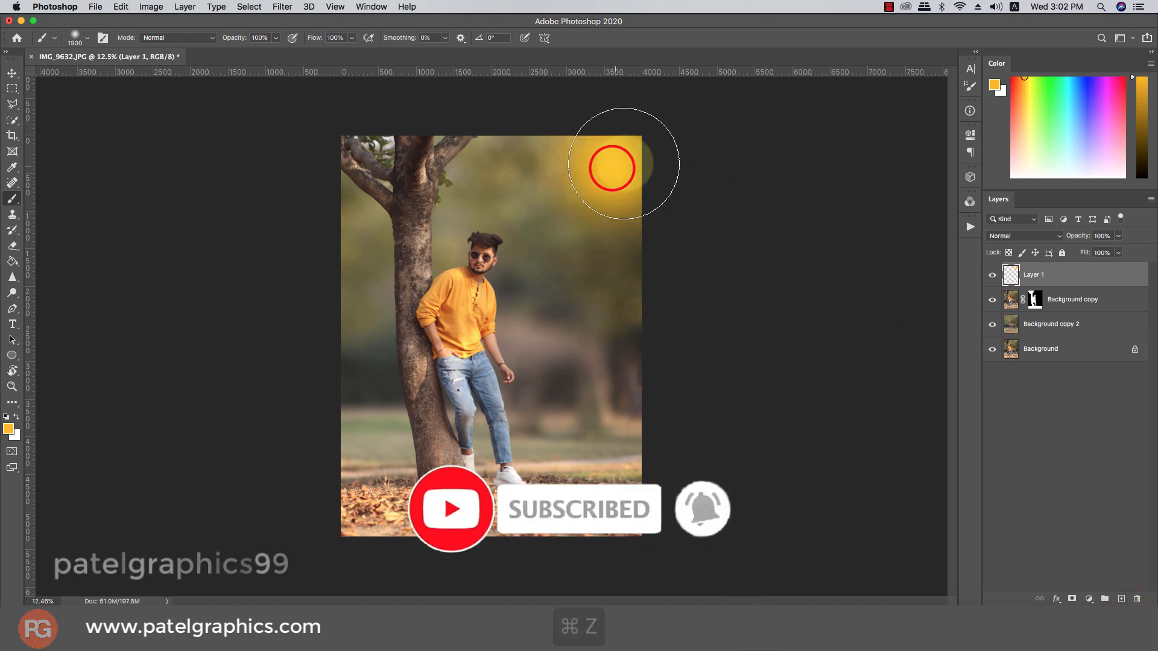
key(super+z)
key(bracketright)
key(bracketright)
key(bracketright)
key(bracketright)
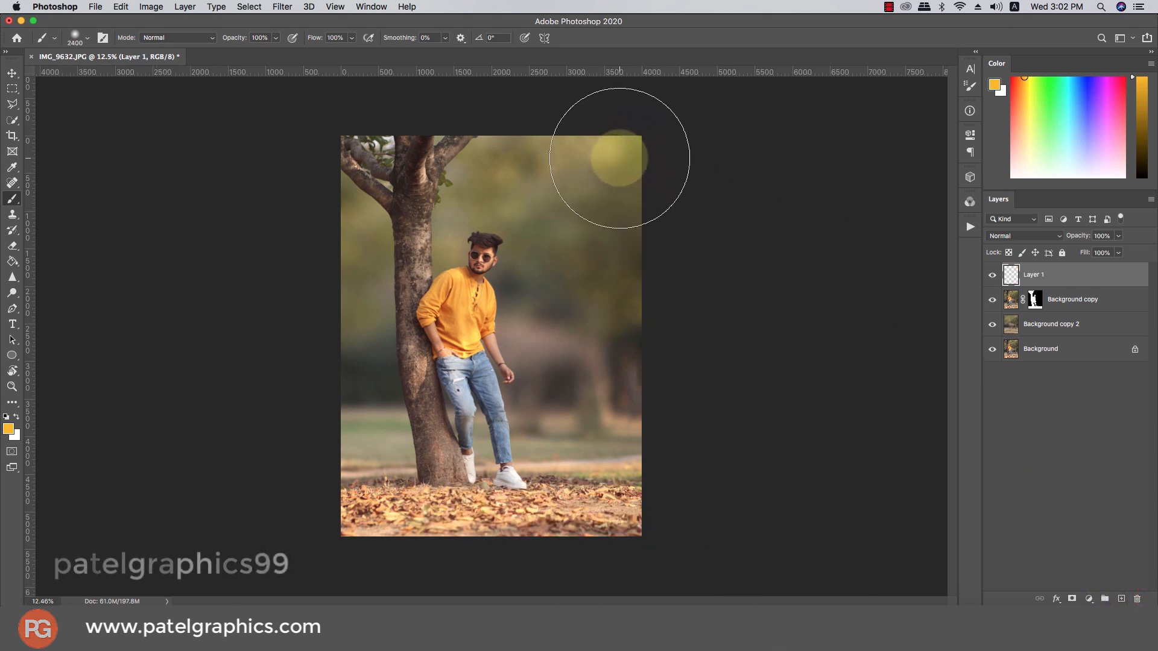
click(619, 156)
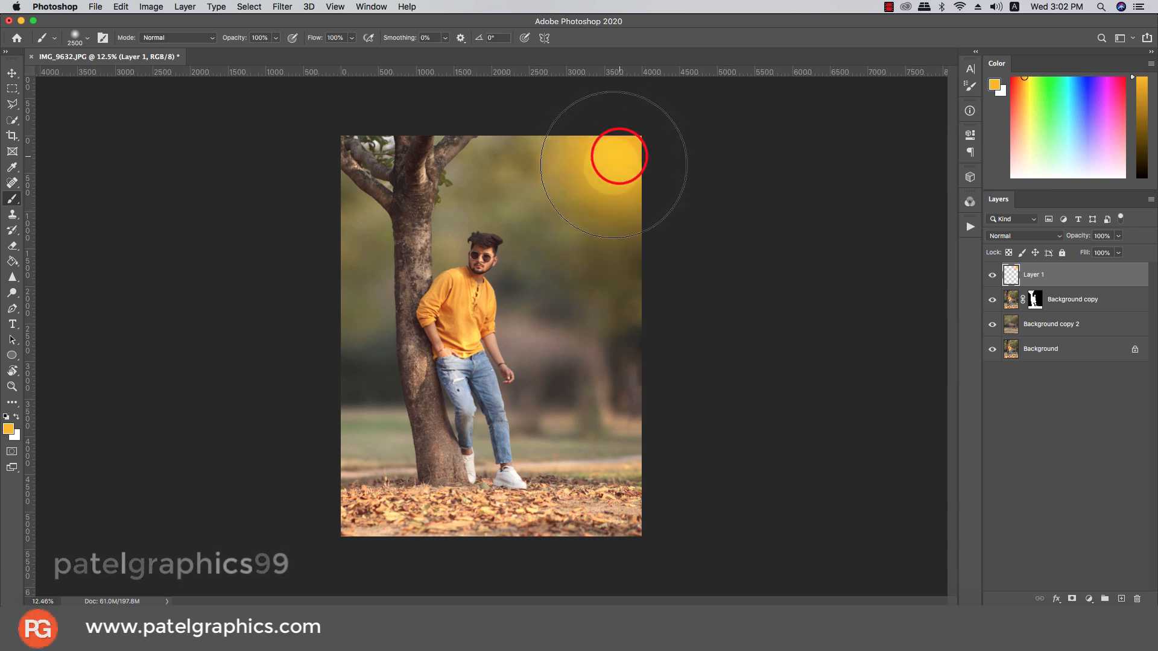
Set the glow layer's blend mode to Screen, then enlarge and reposition the glow over the photo's upper-right corner with Free Transform
click(1024, 236)
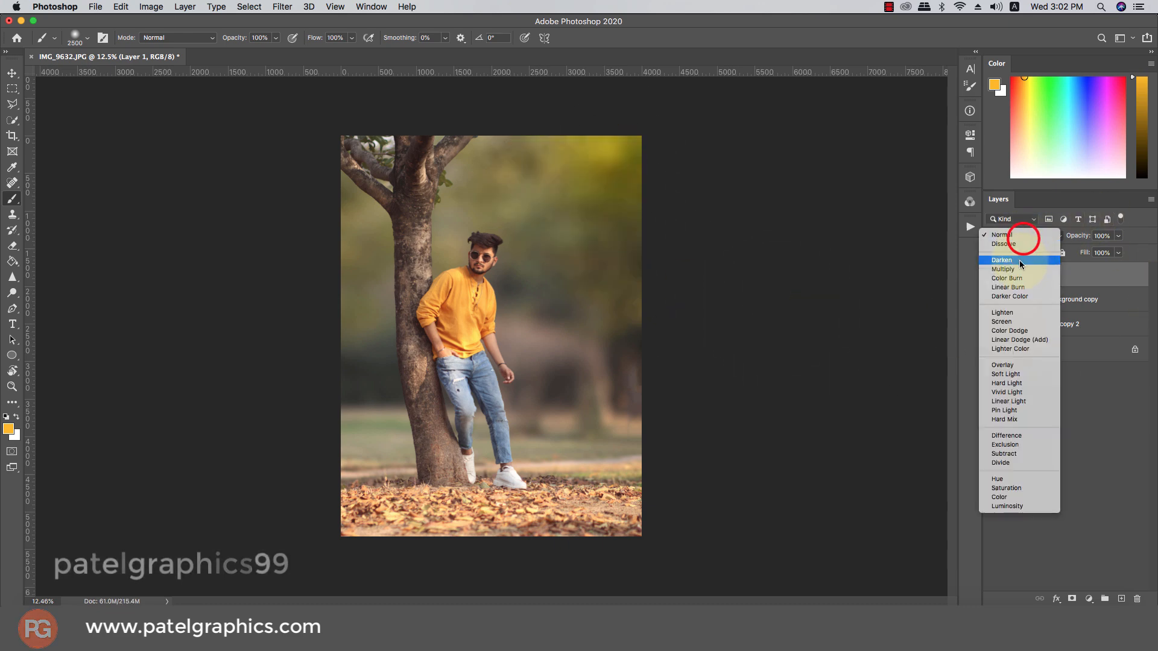
click(1003, 321)
key(super+t)
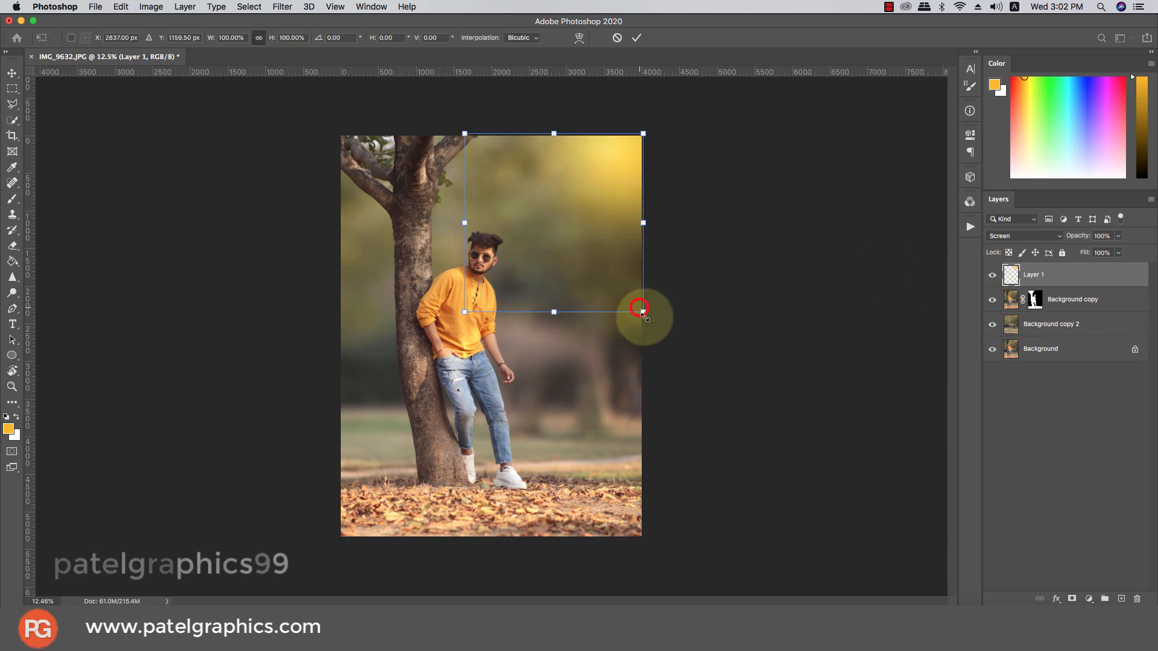
drag(640, 308, 693, 400)
drag(641, 284, 610, 304)
key(Return)
Toggle the glow layer's visibility to compare the photo with and without the yellow light
key(b)
scroll(654, 294, up, 1)
scroll(650, 296, up, 4)
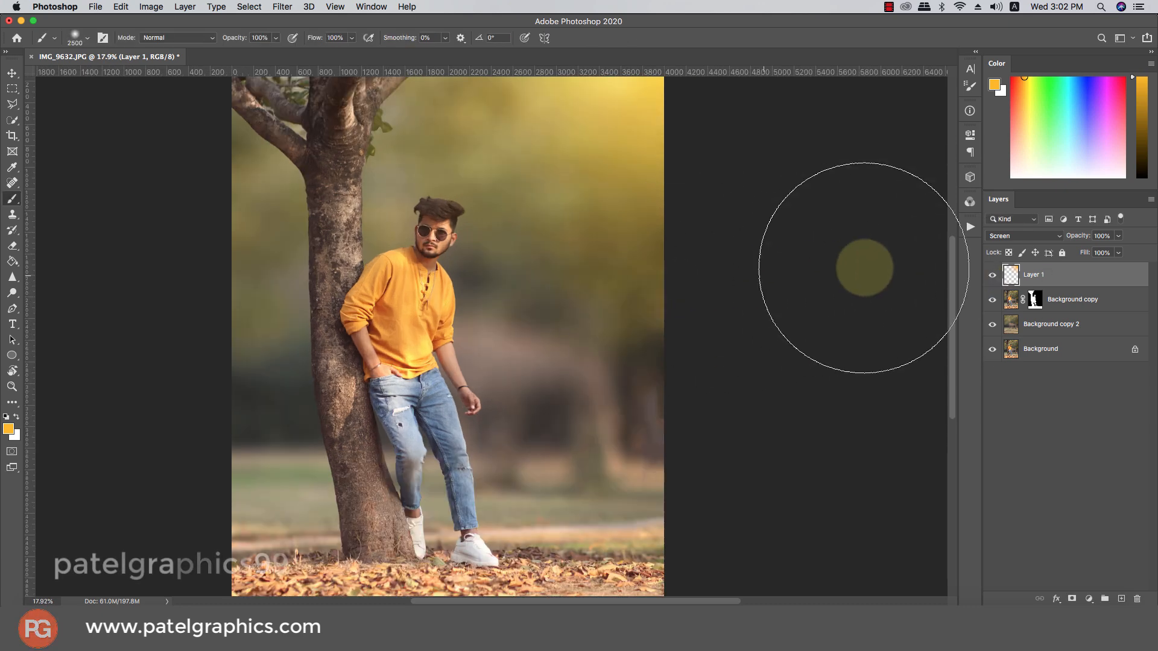
scroll(687, 287, down, 1)
key(c)
key(v)
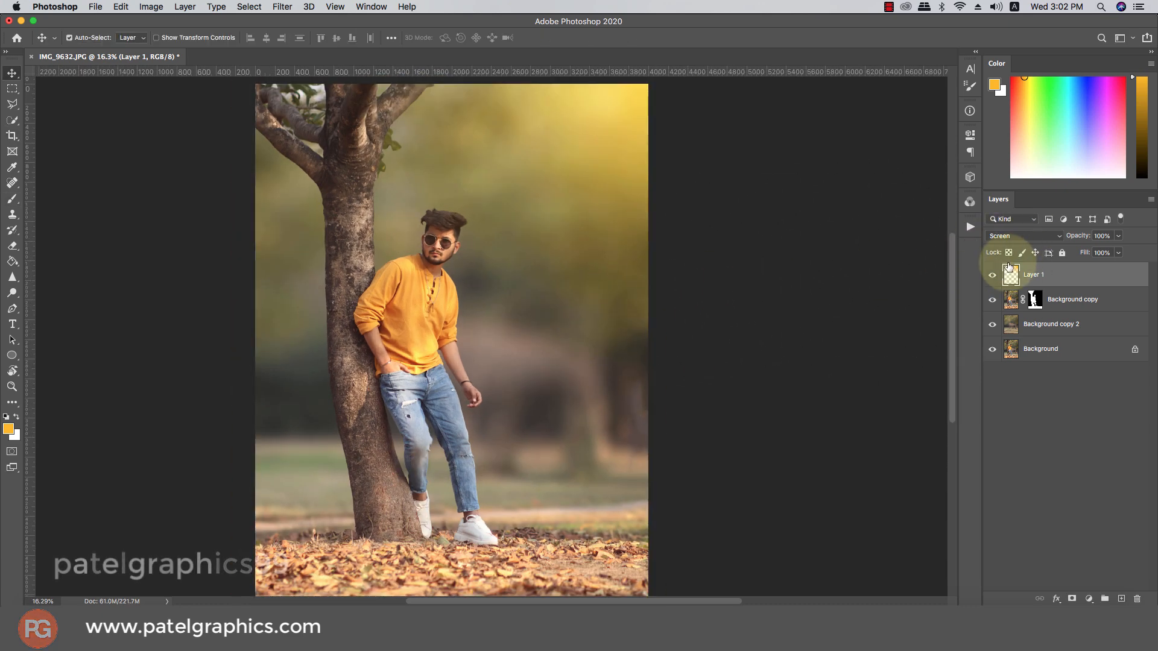
click(992, 277)
click(993, 278)
click(993, 278)
click(993, 278)
click(993, 278)
click(993, 278)
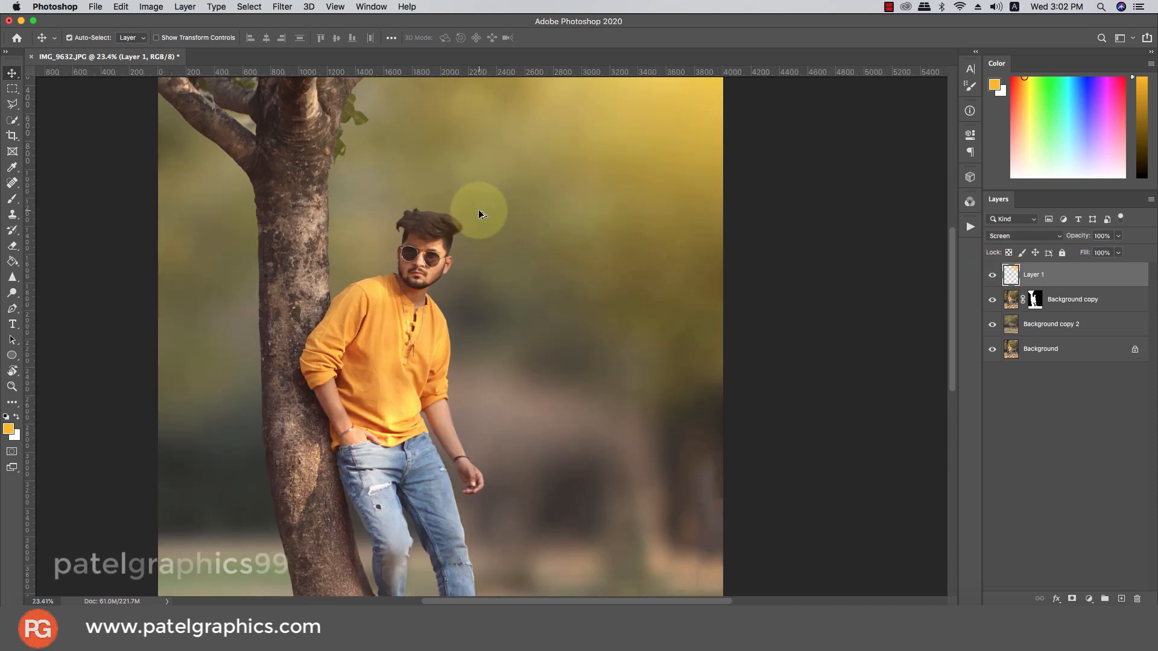
scroll(479, 209, up, 3)
scroll(479, 208, down, 3)
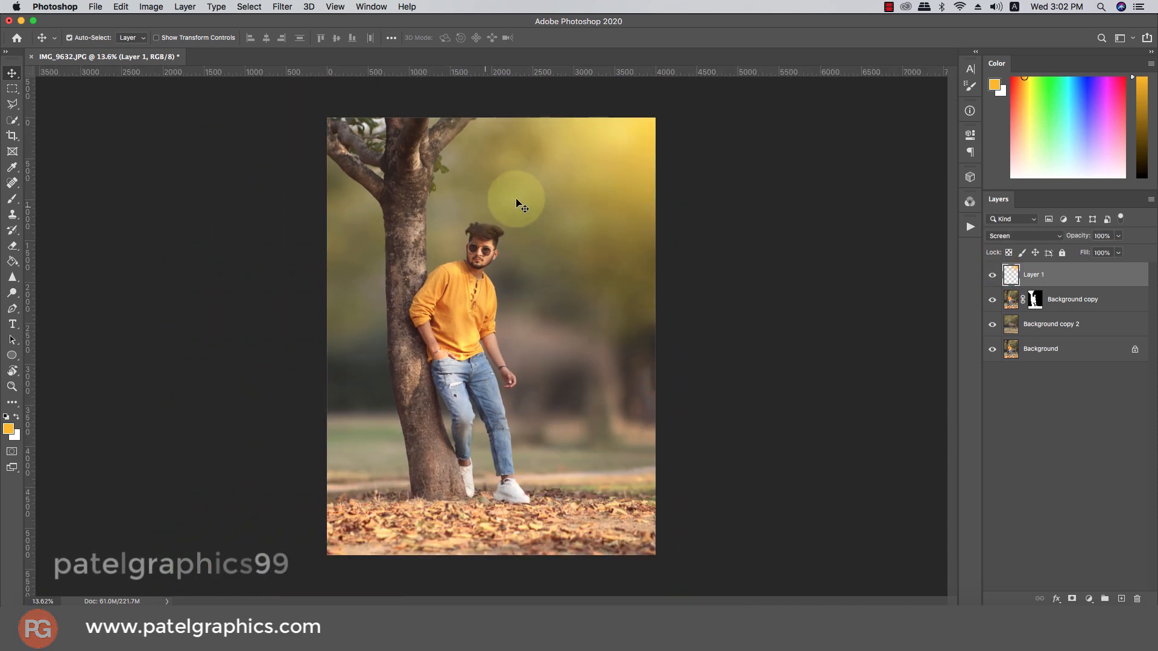
Add a new layer above the glow, reset the colours to default and fill the layer with black
click(1124, 599)
key(g)
click(7, 417)
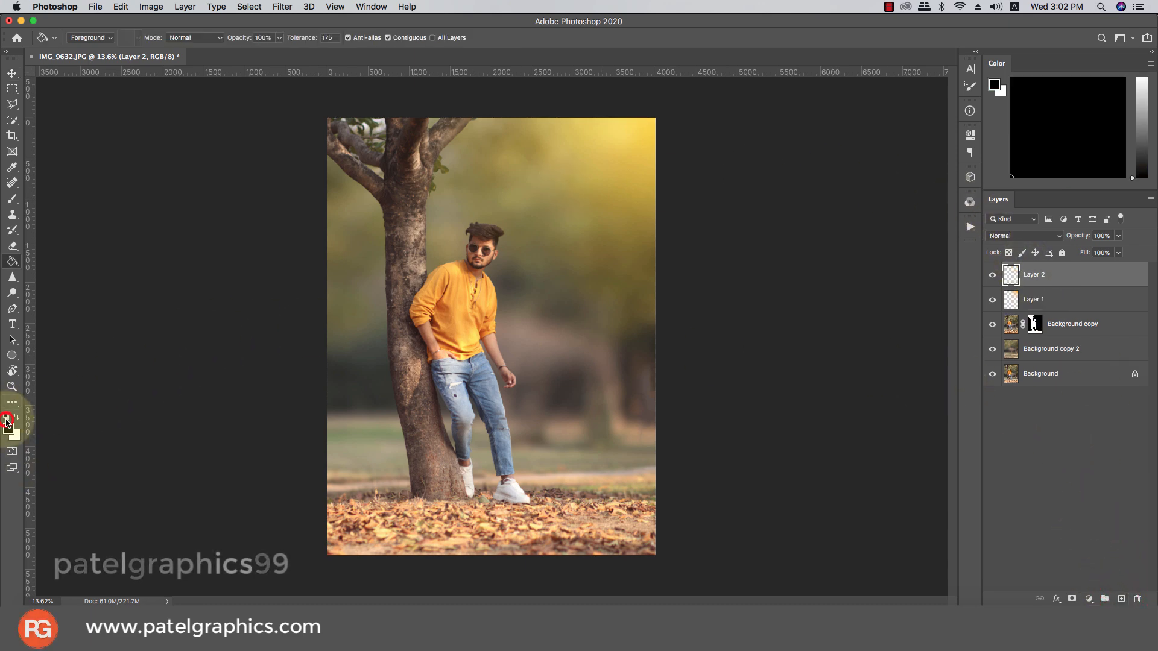
click(425, 233)
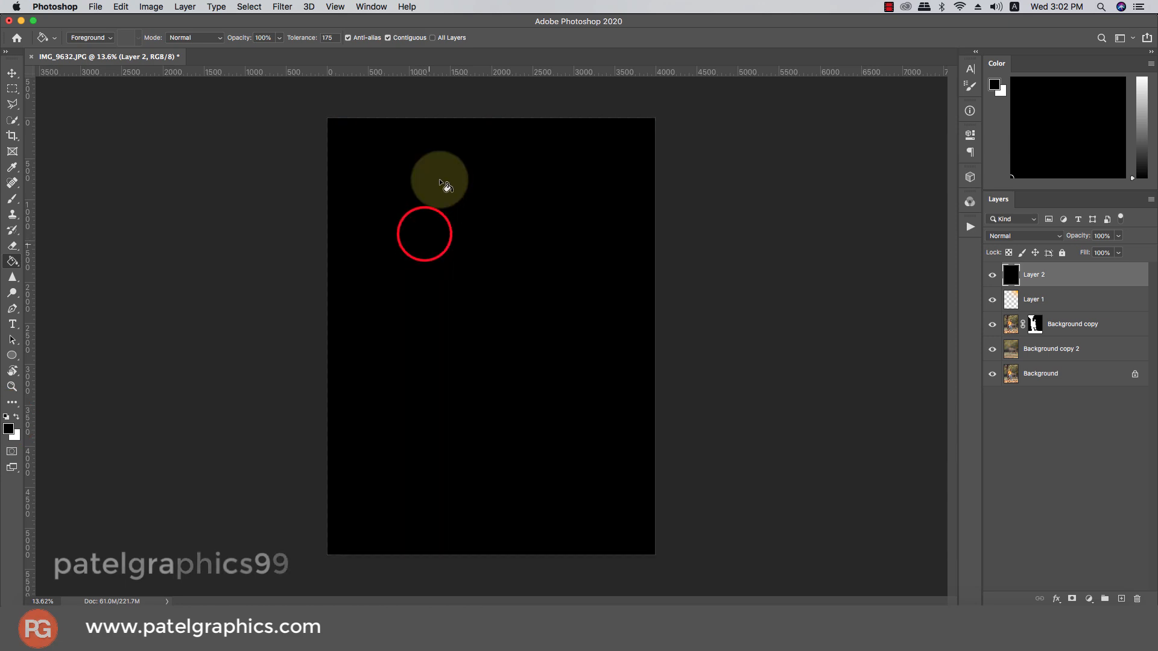
Render a Lens Flare on the black layer with the 105mm Prime lens type at 100% brightness
click(293, 9)
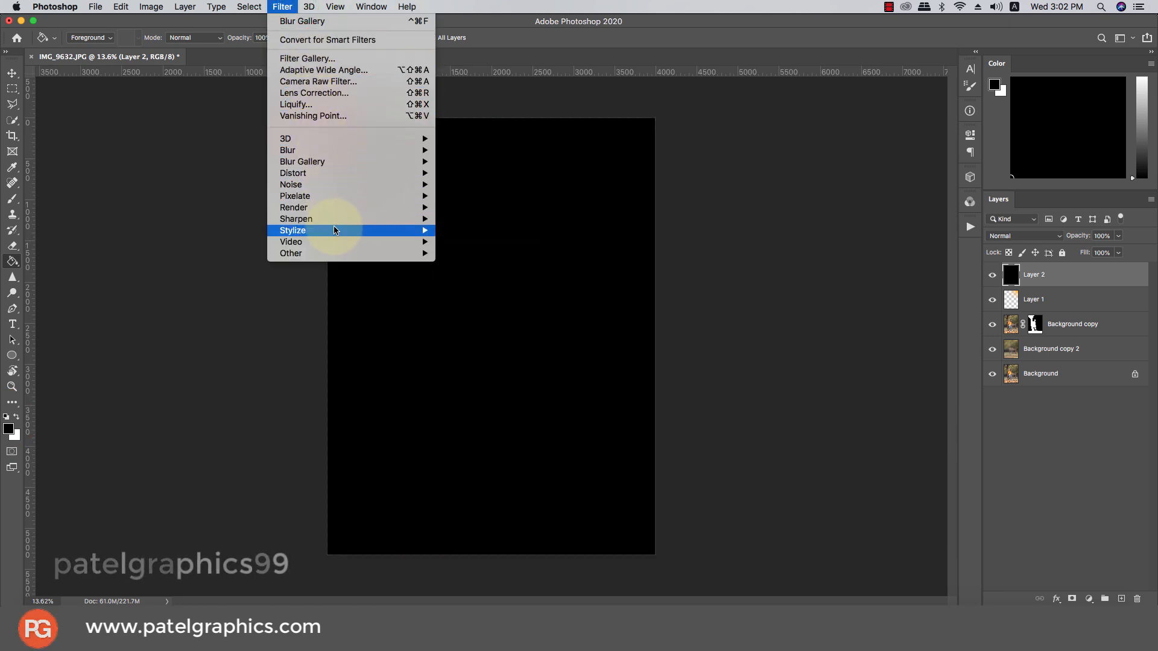
mouse_move(334, 211)
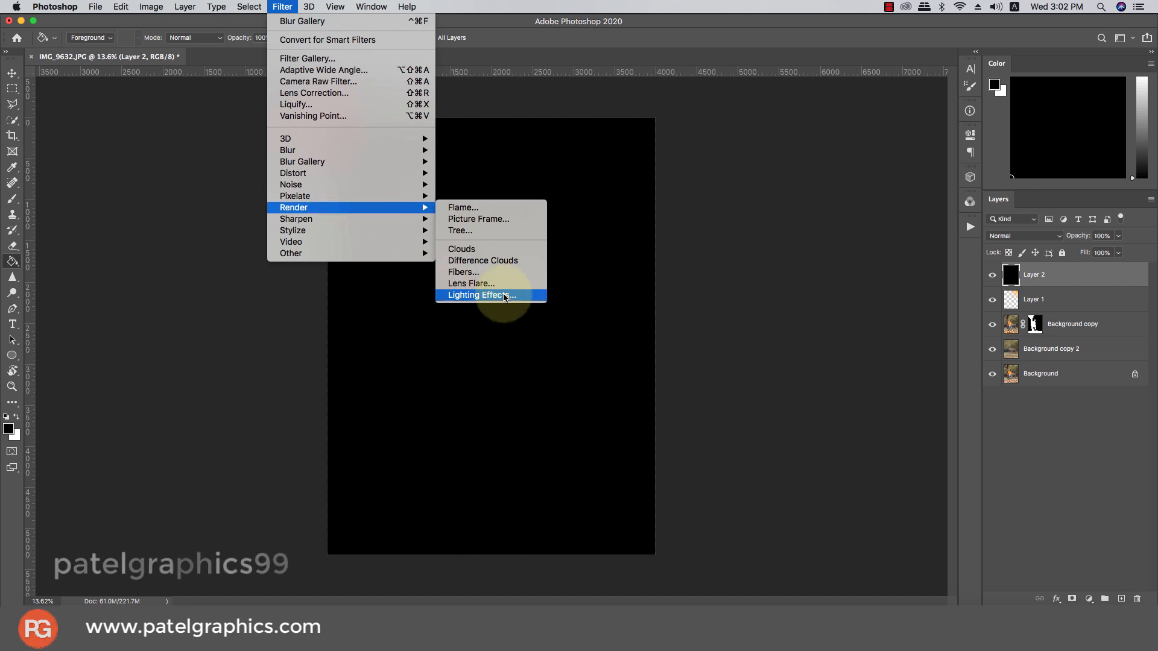
click(488, 283)
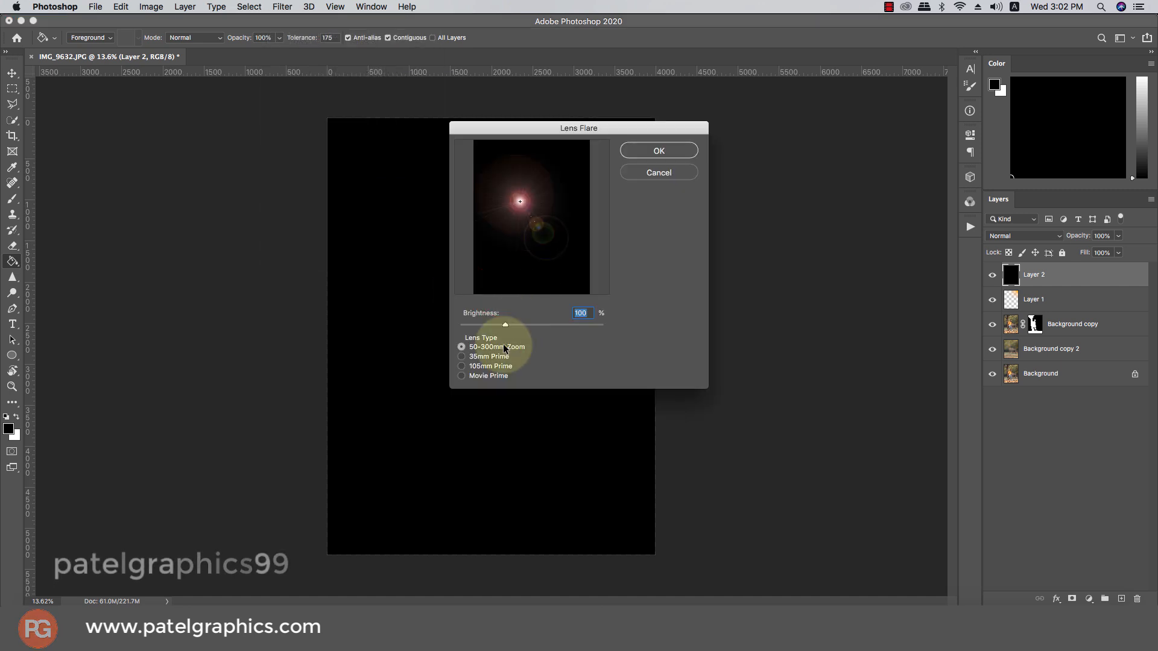
click(492, 356)
click(482, 367)
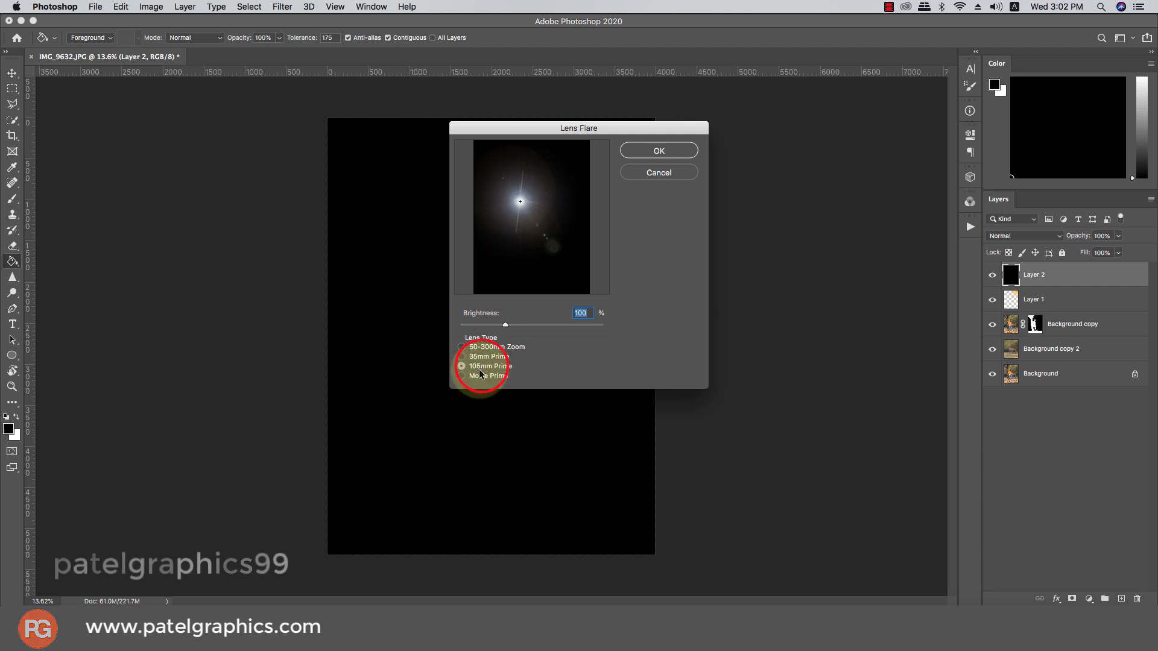
click(479, 377)
click(478, 366)
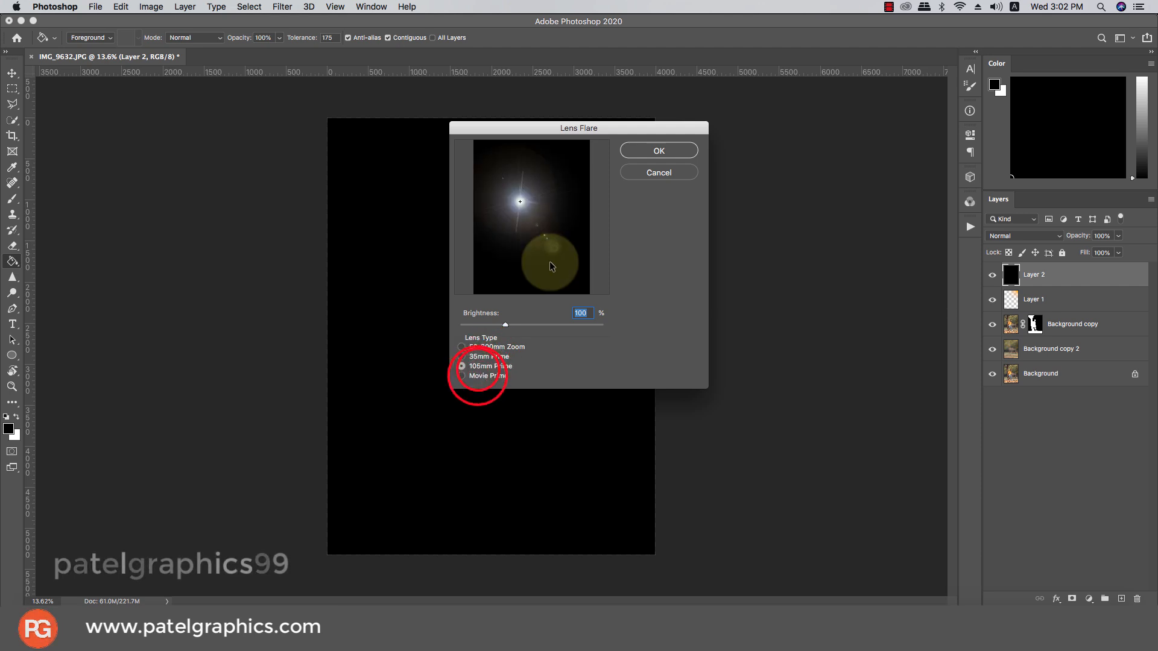
click(671, 150)
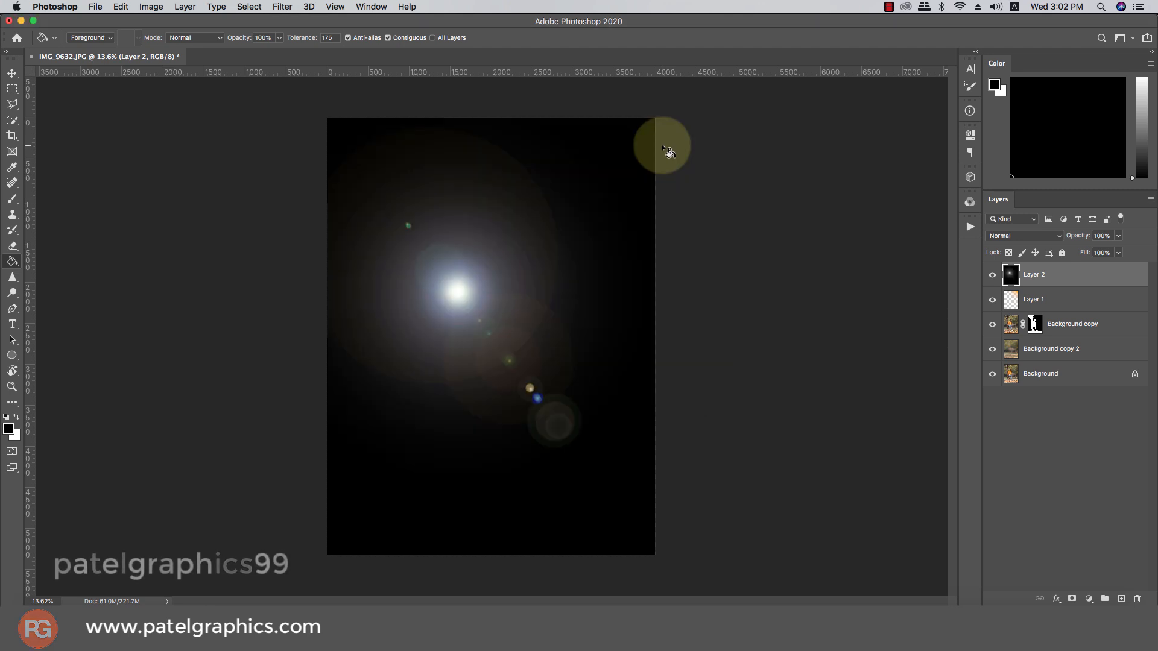
Set the flare layer to Screen, then rotate it about 77°, scale it to about 101% and move the flare over the photo's upper-right corner
click(1006, 236)
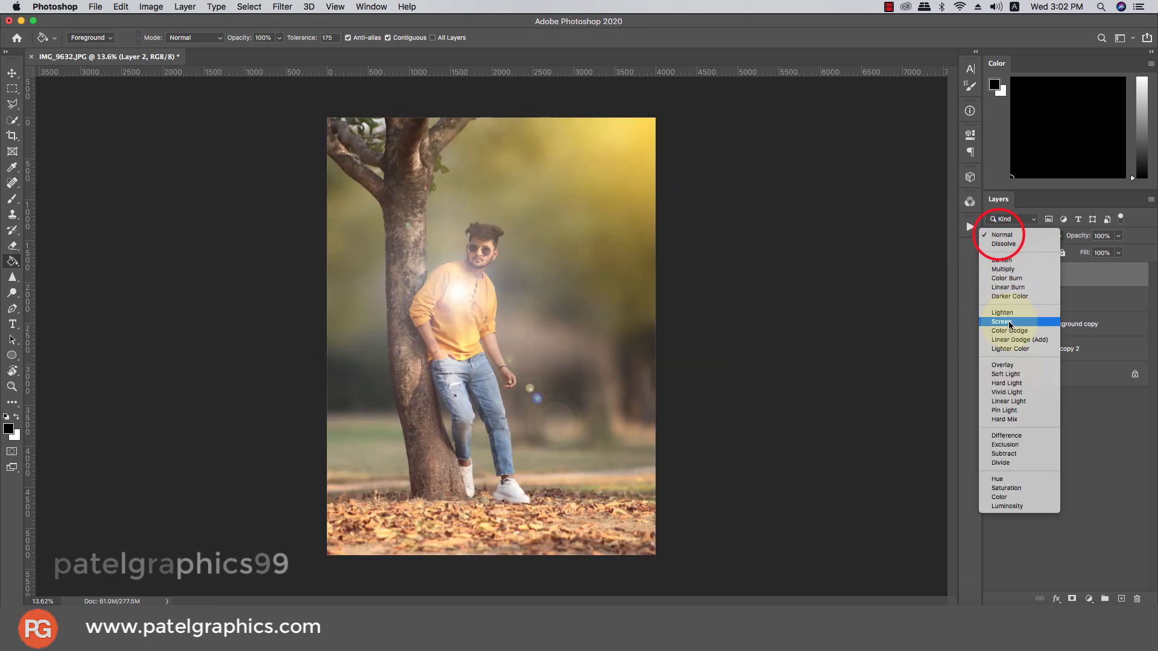
click(1009, 321)
key(super+t)
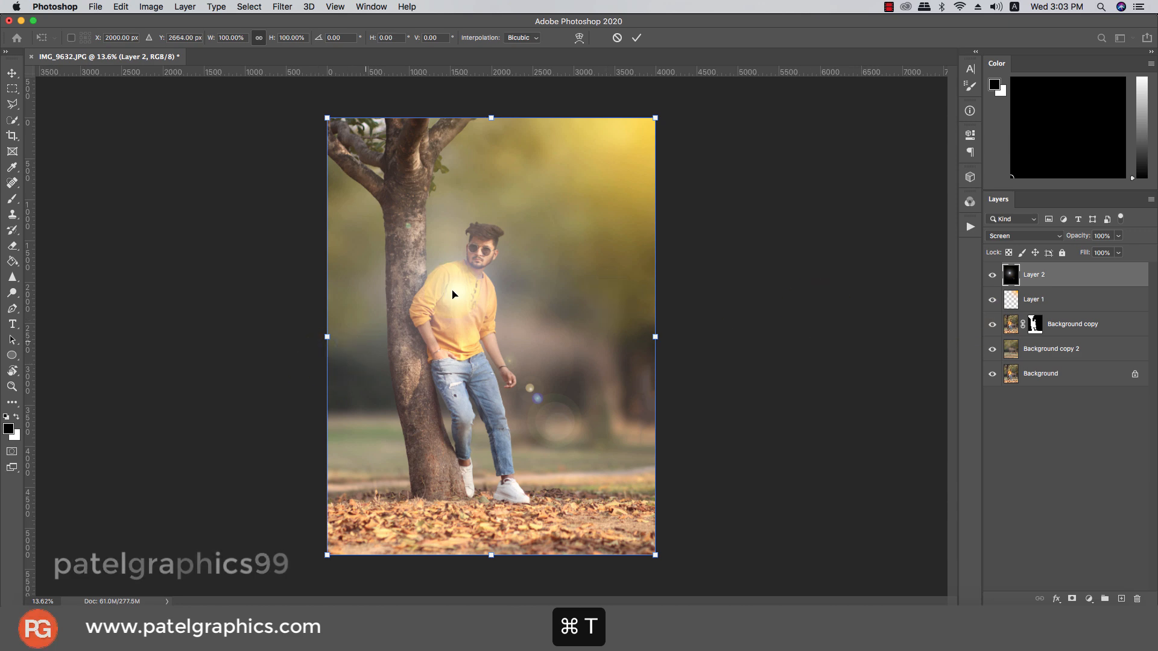
drag(682, 509, 392, 473)
drag(419, 437, 538, 263)
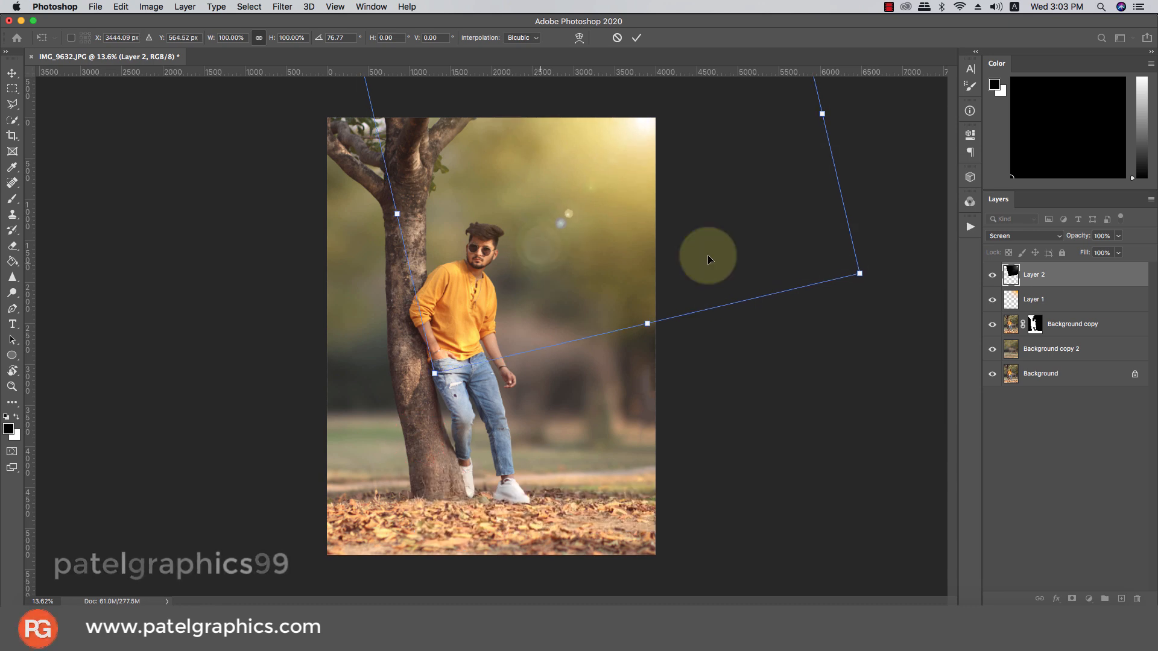
mouse_move(861, 274)
mouse_down()
mouse_move(883, 300)
mouse_move(850, 269)
mouse_move(861, 271)
mouse_up()
drag(739, 204, 746, 212)
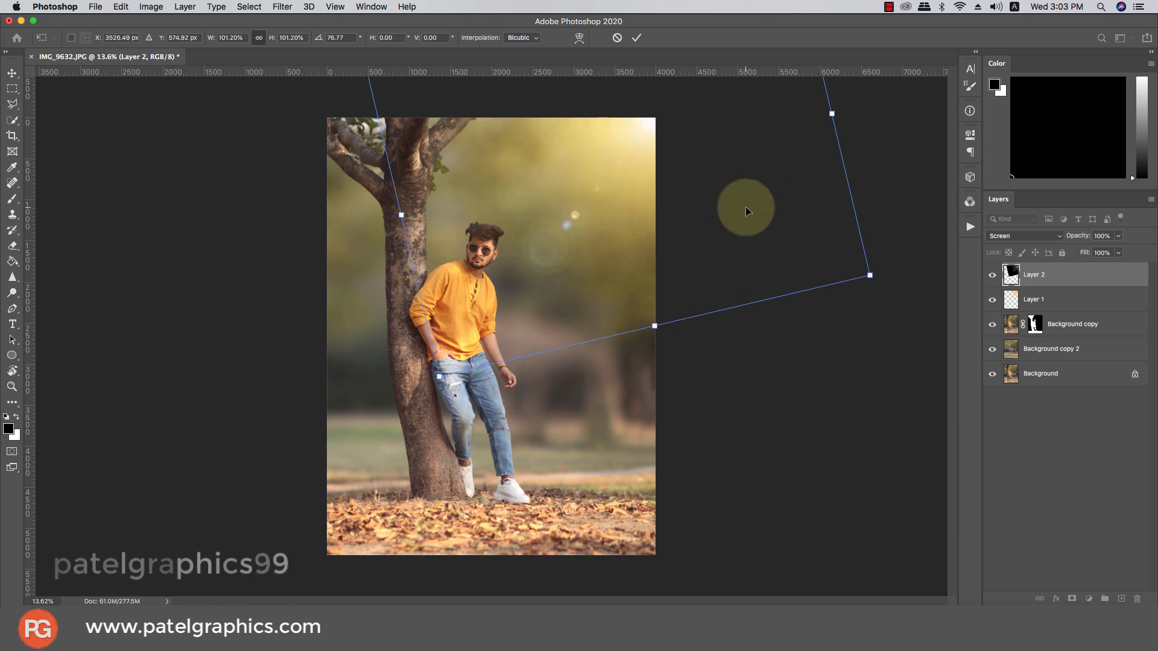
key(Return)
key(g)
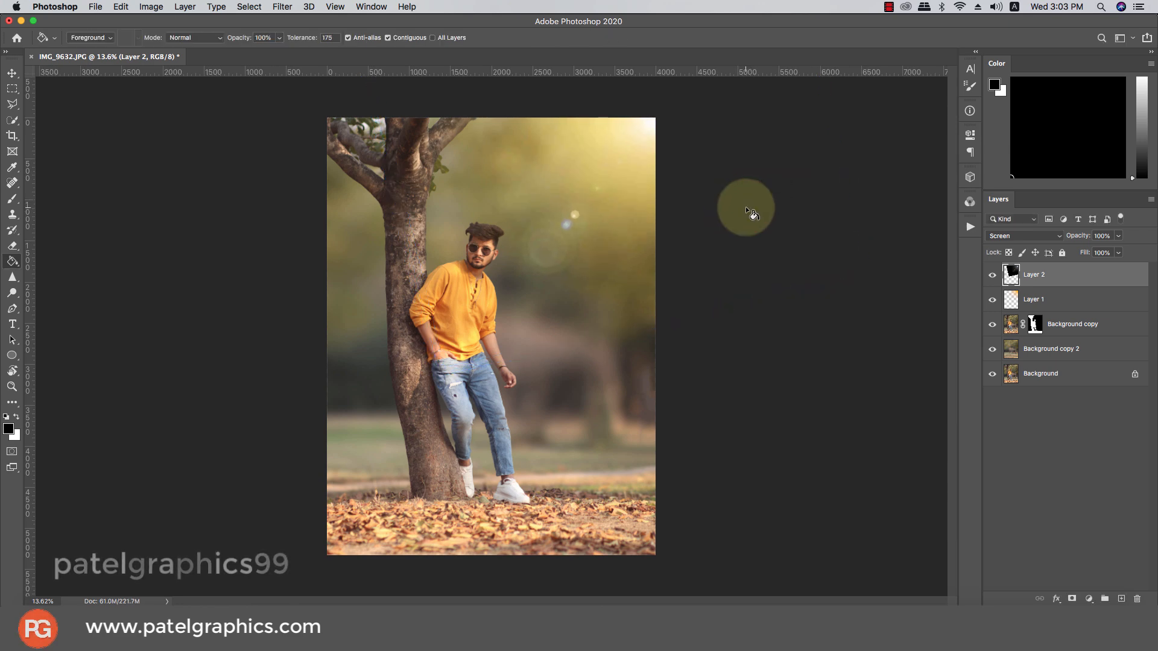
Toggle the lens flare layer's visibility to compare the photo with and without the flare
scroll(440, 253, up, 6)
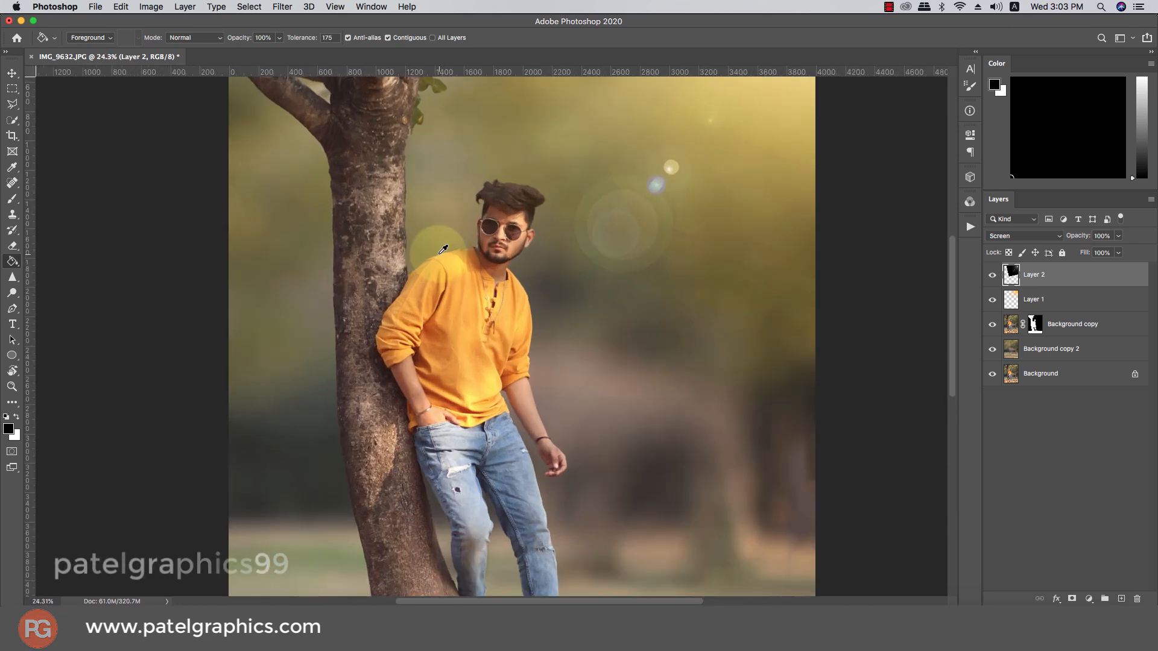
scroll(445, 261, down, 1)
click(993, 276)
click(992, 275)
click(993, 276)
click(992, 275)
scroll(648, 342, down, 4)
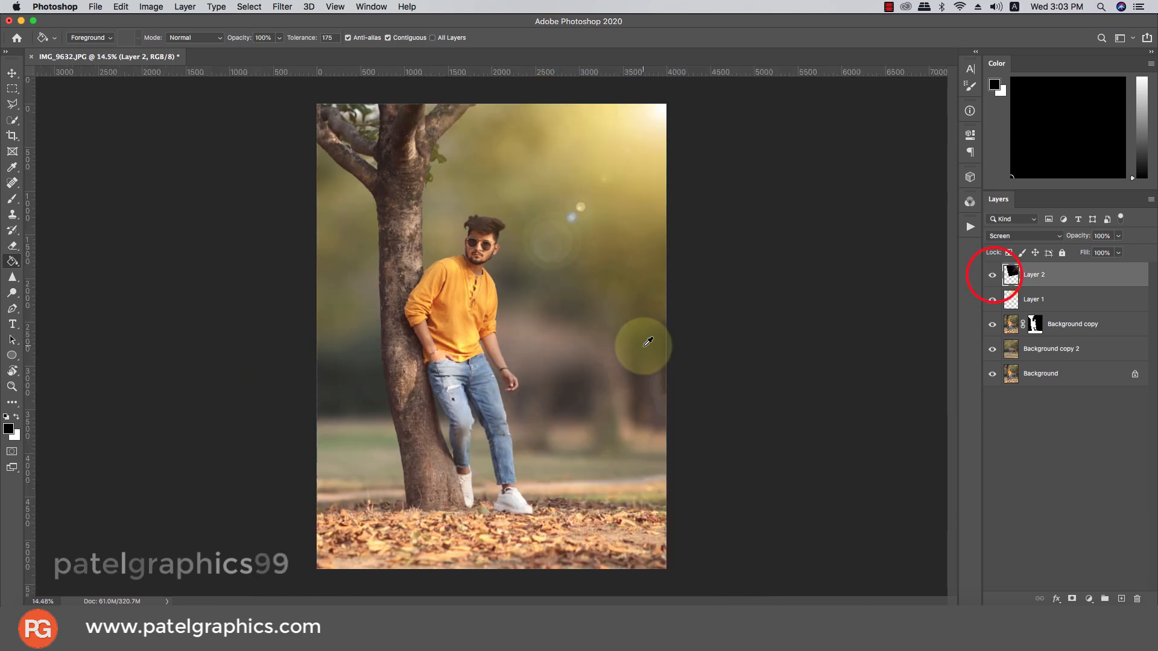
Paint white on the Background copy layer's mask over the ground around the man's front shoe with a soft 1300 px brush
key(v)
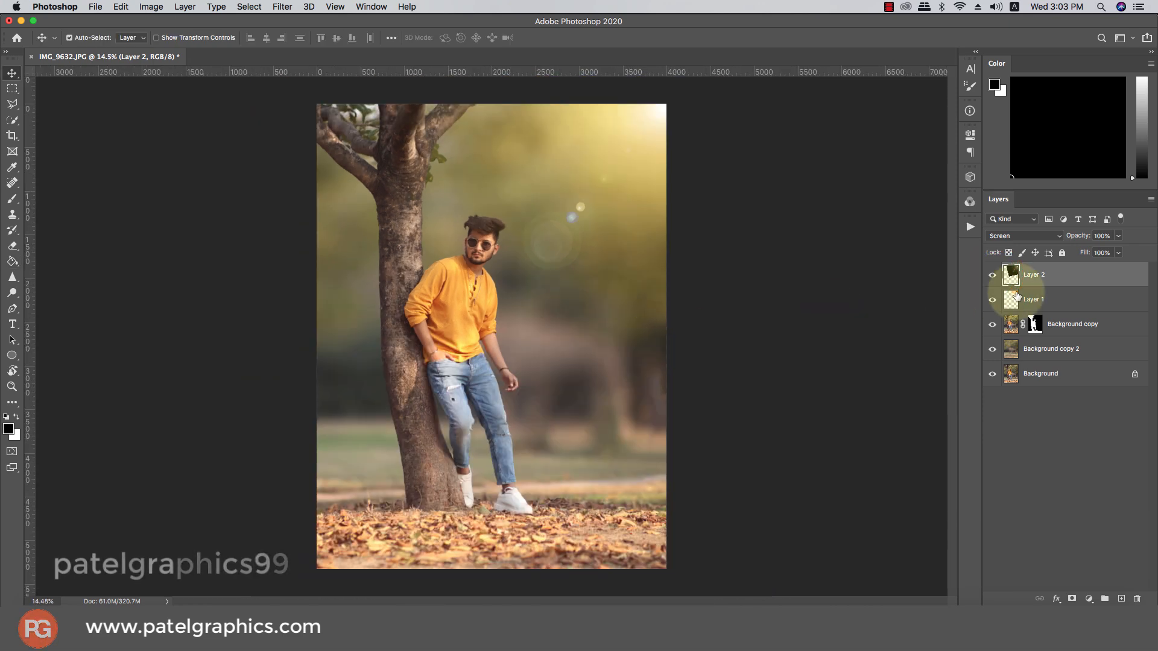
click(1033, 324)
key(b)
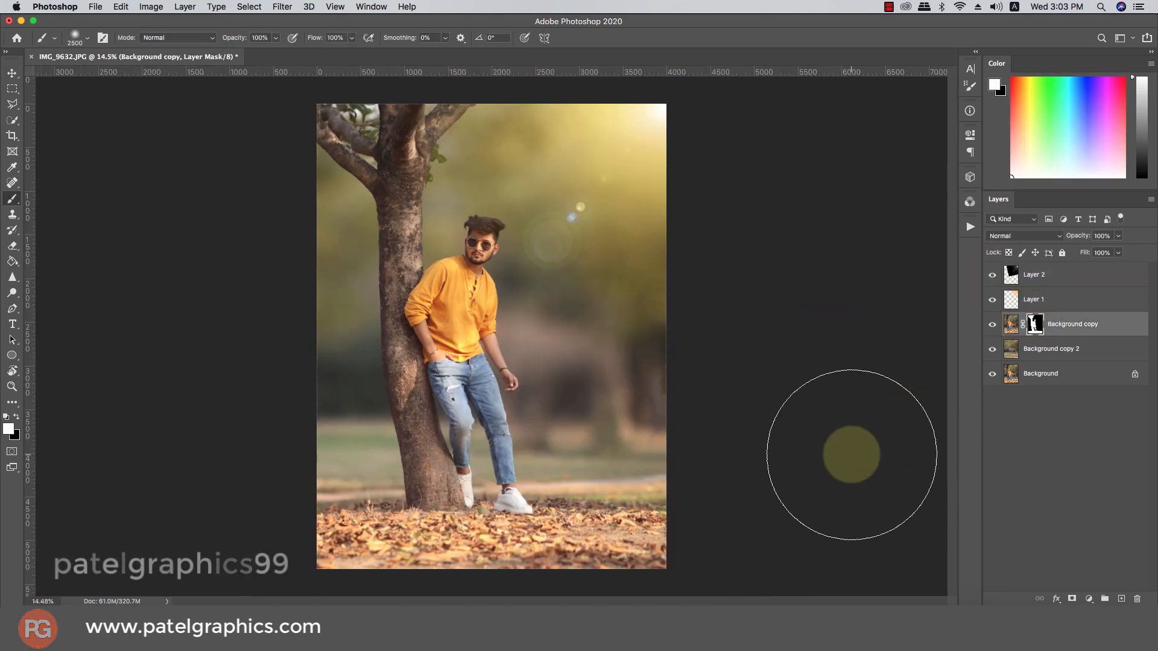
key(bracketleft)
key(bracketleft)
key(bracketleft)
key(bracketleft)
key(bracketleft)
drag(556, 499, 525, 508)
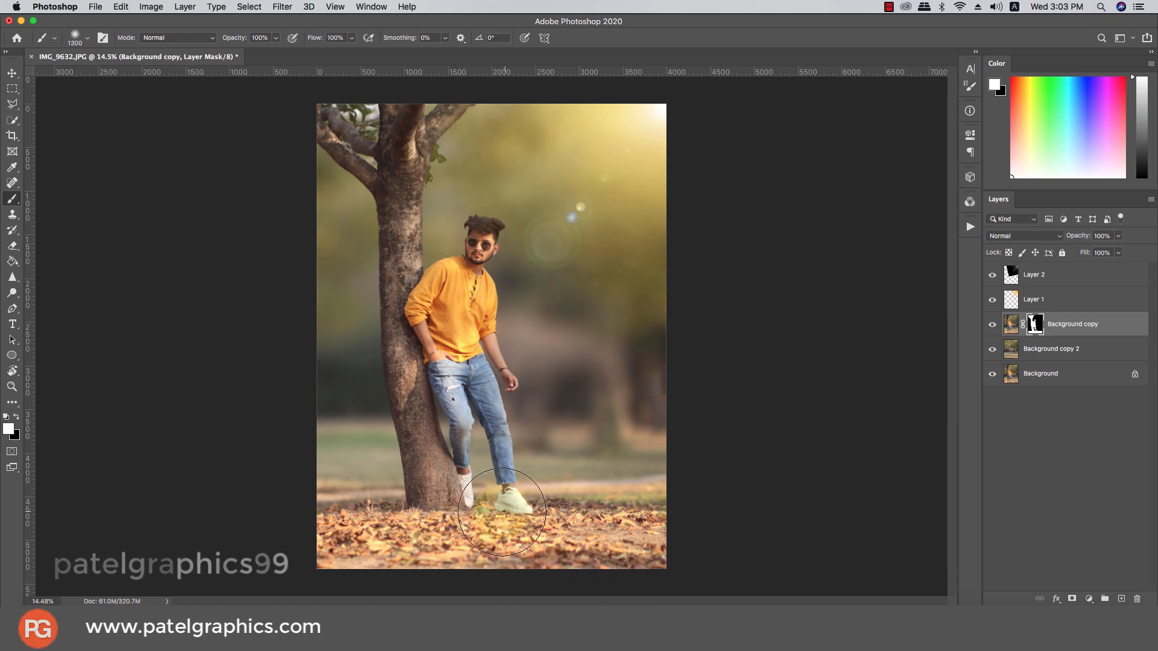
Reduce the soft brush to 300 px and paint white on the mask along the ground from the tree's base to the shoes
key(bracketleft)
key(bracketleft)
key(bracketleft)
right_click(497, 515)
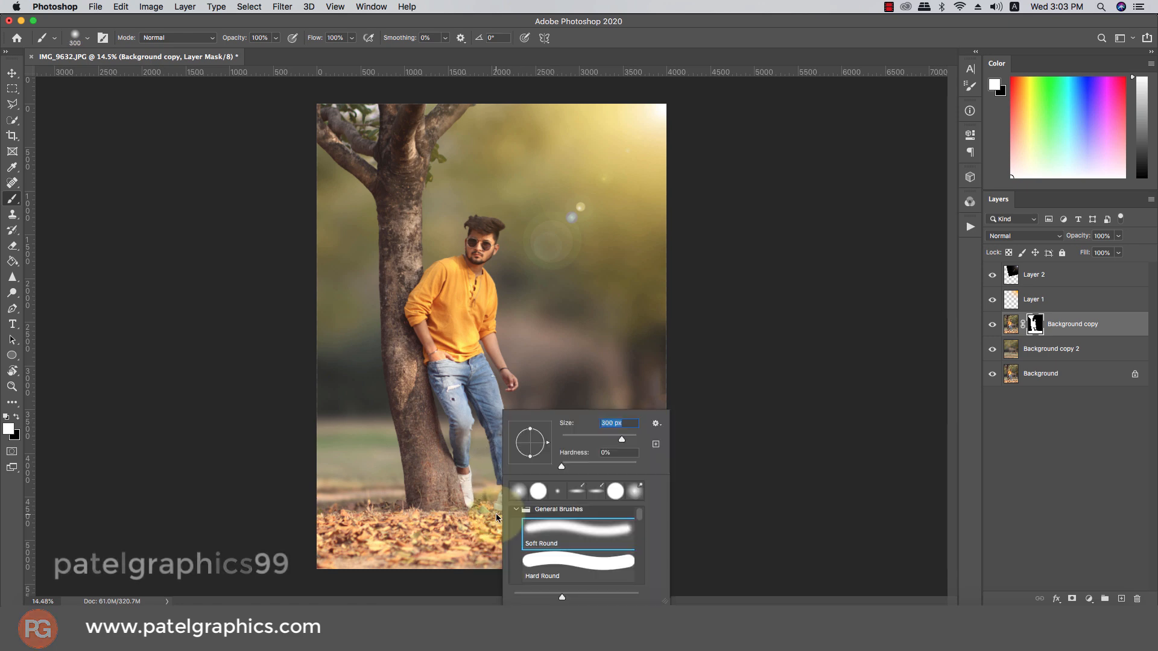
click(381, 508)
mouse_move(399, 508)
mouse_down()
mouse_move(307, 529)
mouse_move(482, 509)
mouse_up()
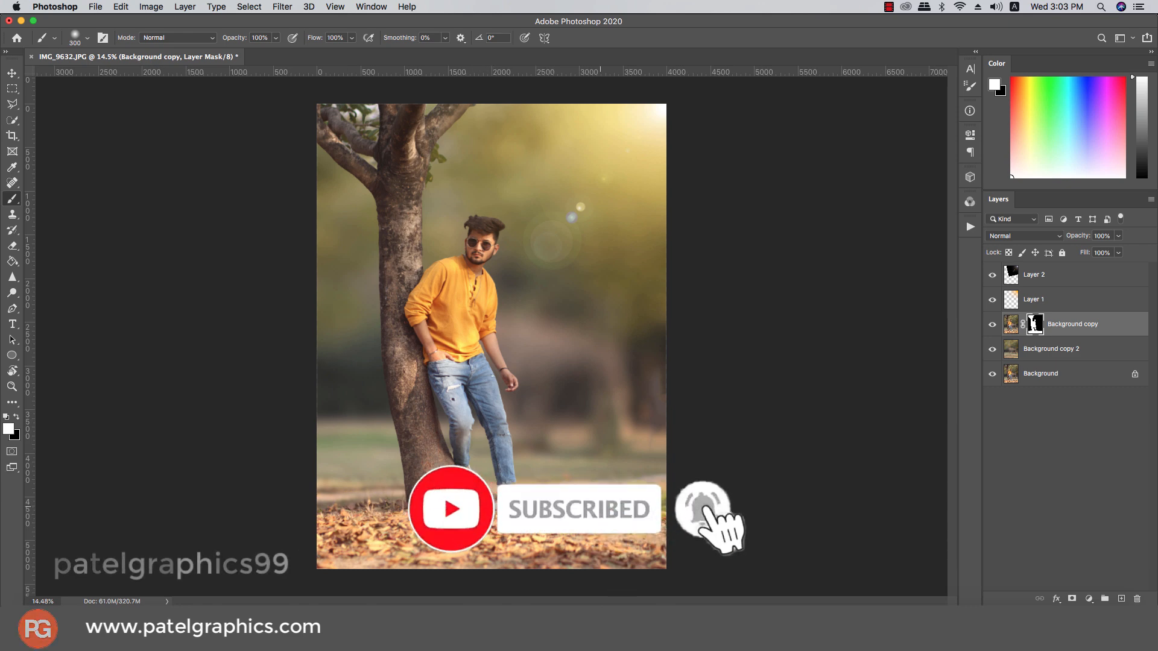
scroll(442, 512, down, 3)
key(v)
key(c)
scroll(465, 313, up, 1)
key(v)
scroll(472, 319, up, 5)
scroll(472, 319, down, 3)
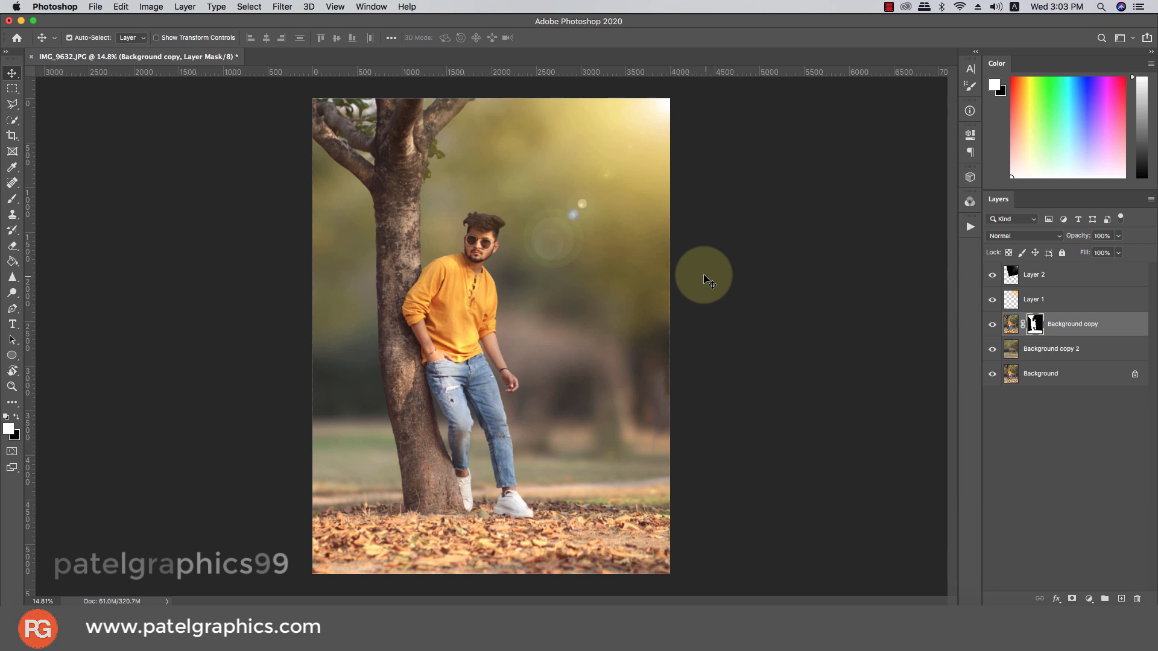
Add a new empty layer above the lens flare layer
click(1047, 279)
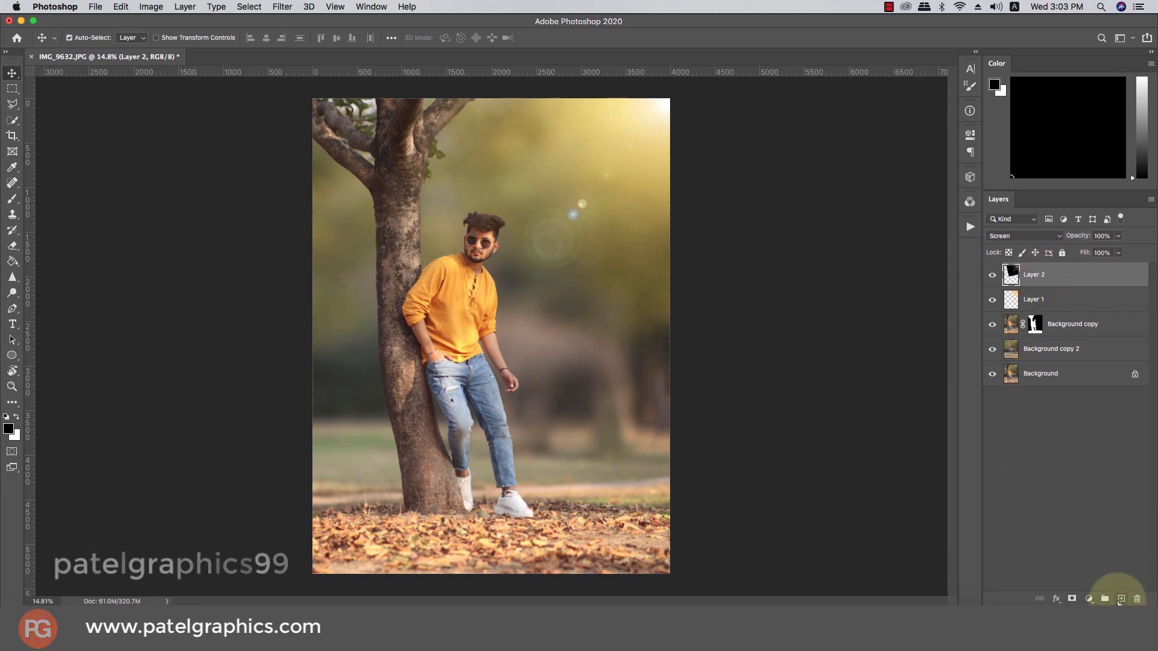
click(1121, 599)
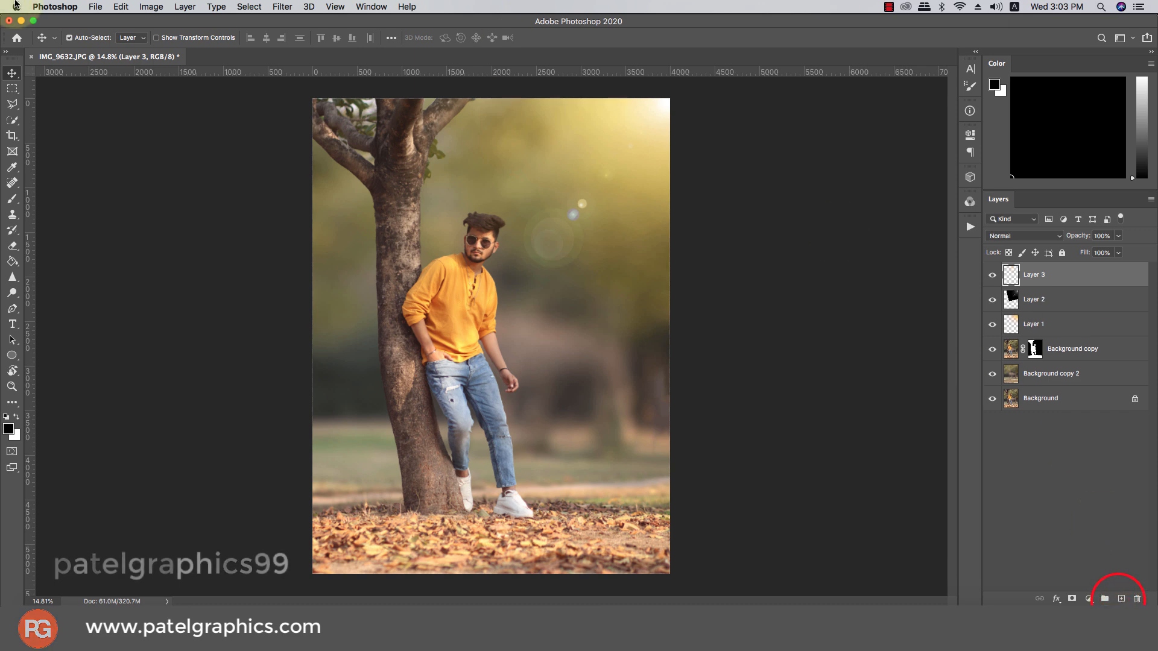
click(151, 6)
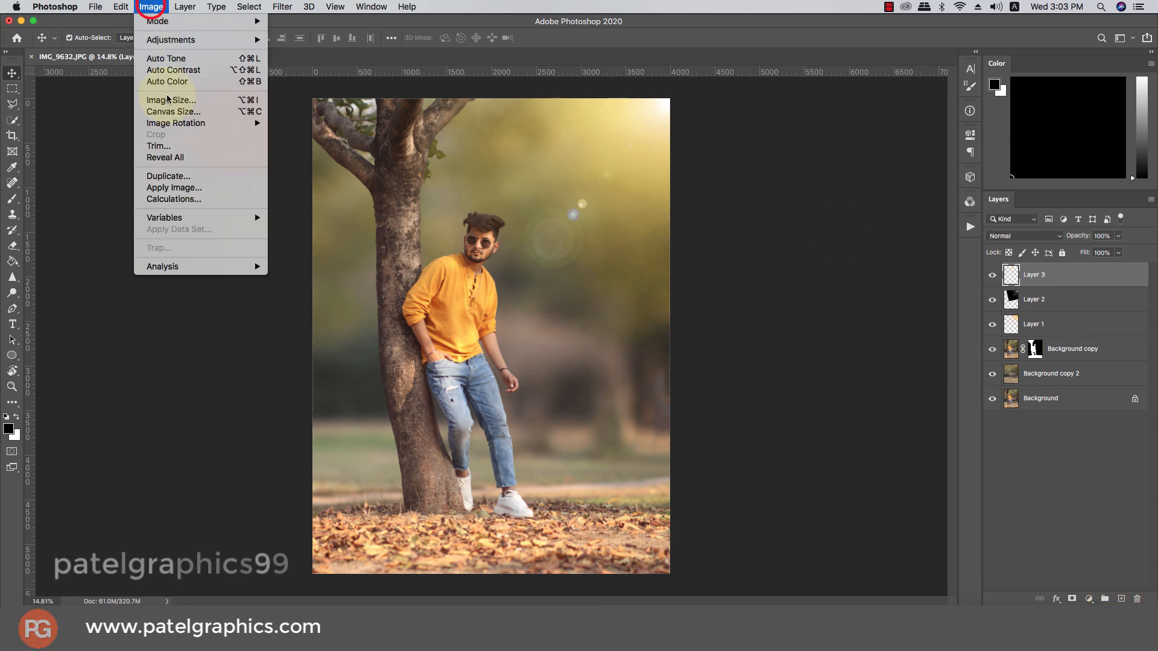
click(186, 202)
click(989, 217)
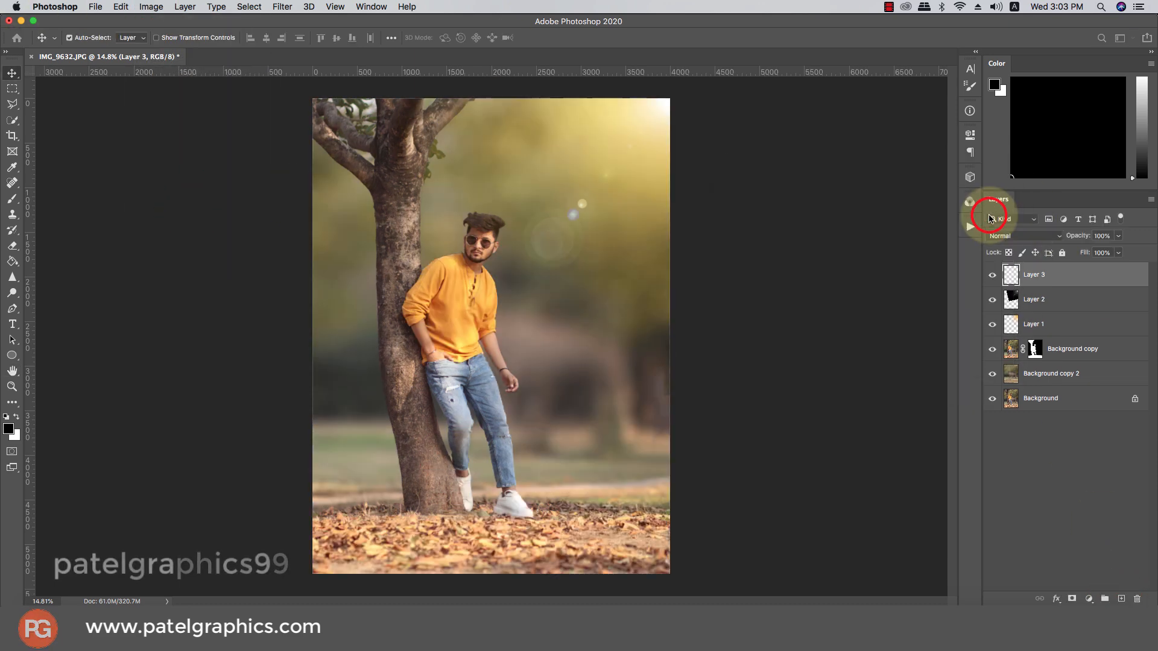
Fill the new top layer with the merged picture using Apply Image
click(151, 6)
click(161, 188)
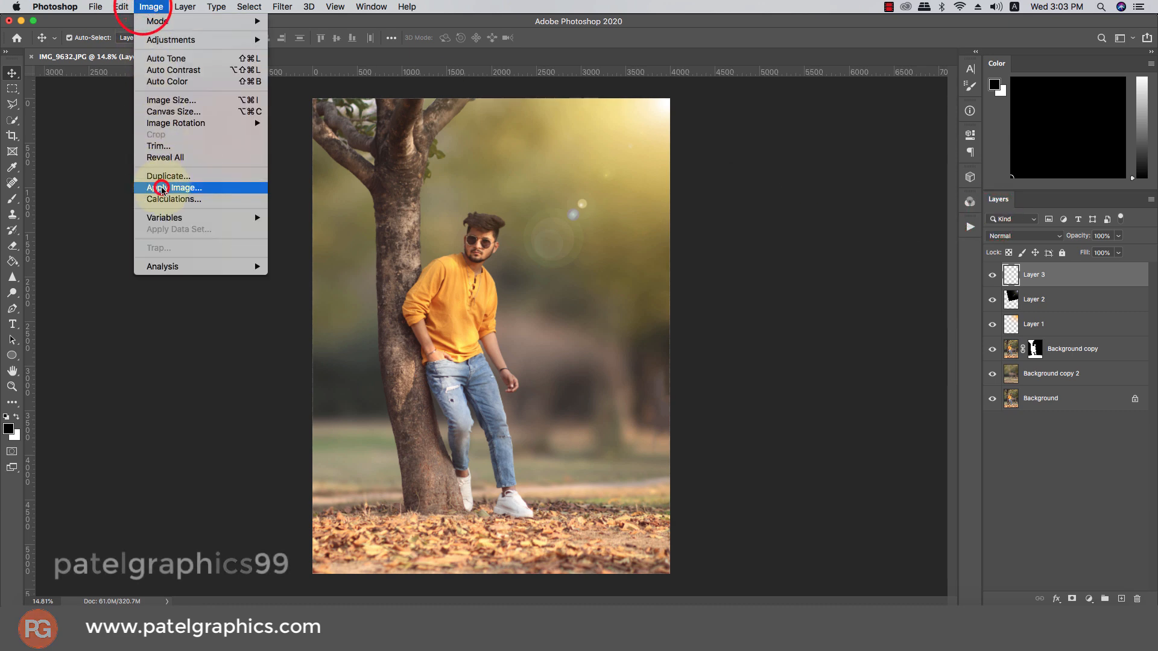
click(687, 180)
key(v)
Remove the skin blemishes on the man's cheek nearer the visible ear with the Spot Healing Brush reduced to about 10 px
scroll(477, 227, up, 5)
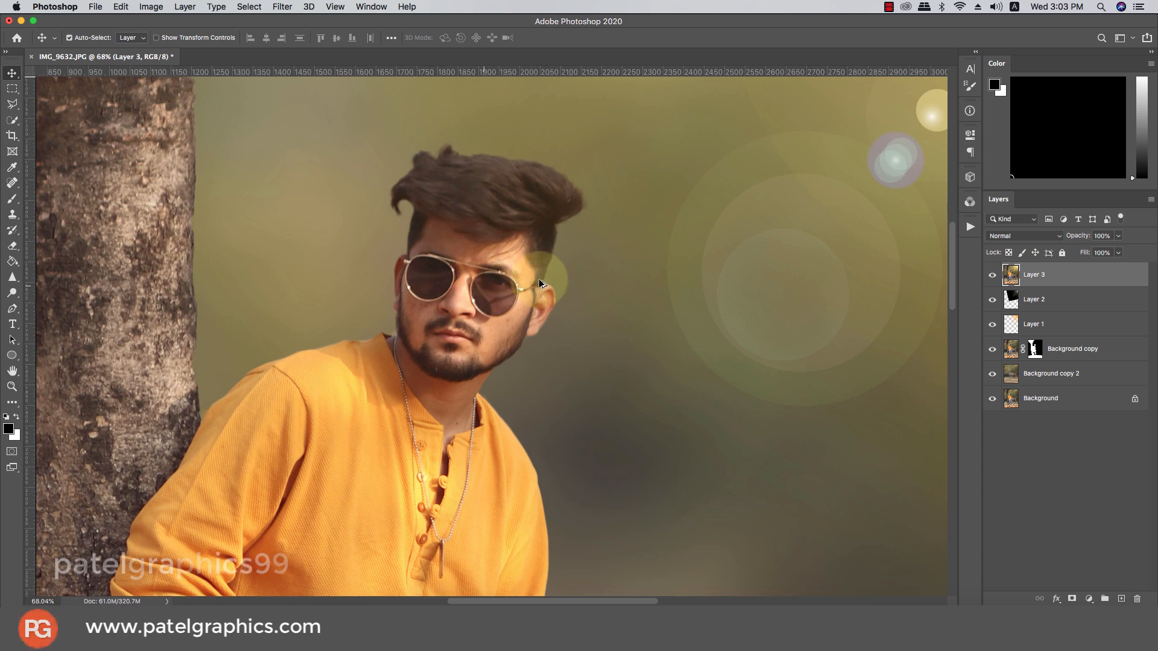
scroll(443, 291, up, 3)
scroll(454, 298, up, 2)
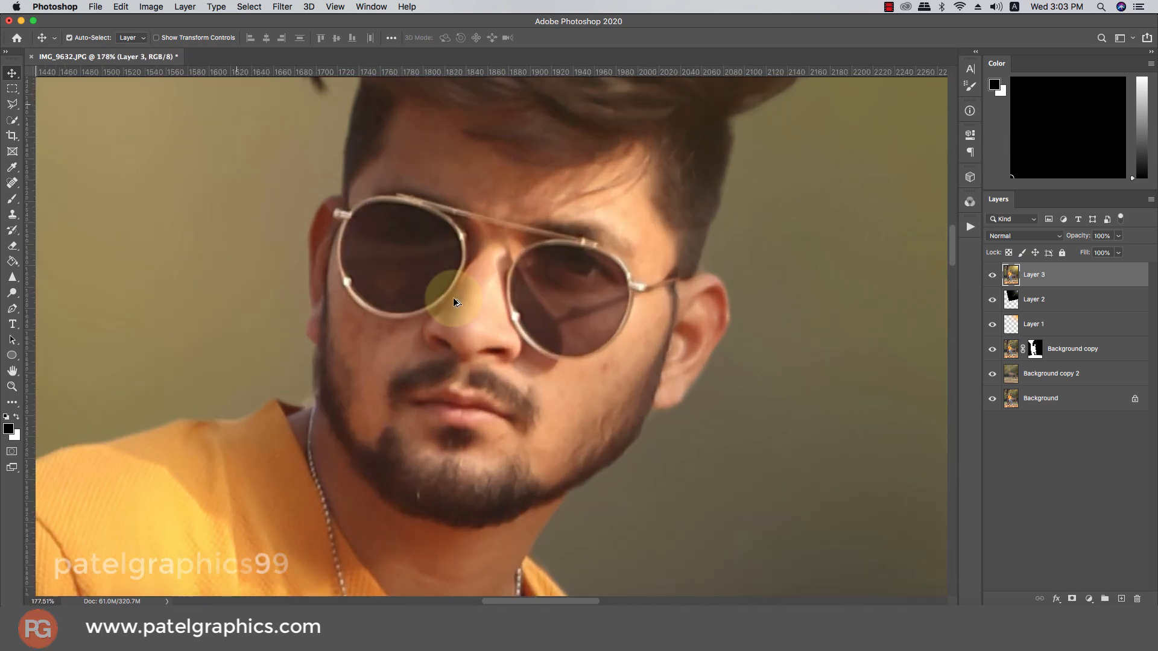
click(12, 183)
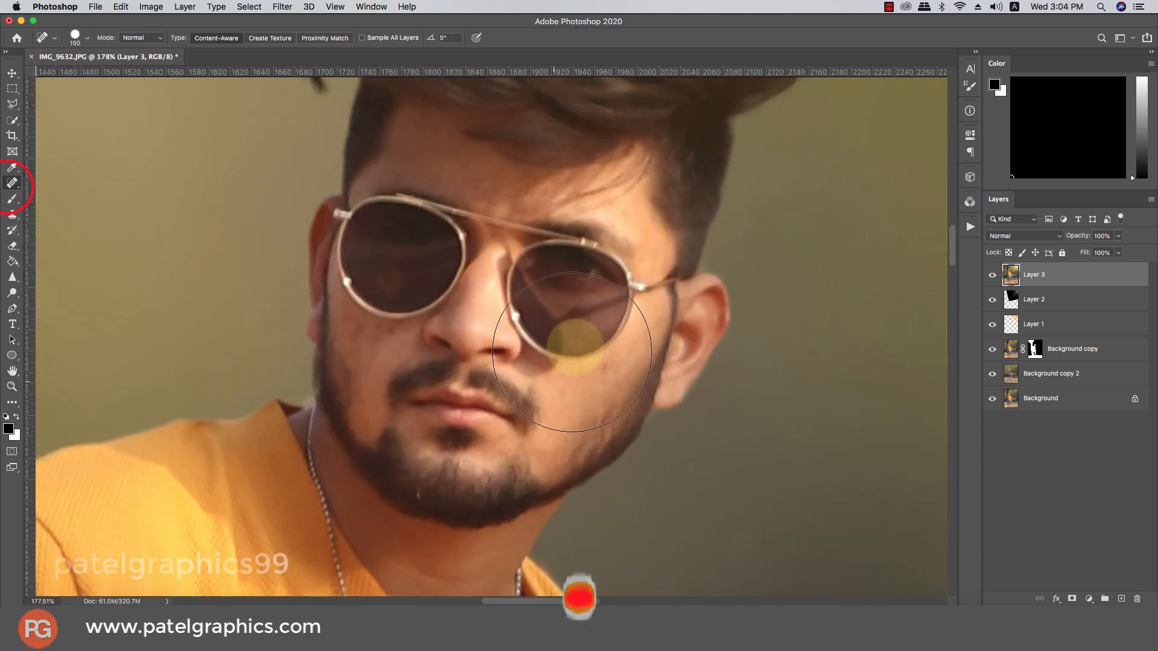
key(bracketleft)
key(bracketleft)
key(bracketleft)
key(bracketleft)
key(bracketleft)
key(bracketleft)
key(bracketleft)
key(bracketleft)
key(bracketleft)
key(bracketleft)
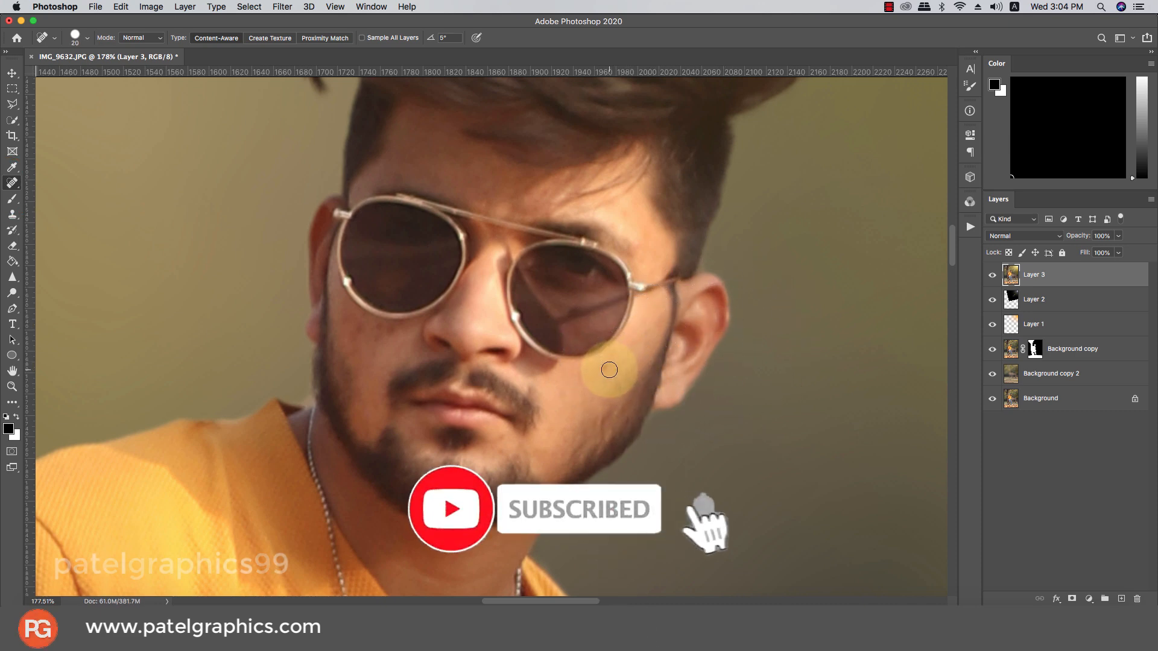
click(605, 384)
click(617, 386)
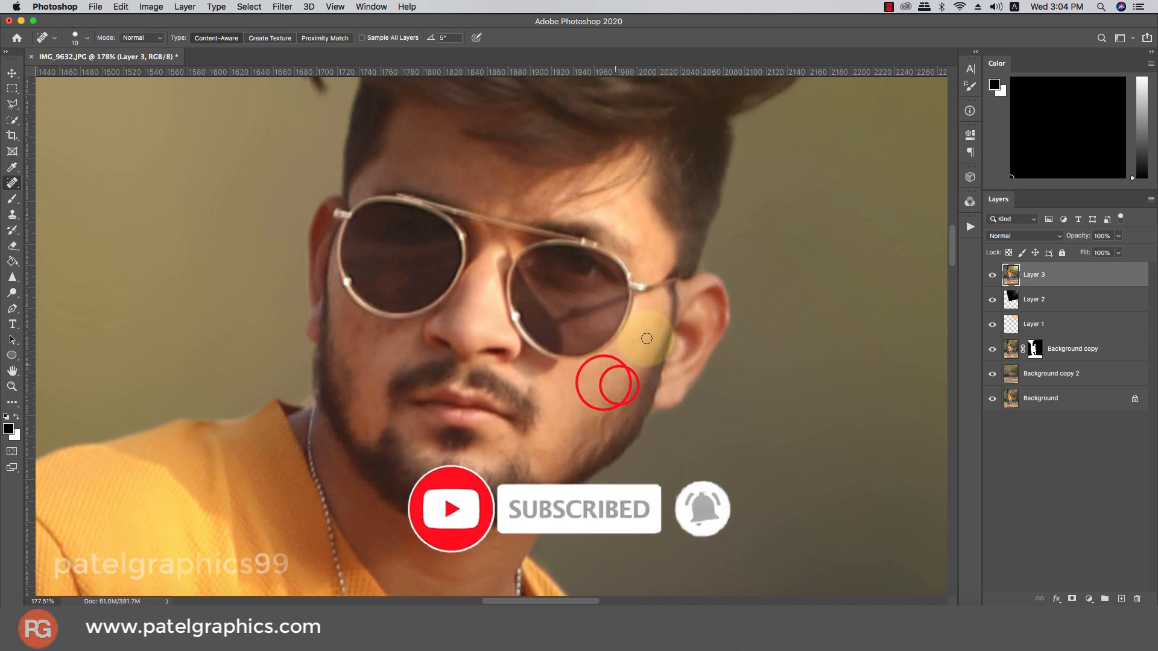
click(644, 335)
click(656, 317)
Enlarge the healing brush to 15 px and remove the blemishes on the man's opposite cheek, below the sunglasses
key(bracketright)
click(353, 335)
click(347, 319)
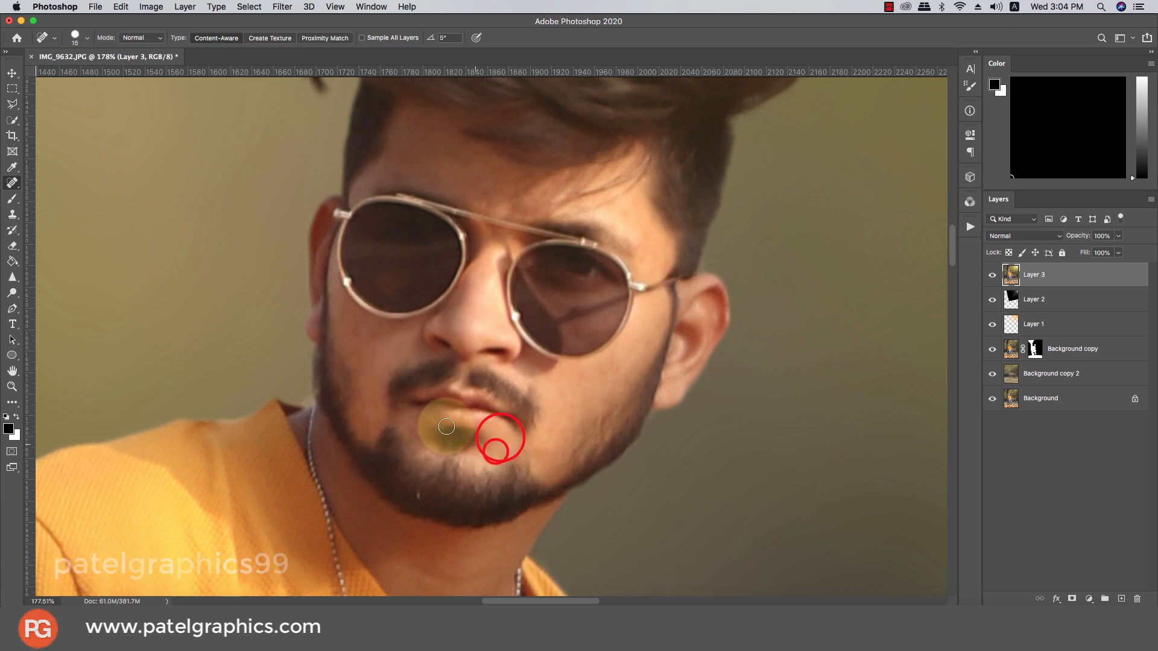
Open the merged top layer in the Camera Raw Filter and apply the automatic tone adjustments
scroll(493, 452, down, 10)
scroll(430, 382, up, 2)
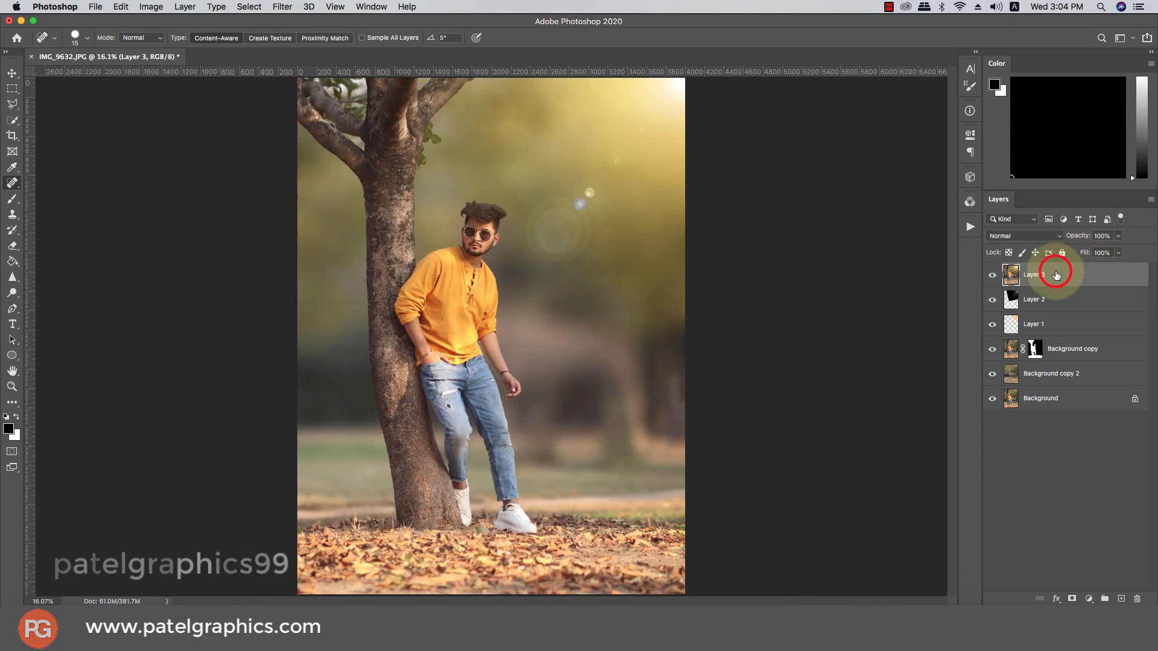
click(283, 7)
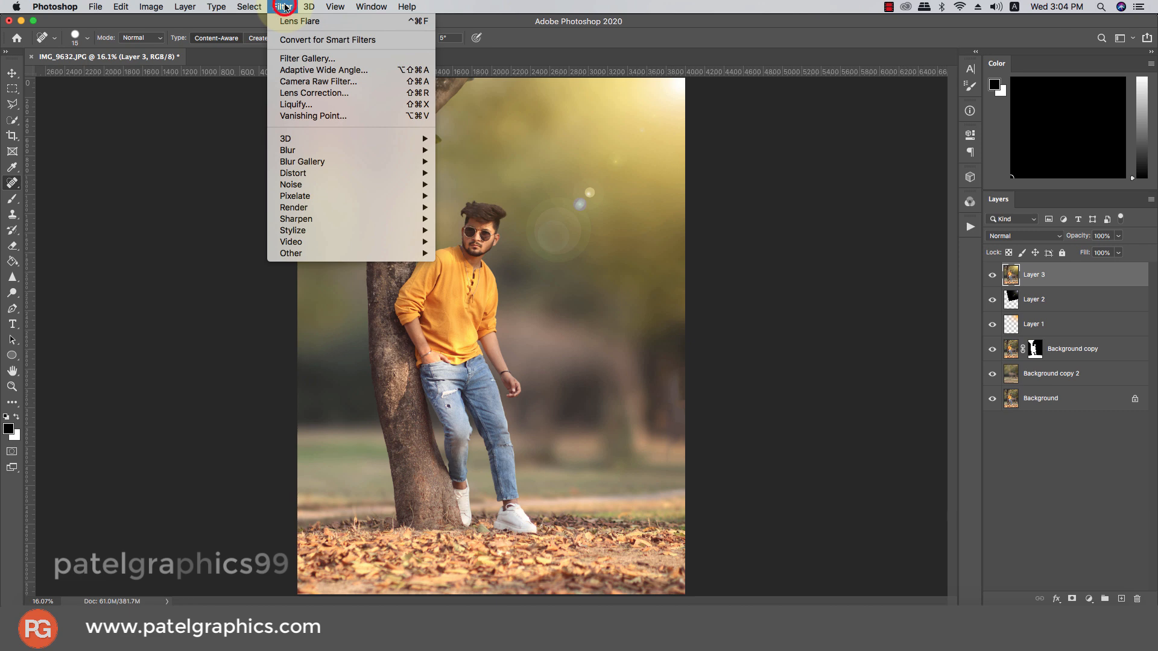
click(308, 87)
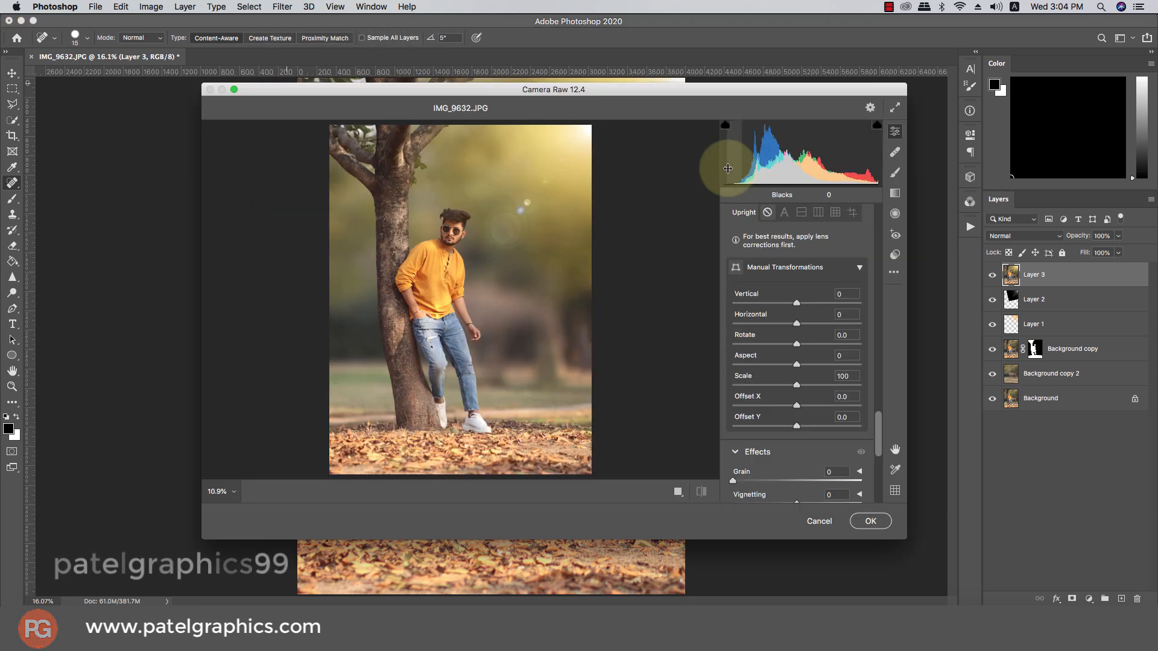
drag(878, 427, 878, 229)
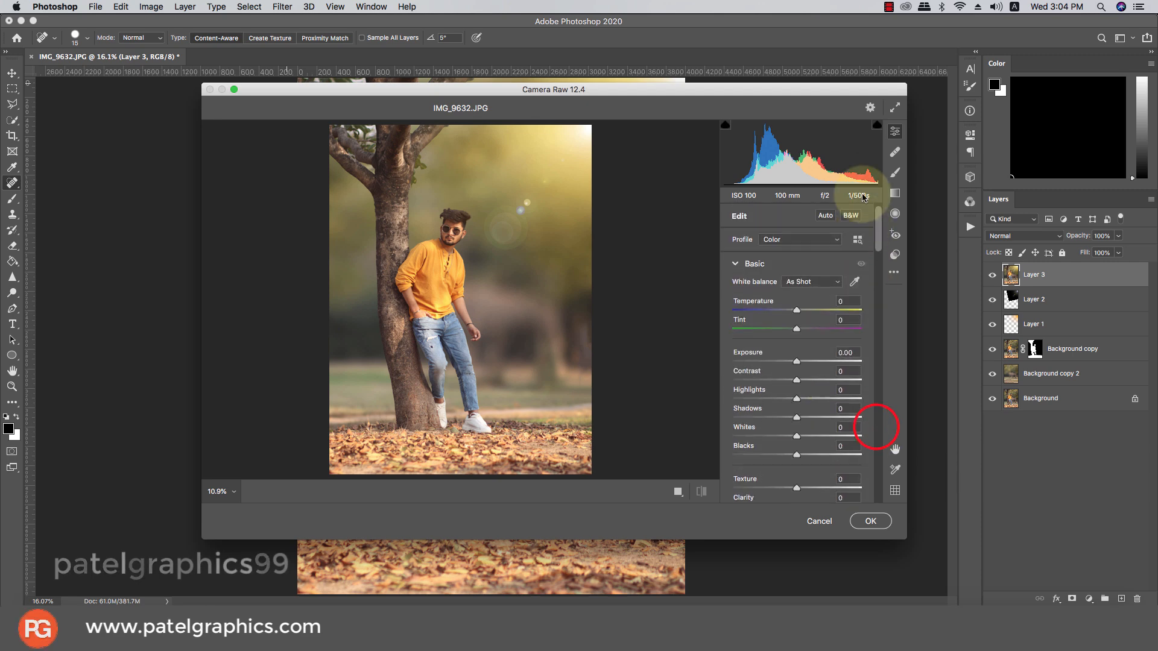
click(825, 216)
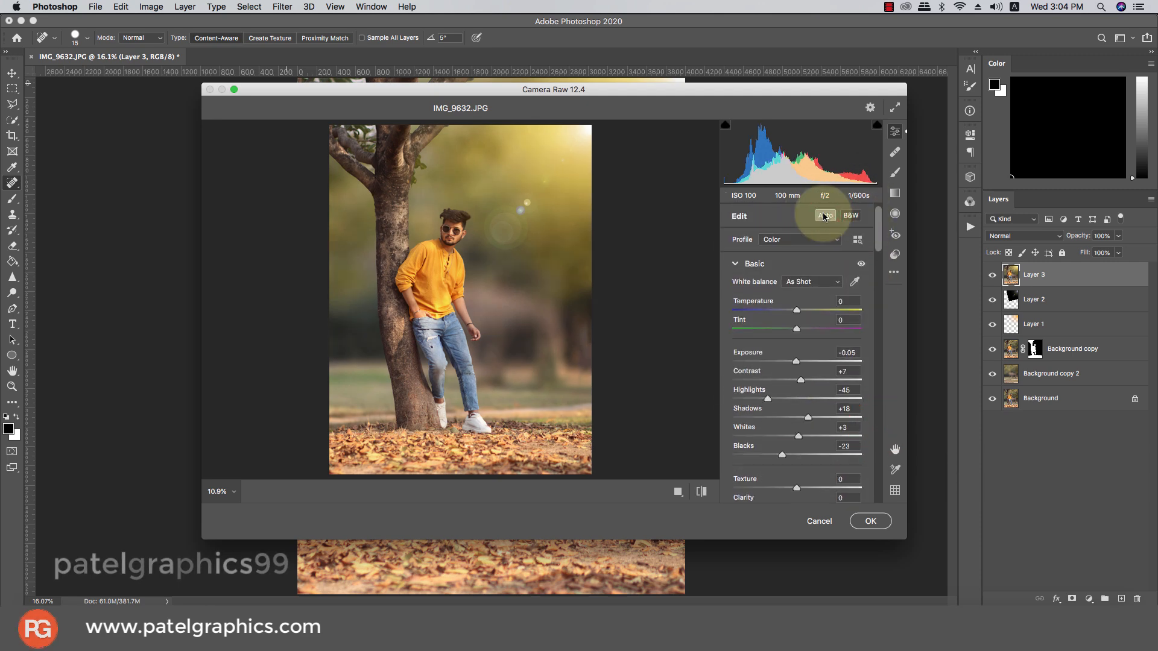
Set Clarity to +8 and Vibrance to +21 in the Basic adjustments
scroll(763, 241, down, 1)
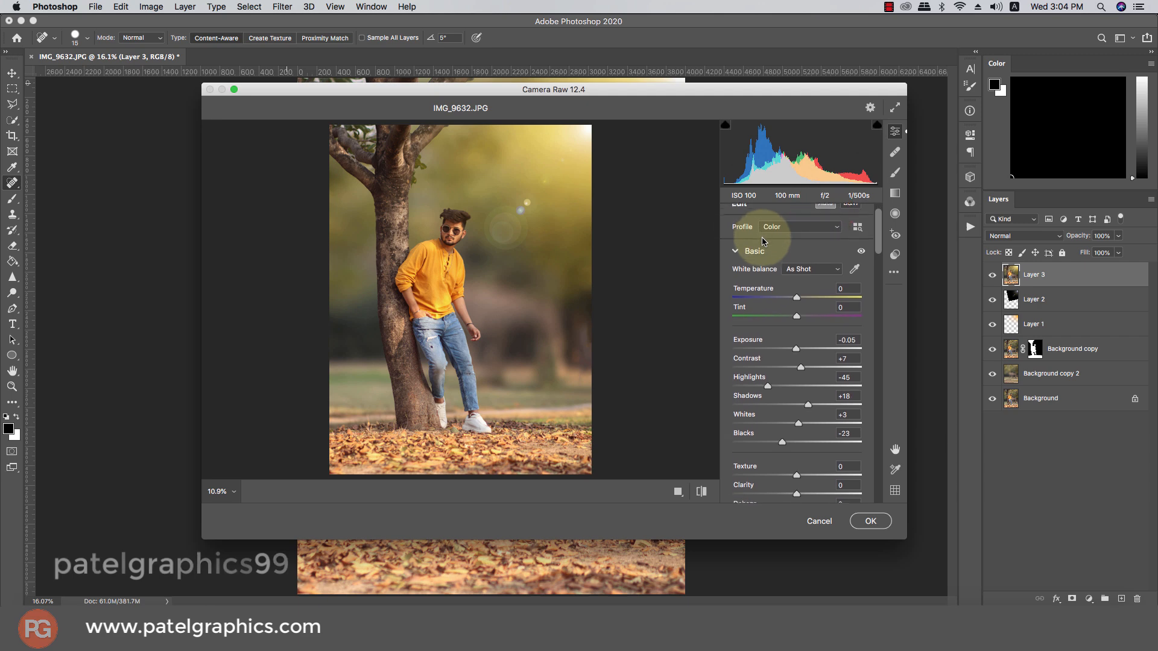
scroll(763, 241, down, 2)
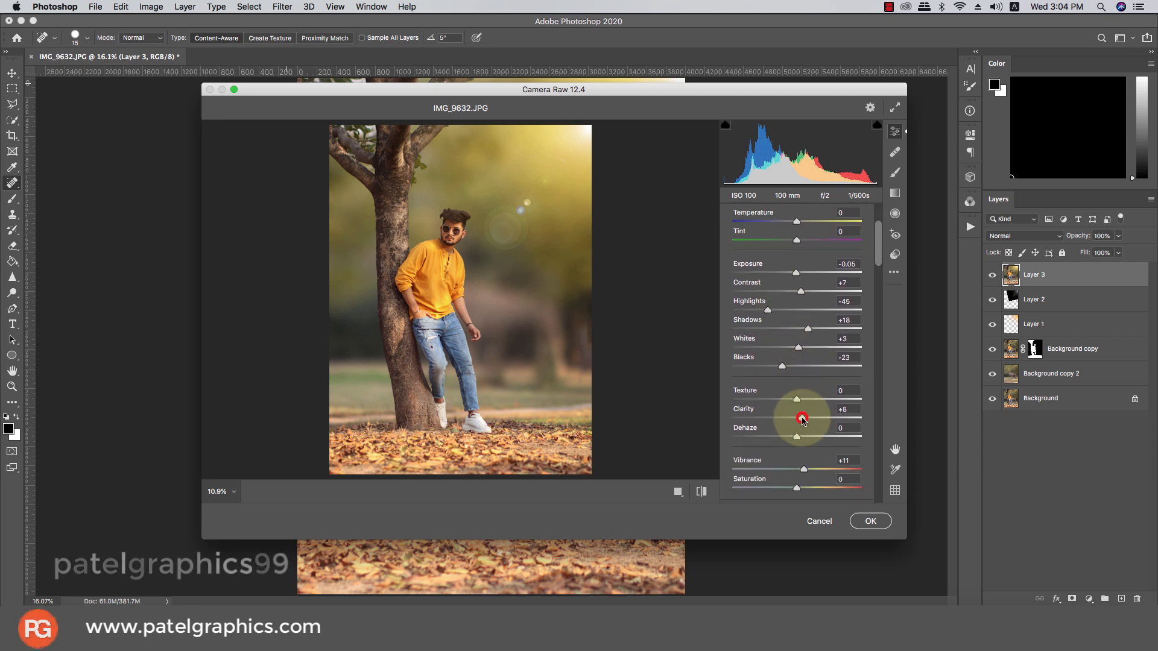
scroll(827, 460, down, 1)
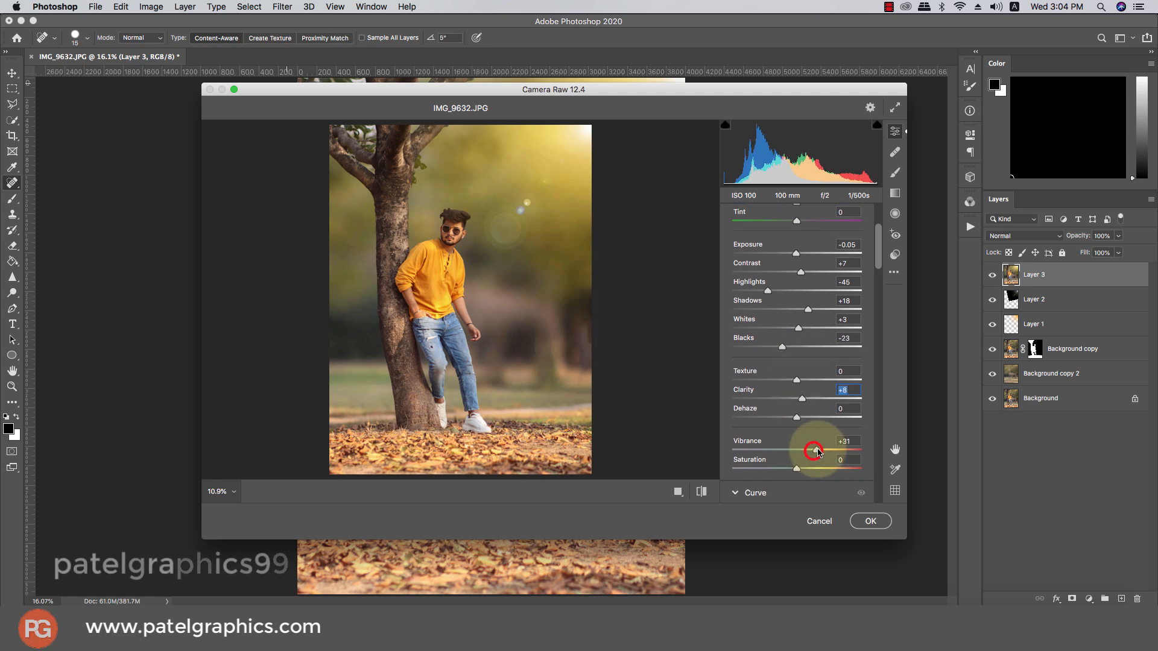
click(810, 451)
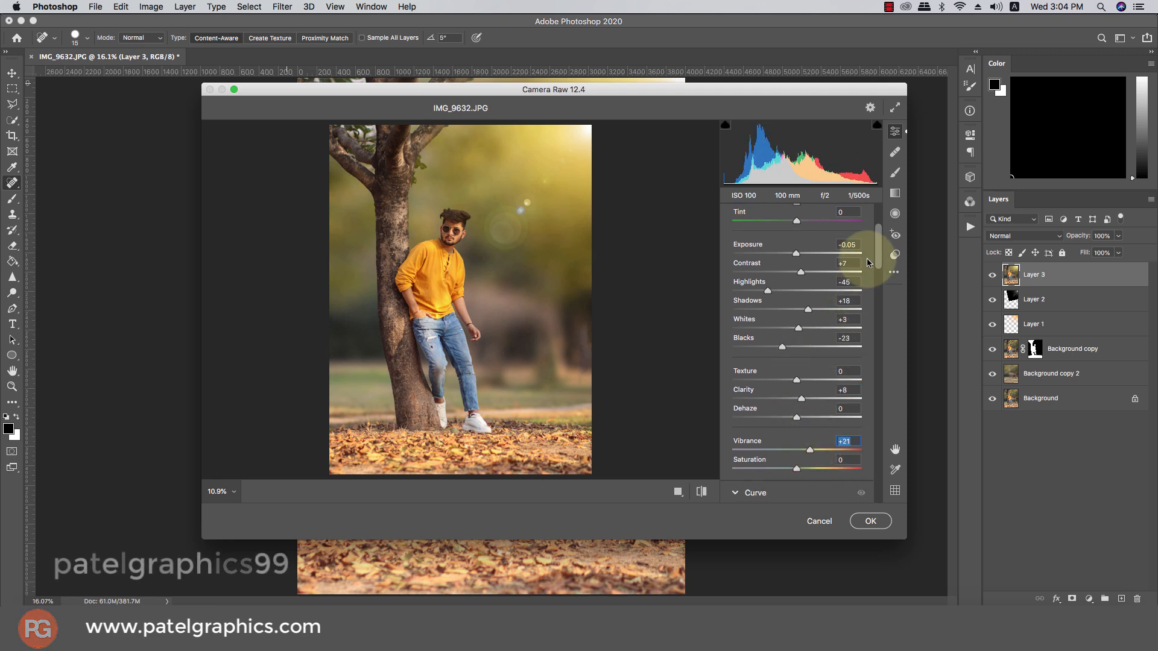
In the HSL Color Mixer, set the Oranges luminance to +27 and hue to -3, and the Yellows hue to -25
drag(878, 250, 878, 344)
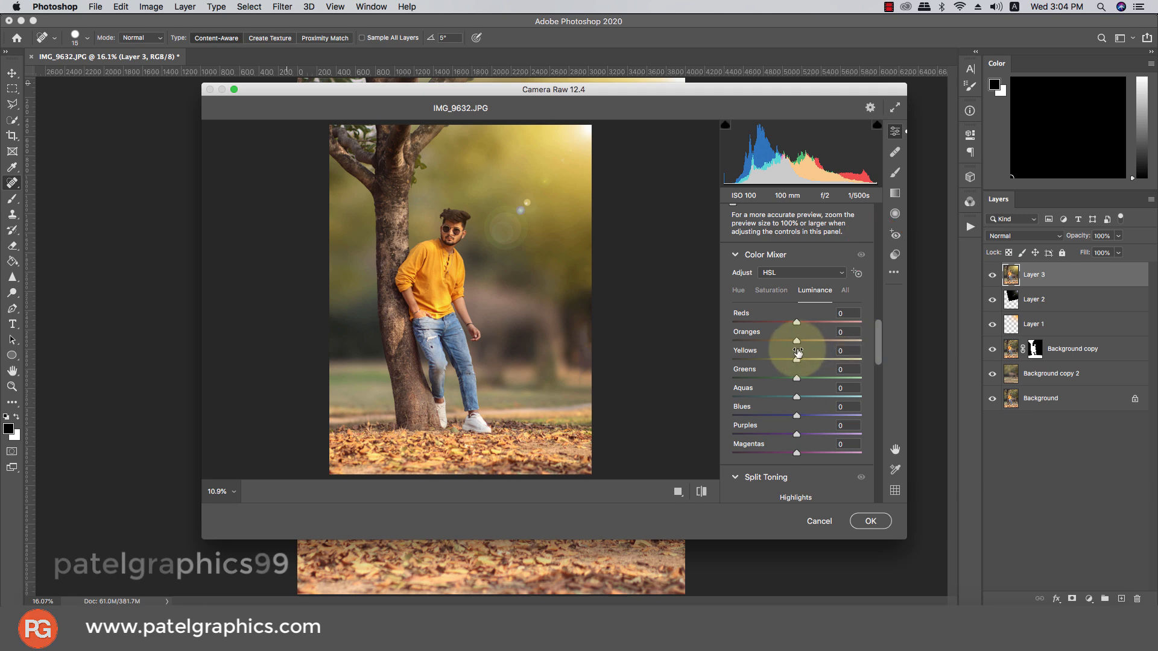
drag(803, 345, 810, 344)
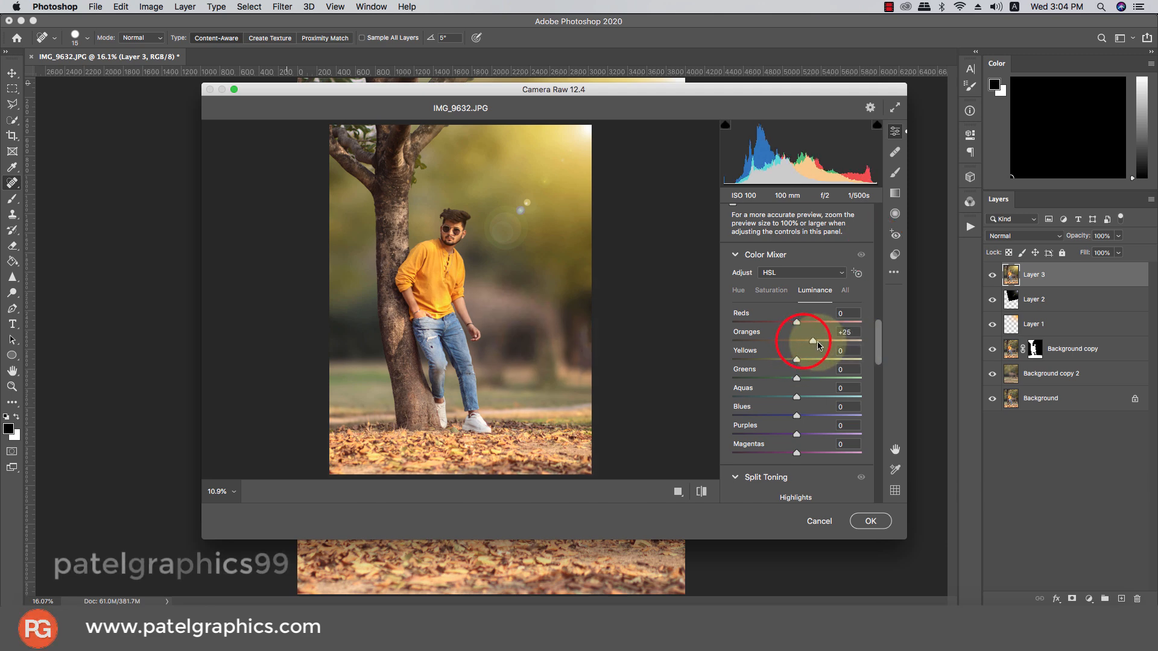
click(737, 291)
mouse_move(798, 345)
mouse_down()
mouse_move(811, 344)
mouse_move(785, 346)
mouse_move(795, 348)
mouse_up()
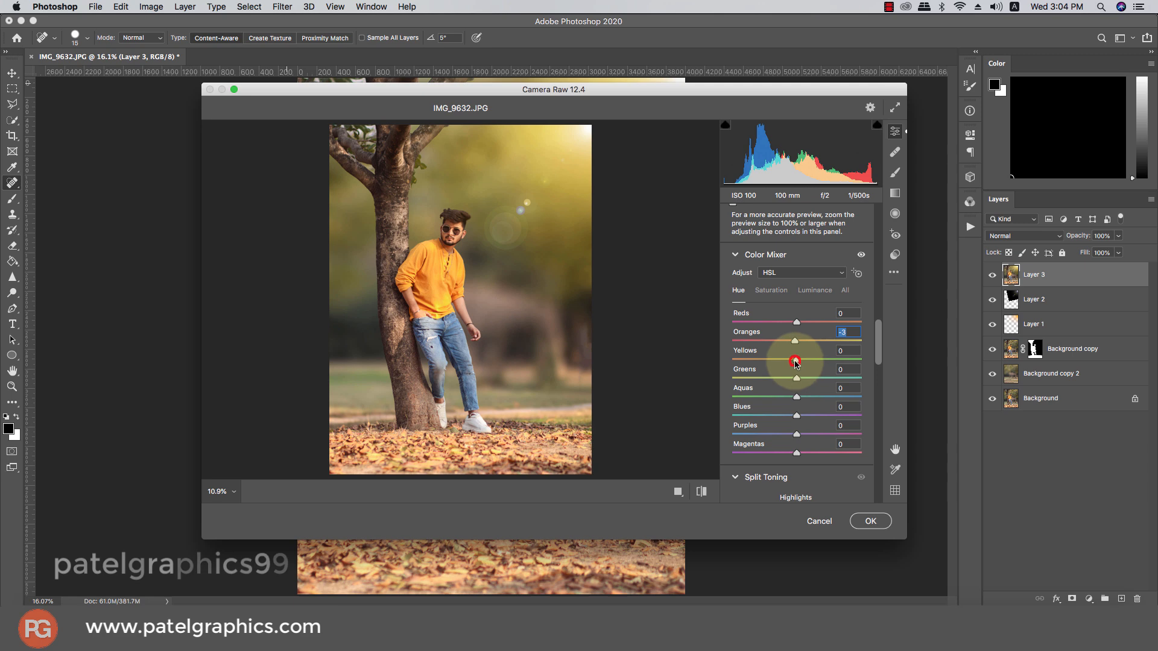
drag(795, 361, 770, 362)
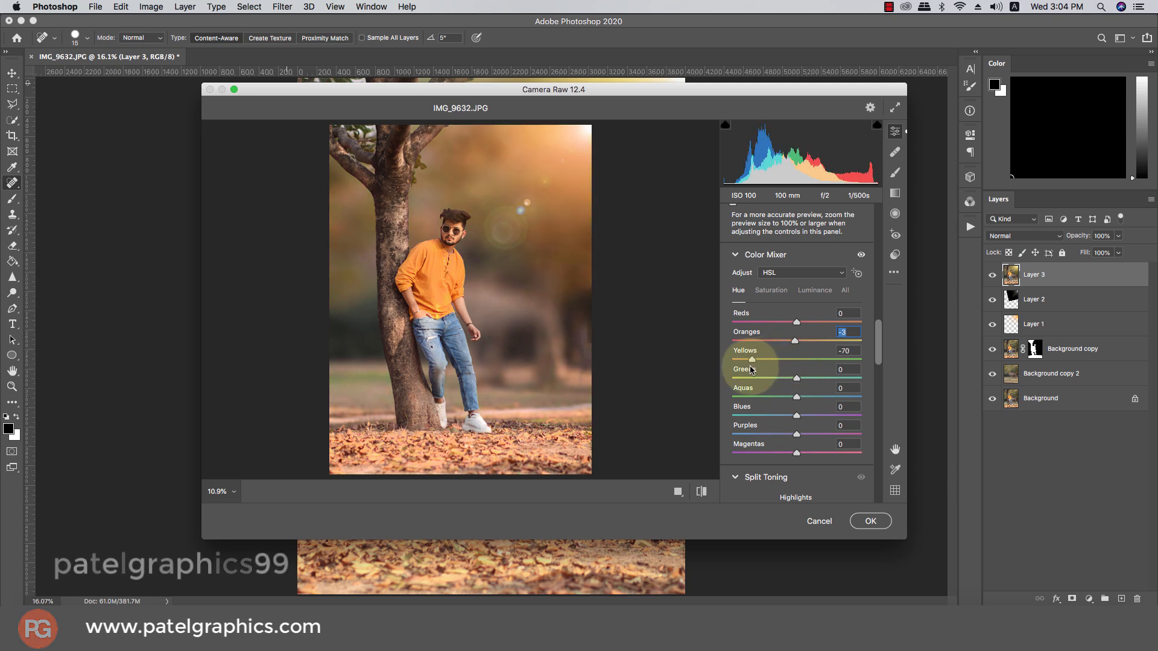
drag(746, 370, 768, 369)
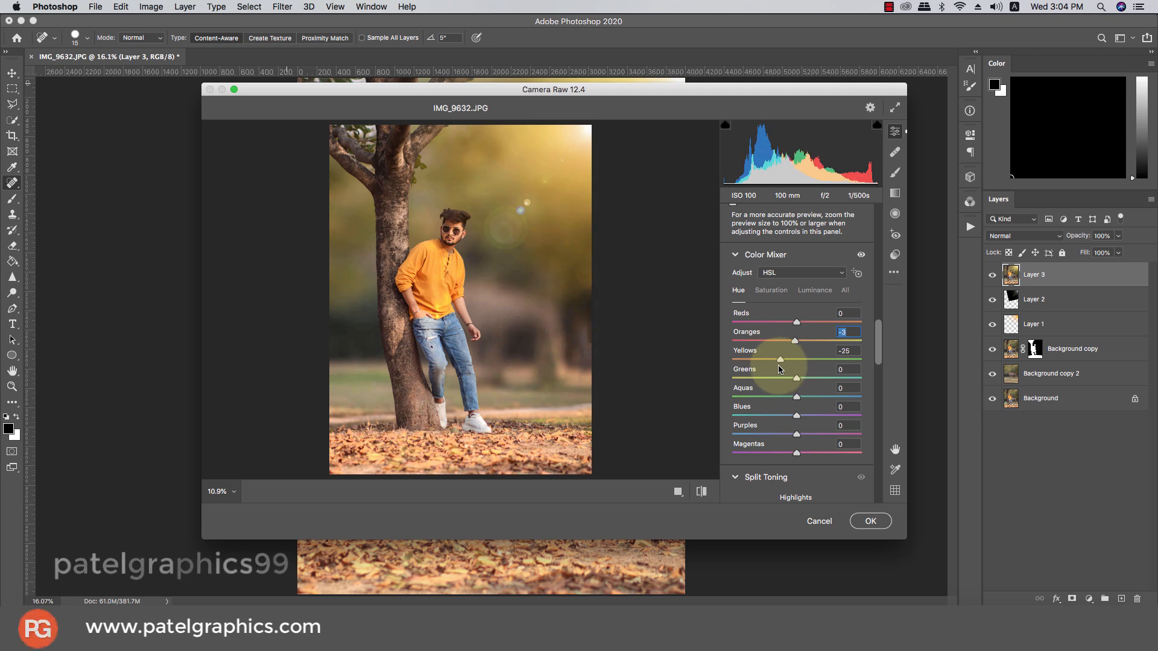
Set both the saturation and the hue of the Greens to -100, and shift the Yellows hue to -34
click(765, 290)
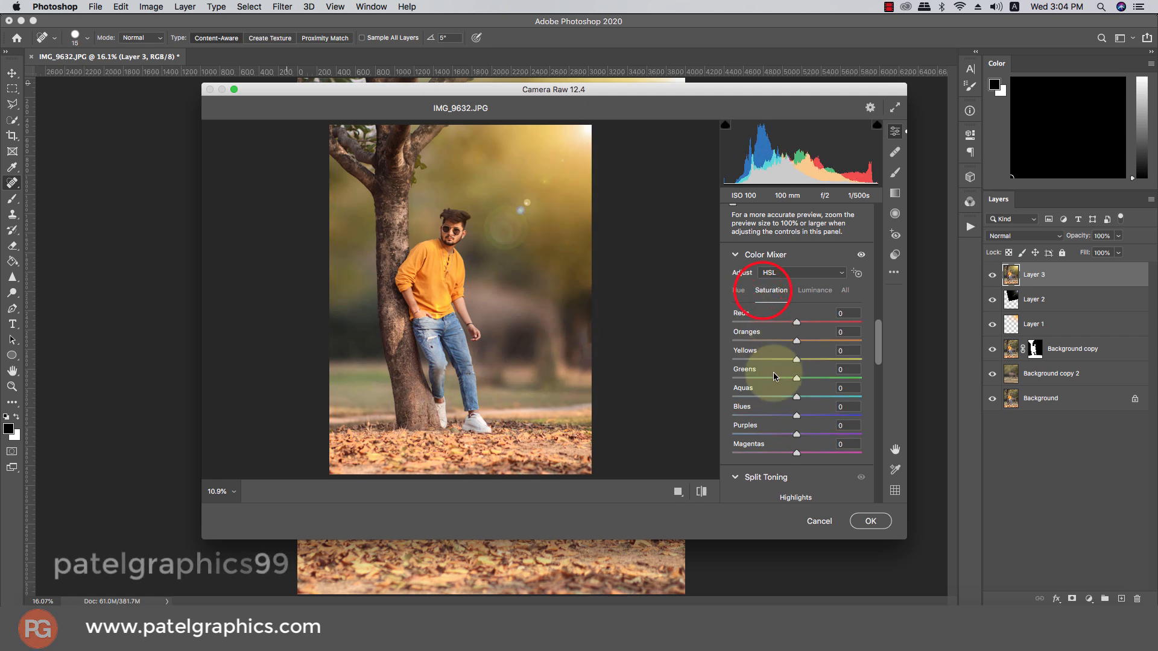
drag(773, 380, 724, 383)
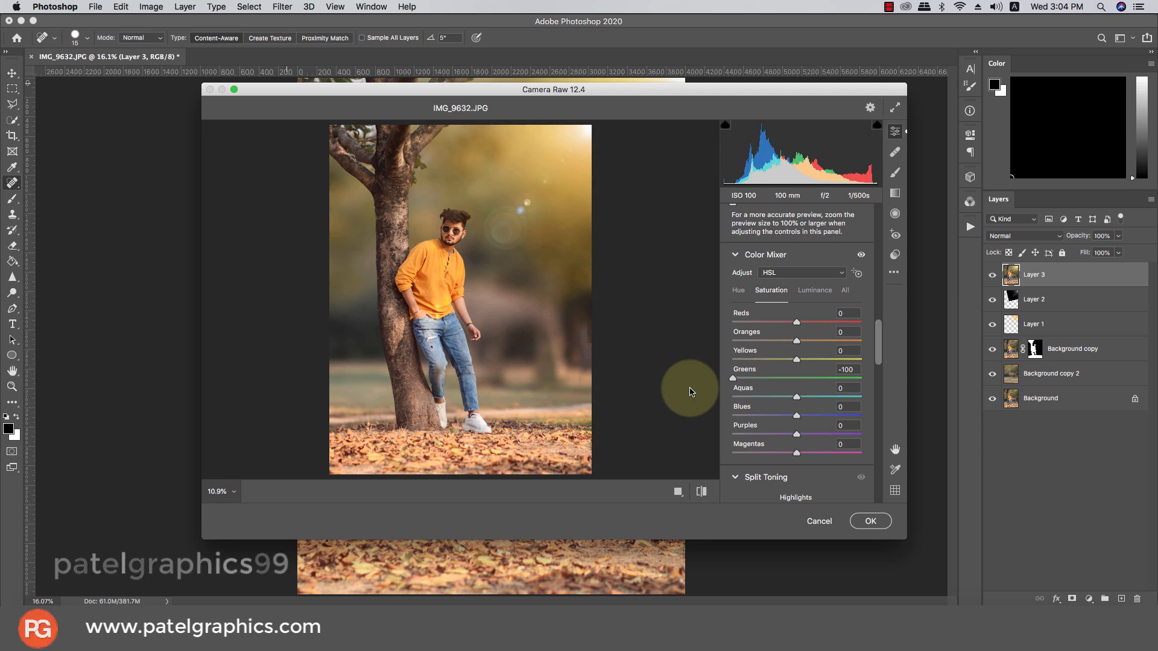
click(807, 291)
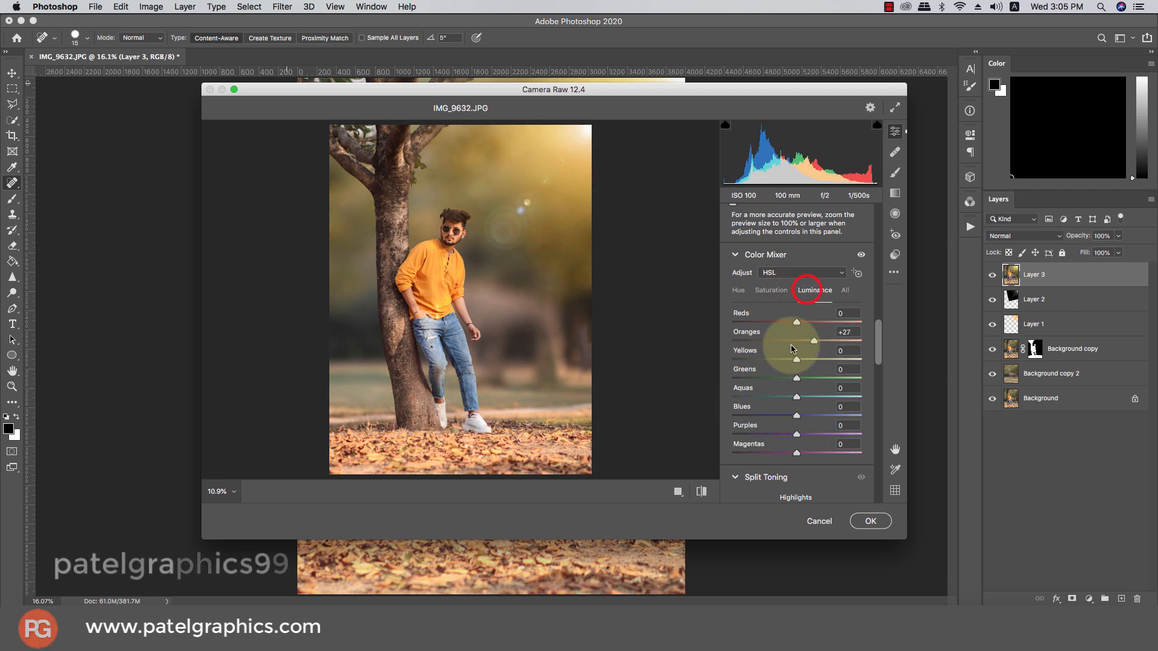
mouse_move(796, 378)
mouse_down()
mouse_move(811, 378)
mouse_move(795, 390)
mouse_up()
click(738, 291)
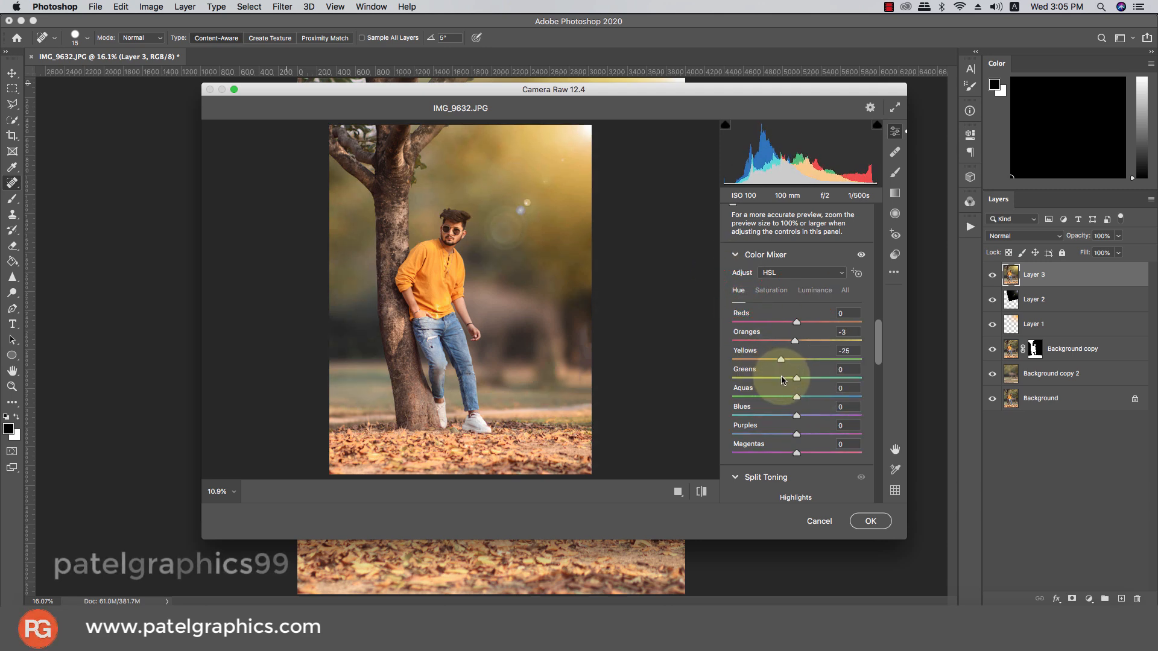
drag(794, 378, 717, 382)
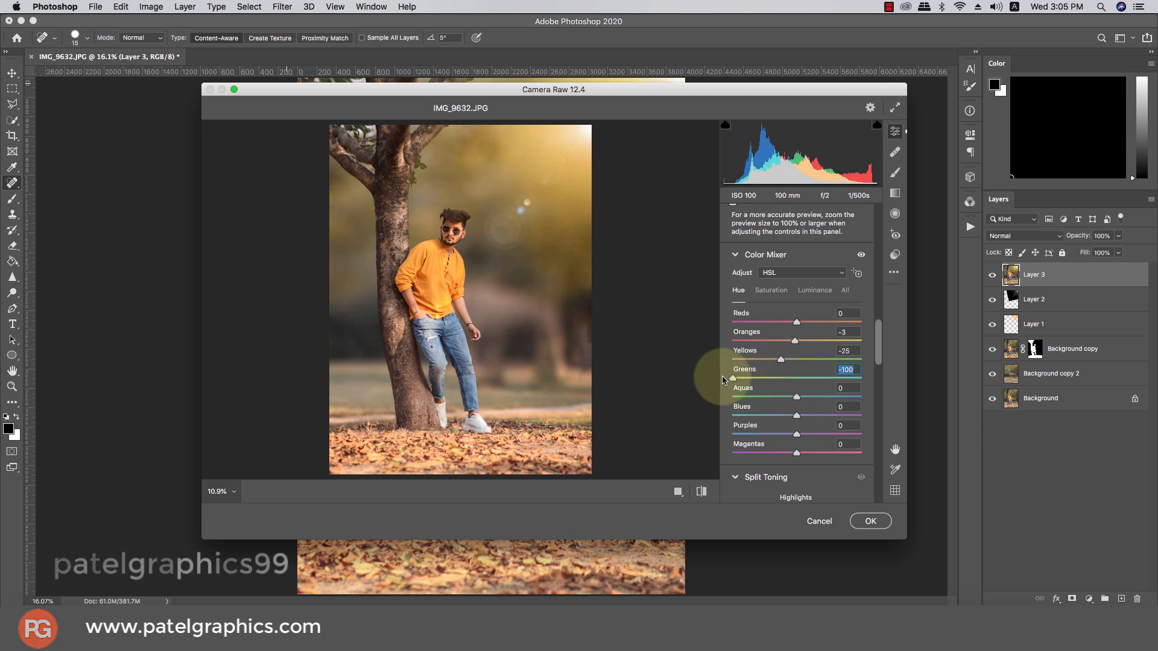
scroll(776, 382, down, 1)
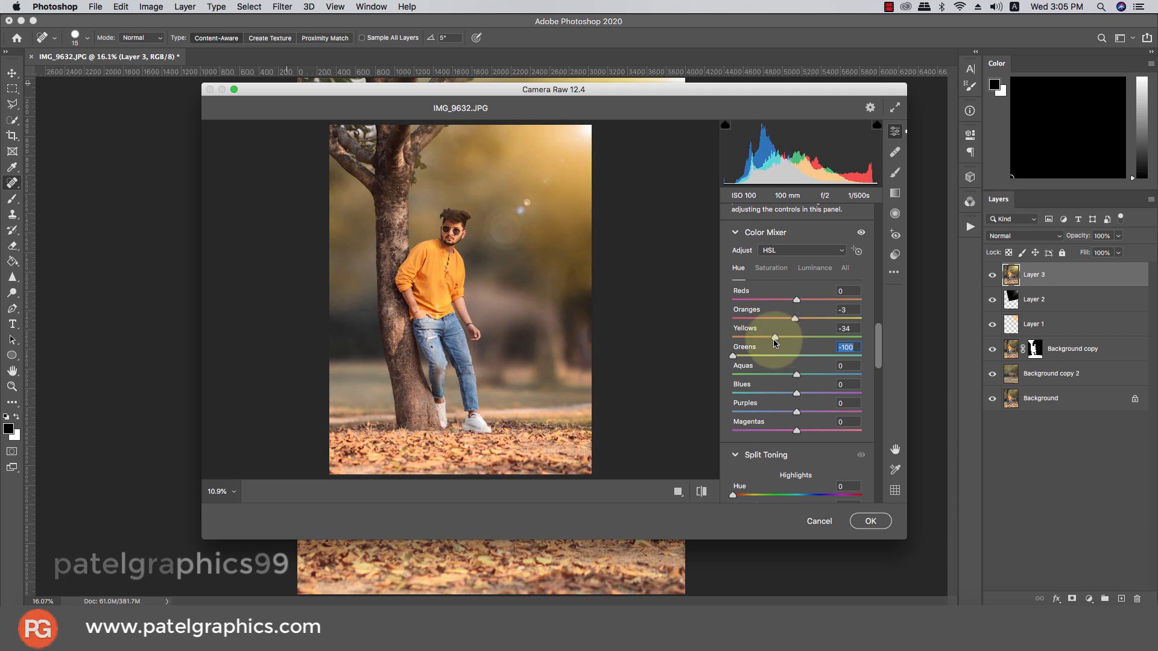
Set the Blue Primary saturation to +12 in the Calibration settings
drag(878, 339, 872, 476)
drag(798, 490, 805, 493)
Try a lens vignetting of -17 and apply the Camera Raw adjustments to the merged layer
drag(789, 219, 800, 227)
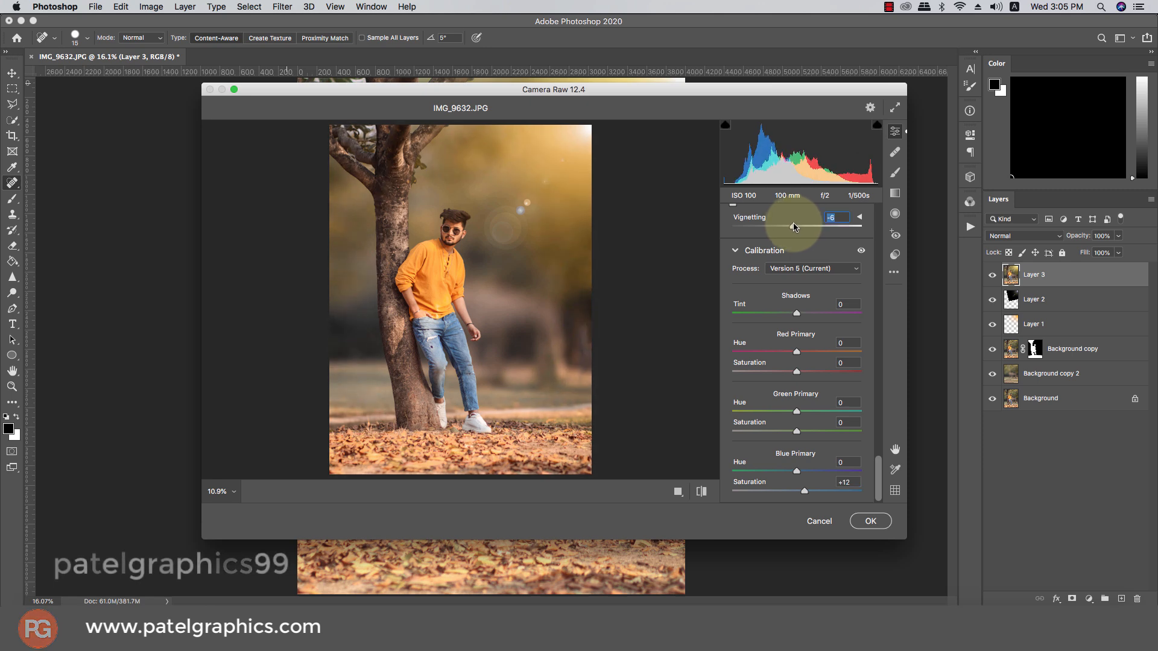
text(0)
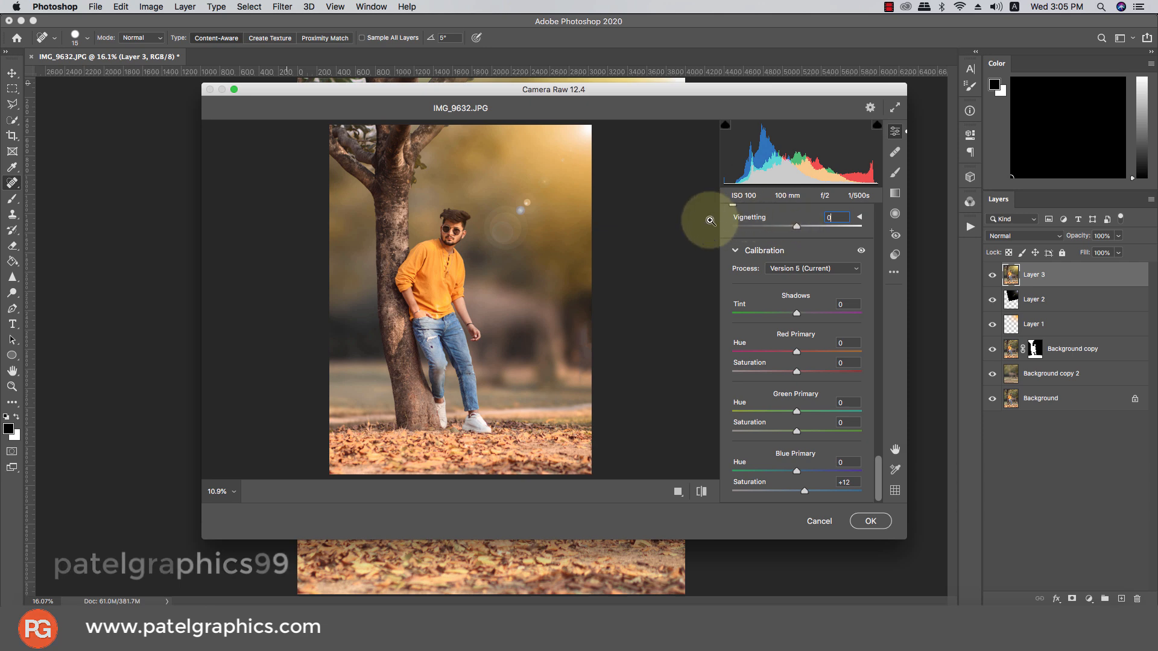
drag(796, 227, 787, 228)
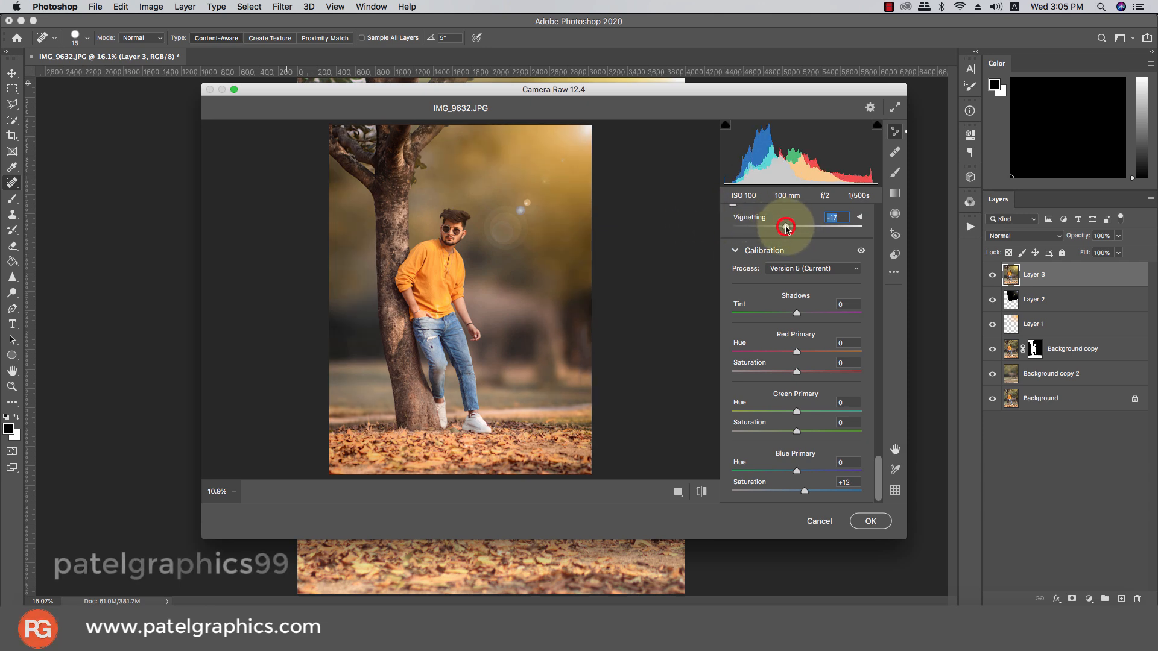
double_click(787, 227)
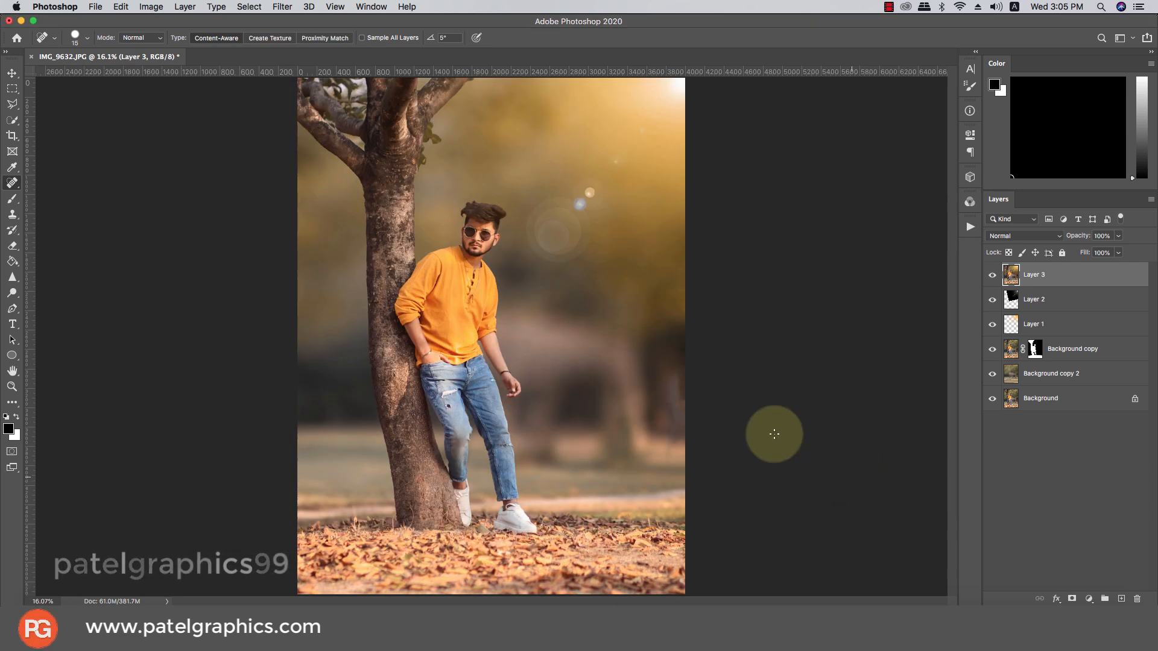
Compare the photo with and without the graded Layer 3 by toggling its visibility
click(992, 276)
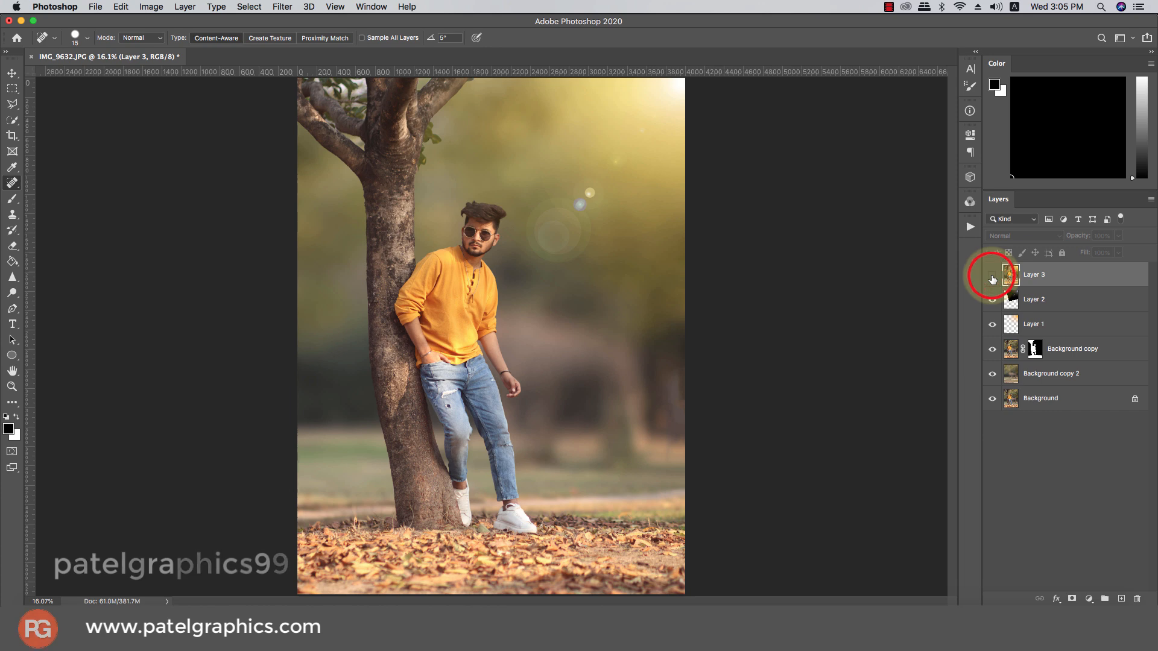
click(992, 276)
click(992, 277)
click(992, 277)
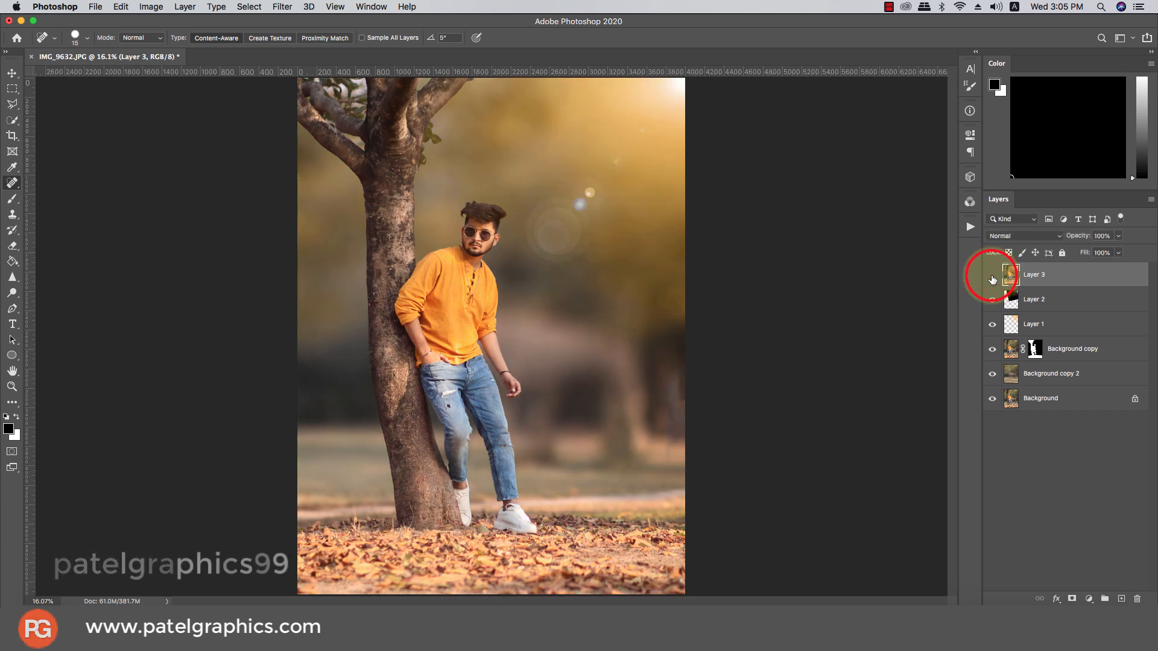
click(992, 279)
click(992, 279)
Duplicate Layer 3 for skin smoothing and prepare the Mixer Brush at a size of 20 px over the man's face
scroll(476, 212, up, 1)
scroll(456, 220, up, 5)
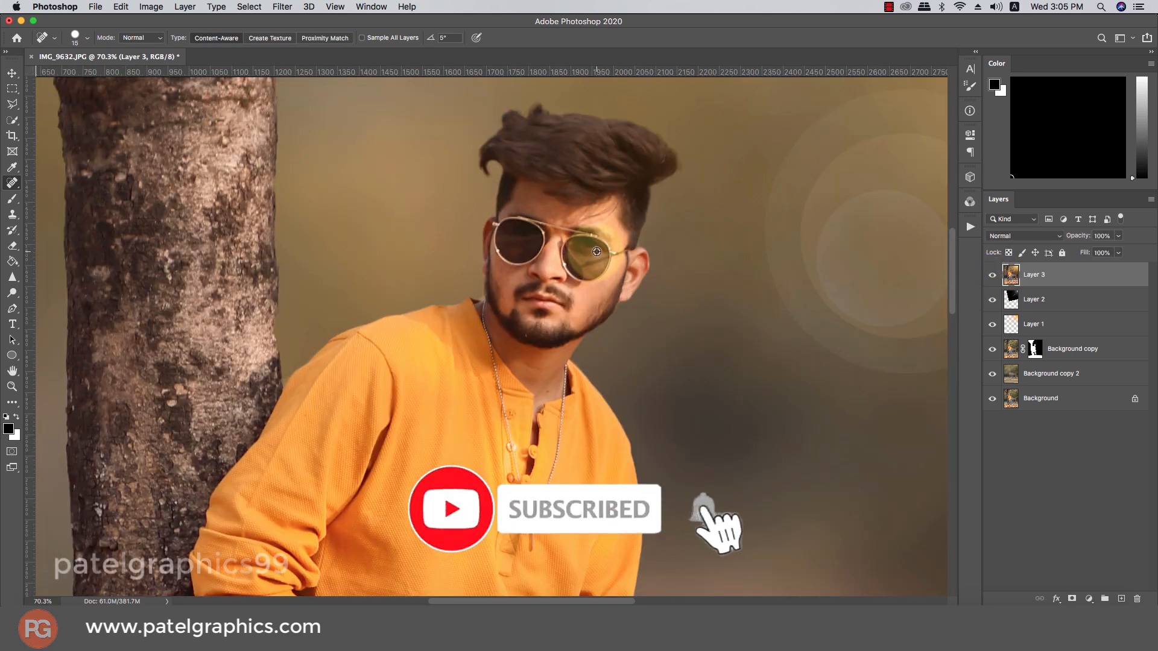
scroll(588, 256, up, 4)
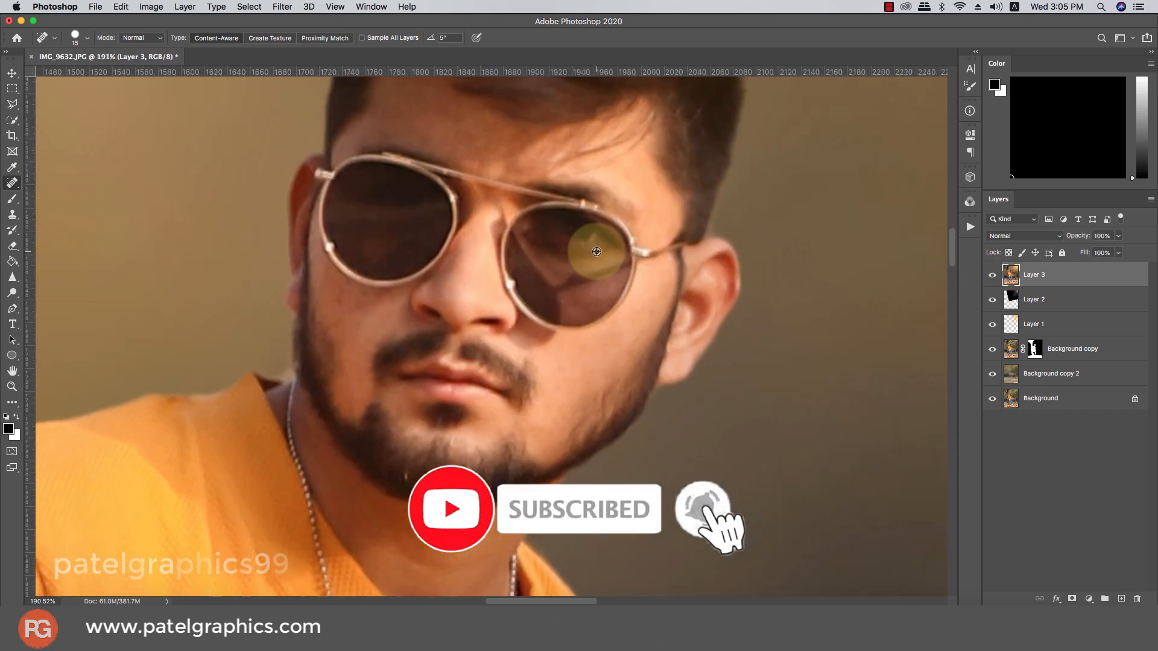
click(12, 199)
click(60, 231)
key(super+j)
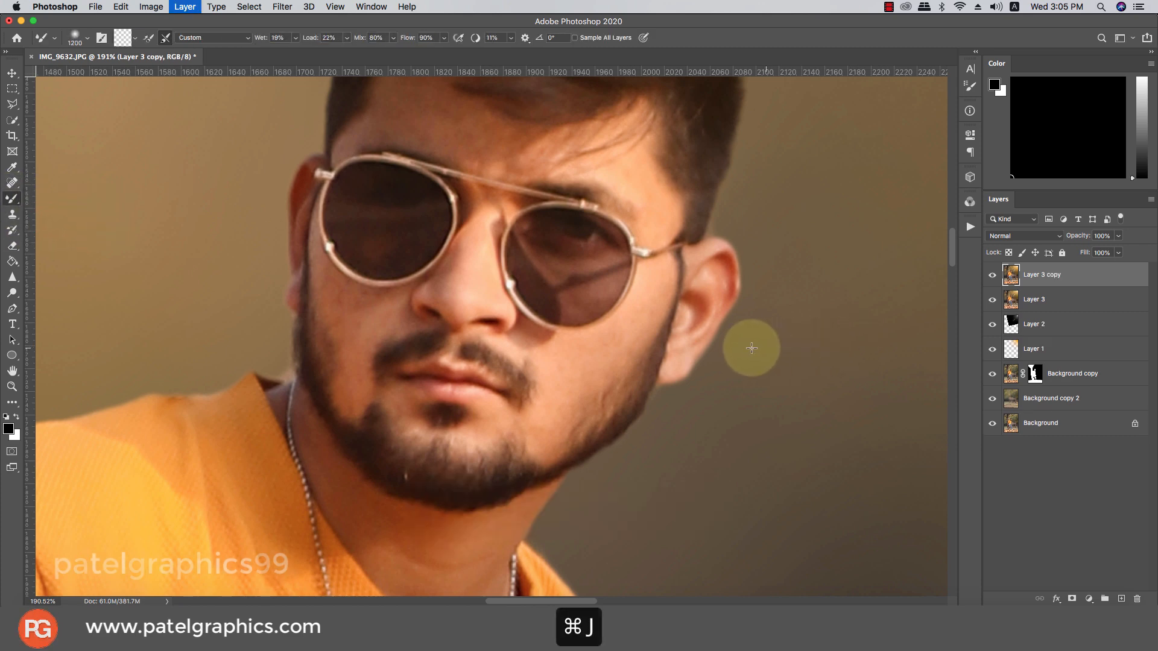
key(bracketleft)
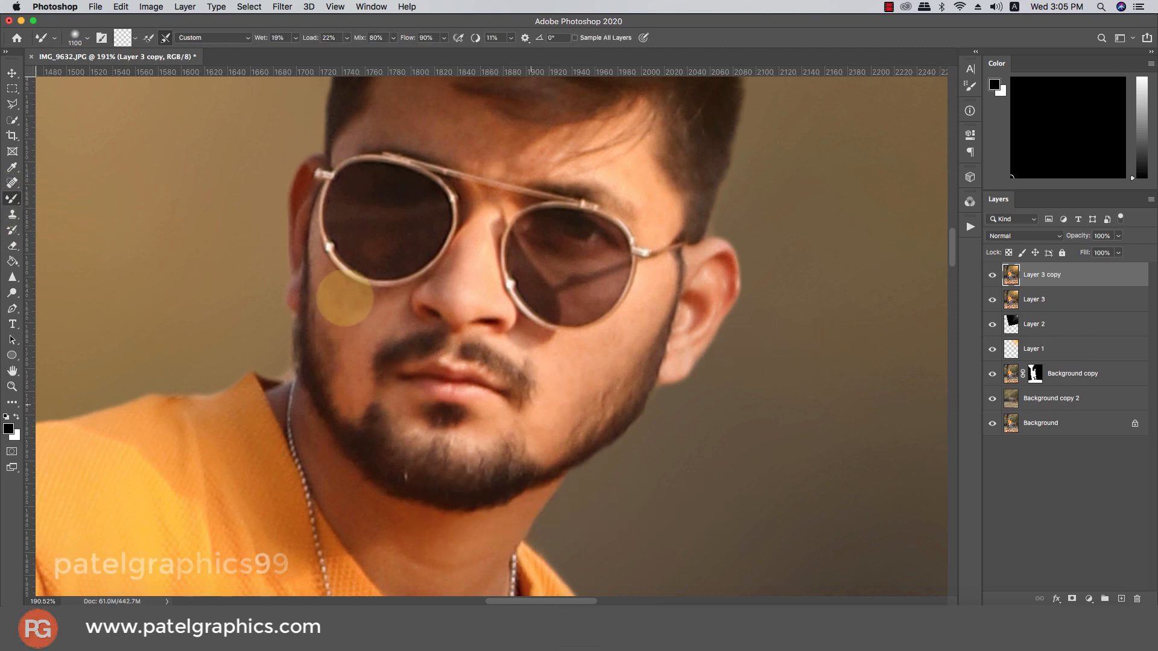
key(bracketleft)
key(bracketleft)
key(bracketleft)
key(bracketleft)
key(bracketleft)
key(bracketleft)
key(bracketleft)
key(bracketleft)
key(bracketleft)
key(bracketleft)
key(bracketleft)
key(bracketleft)
key(bracketleft)
key(bracketleft)
key(bracketleft)
key(bracketleft)
key(bracketleft)
key(bracketleft)
key(bracketleft)
key(bracketleft)
key(bracketleft)
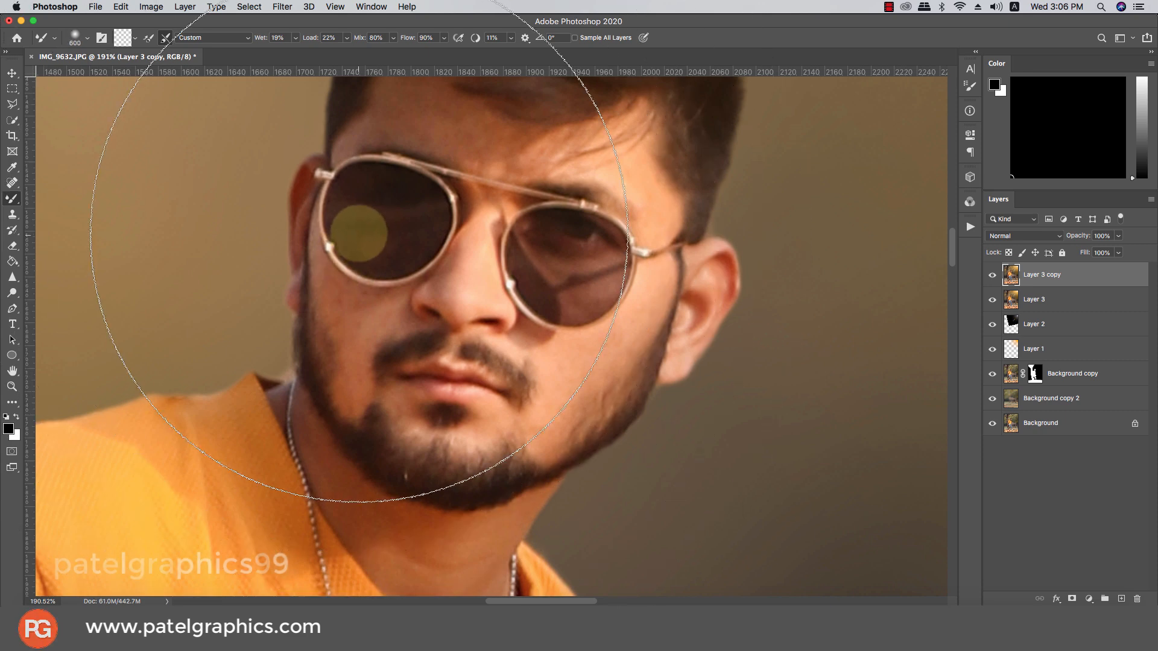
key(bracketleft)
key(bracketleft)
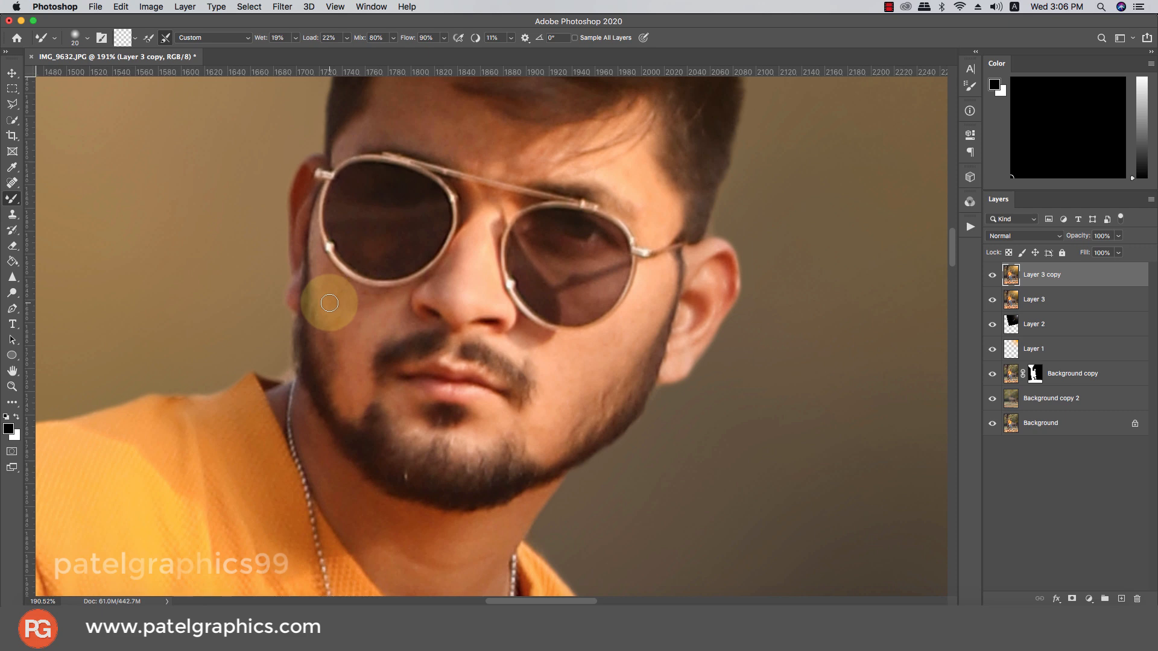
Smooth the skin on the man's nose and on his cheek farther from the visible ear with the Mixer Brush
mouse_move(336, 306)
mouse_down()
mouse_move(327, 268)
mouse_move(342, 293)
mouse_move(368, 295)
mouse_move(341, 292)
mouse_move(361, 325)
mouse_up()
mouse_move(365, 328)
mouse_down()
mouse_move(398, 307)
mouse_move(379, 329)
mouse_up()
mouse_move(368, 328)
mouse_down()
mouse_move(374, 354)
mouse_move(356, 393)
mouse_up()
drag(354, 371, 357, 386)
drag(460, 295, 470, 262)
mouse_move(469, 265)
mouse_down()
mouse_move(478, 237)
mouse_move(477, 272)
mouse_up()
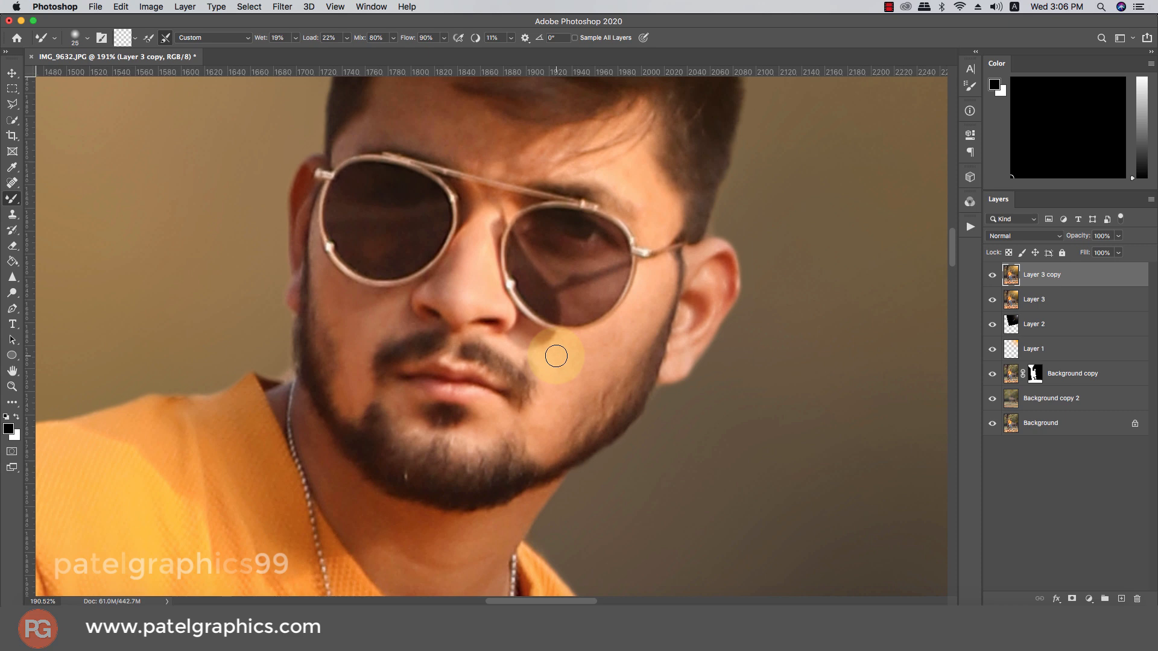
Smooth the cheek nearer the visible ear and the forehead with the Mixer Brush at 25 to 30 px, and touch up the opposite cheek
drag(556, 375, 545, 433)
key(])
mouse_move(575, 356)
mouse_down()
mouse_move(609, 349)
mouse_move(639, 320)
mouse_move(600, 338)
mouse_move(615, 335)
mouse_up()
key([)
mouse_move(453, 129)
mouse_down()
mouse_move(414, 134)
mouse_move(641, 168)
mouse_move(619, 176)
mouse_move(647, 192)
mouse_up()
mouse_move(648, 192)
mouse_down()
mouse_move(662, 216)
mouse_move(651, 203)
mouse_up()
scroll(610, 211, down, 10)
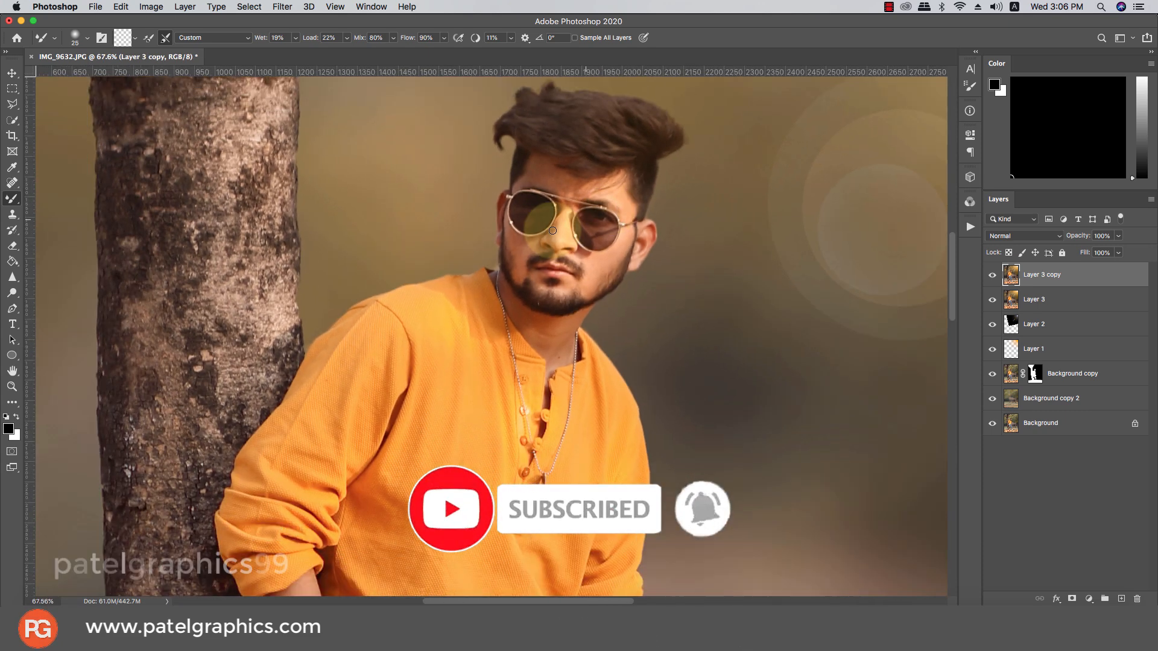
drag(519, 247, 508, 240)
Add a Color Lookup adjustment layer above Layer 3 copy
scroll(565, 267, down, 2)
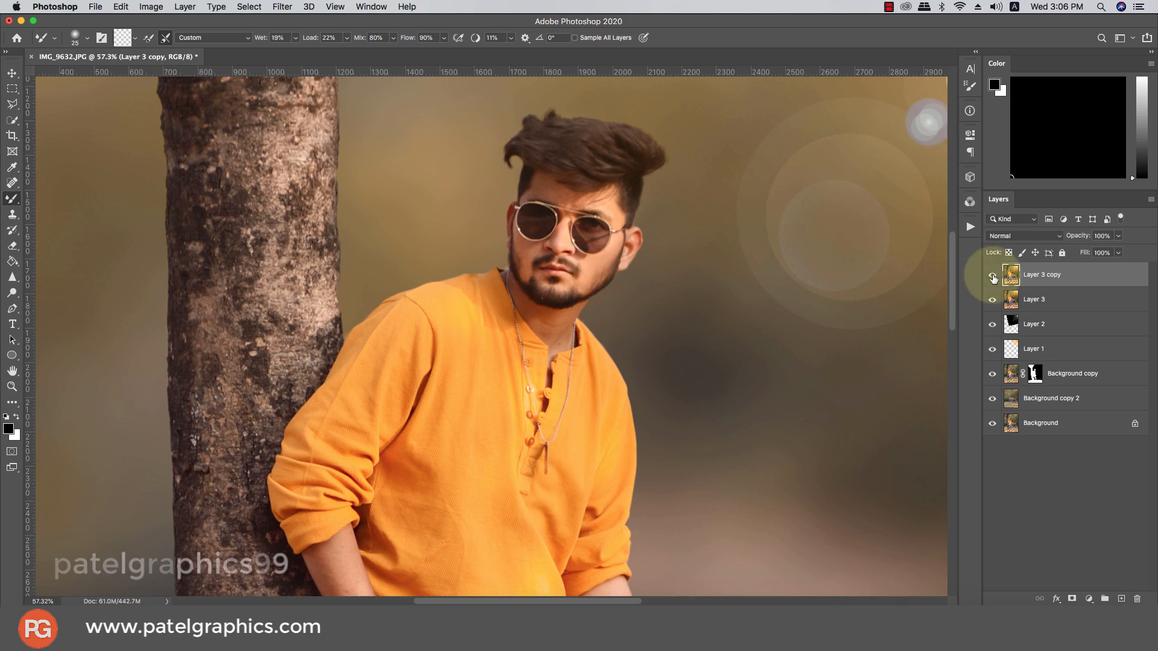
scroll(675, 247, down, 7)
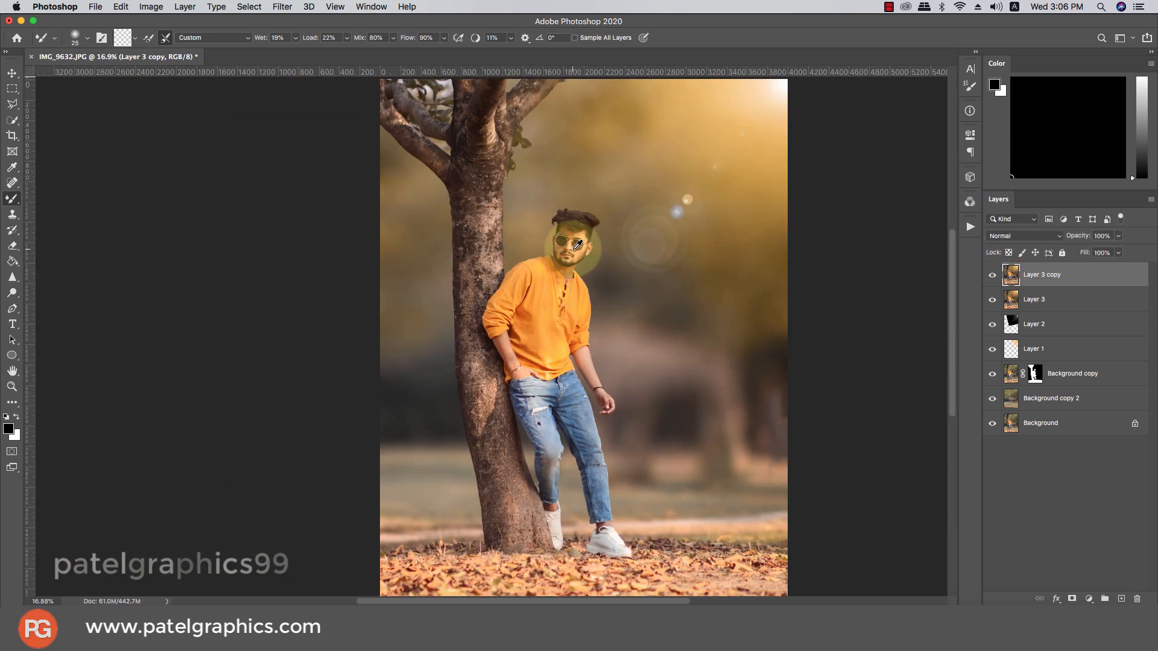
scroll(439, 356, up, 4)
scroll(438, 356, down, 3)
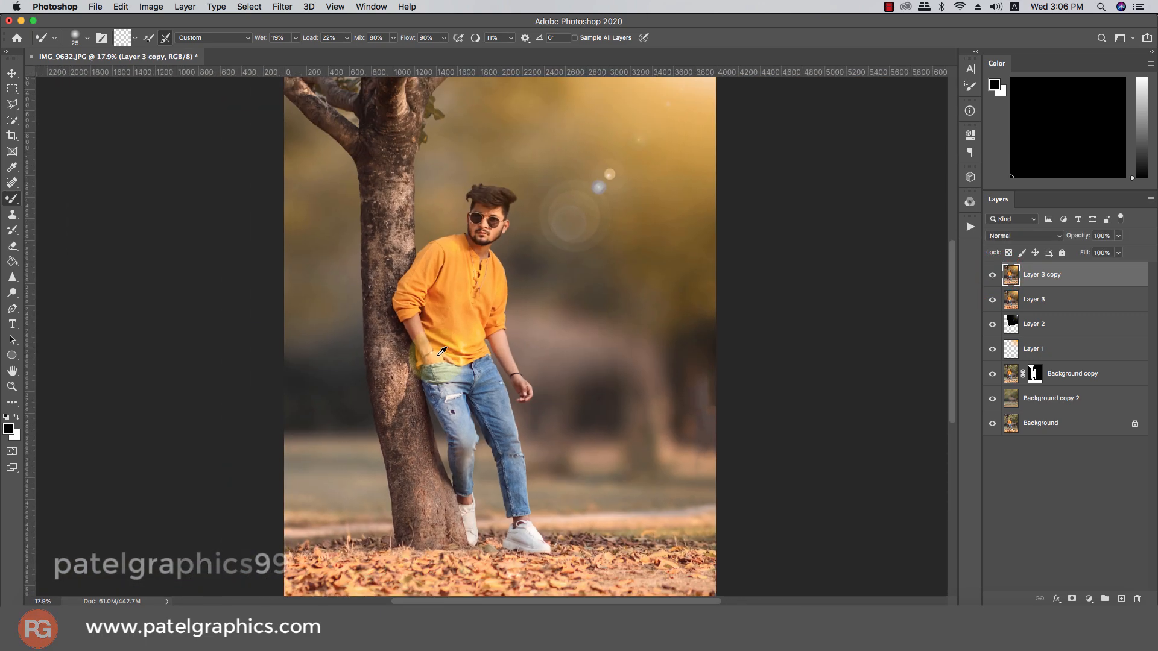
click(1089, 599)
click(1088, 519)
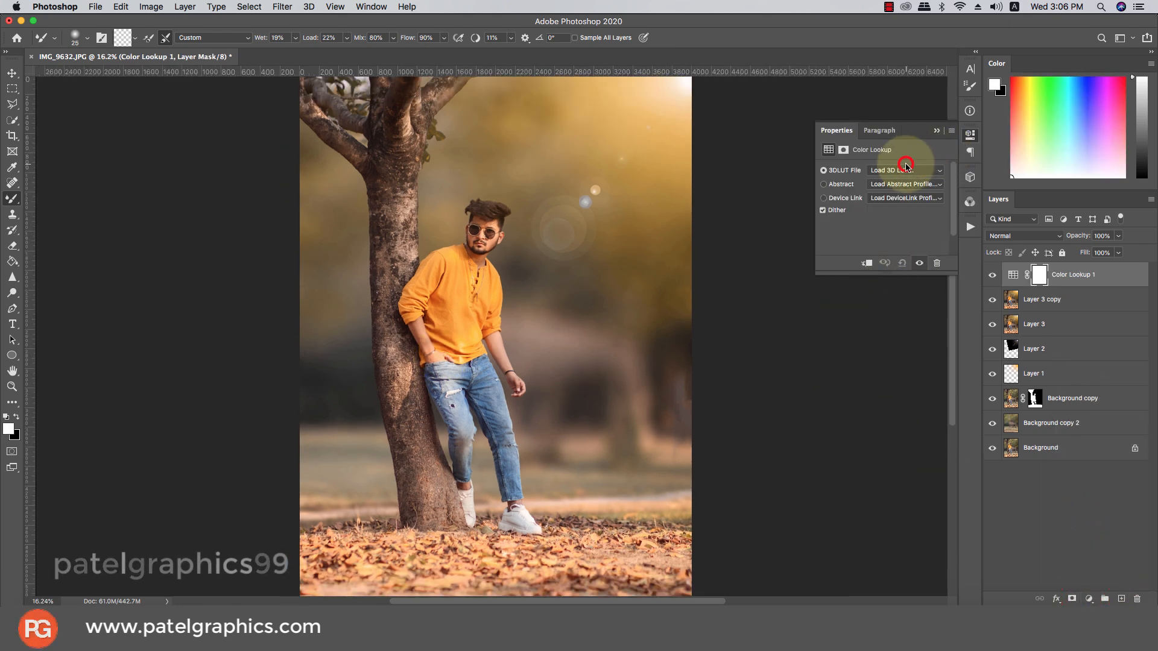
Try the 2Strip.look, 3Strip.look, Bleach Bypass.look and Candlelight.CUBE 3D LUTs on the Color Lookup adjustment
click(903, 170)
click(878, 203)
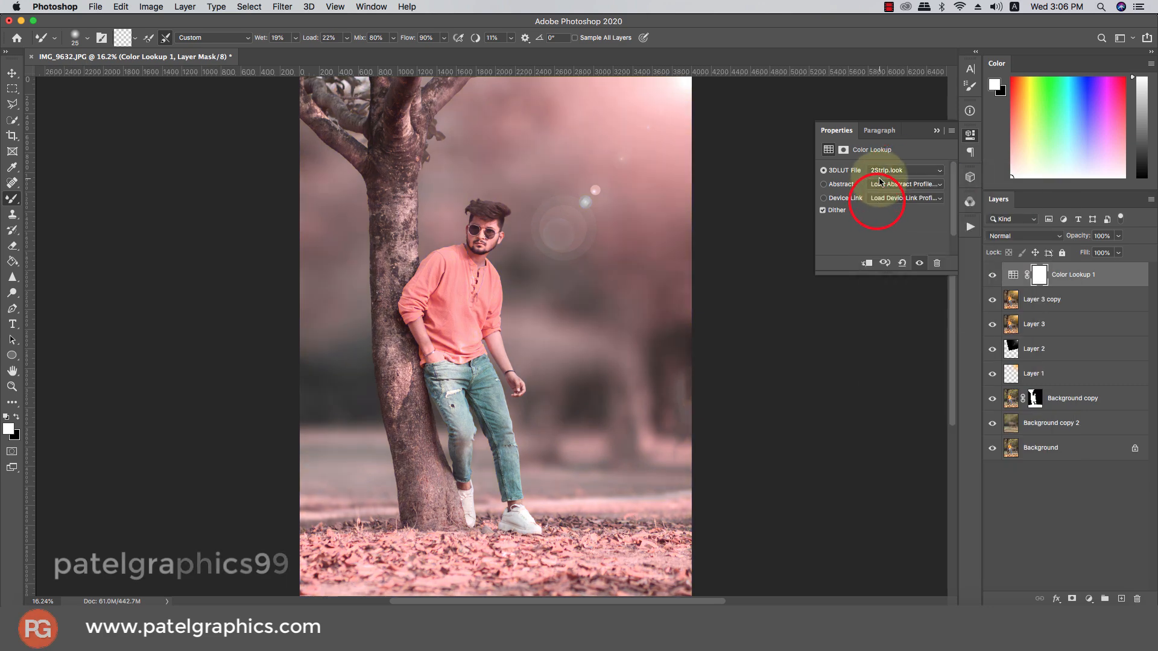
click(881, 170)
click(882, 184)
click(881, 172)
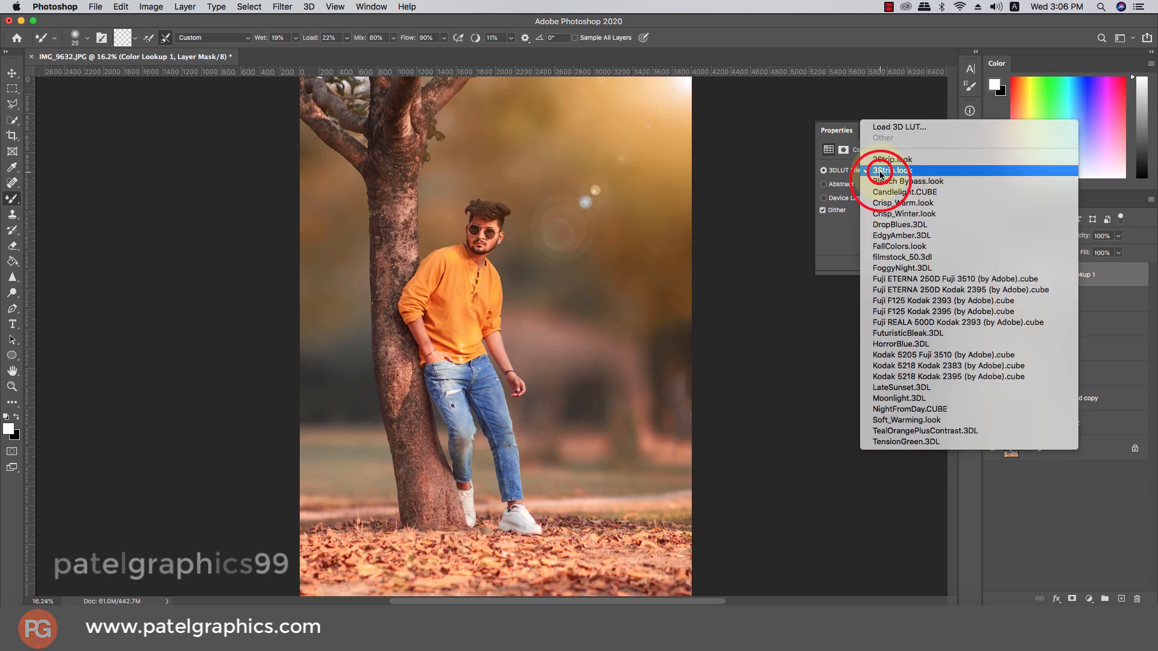
click(882, 174)
click(882, 173)
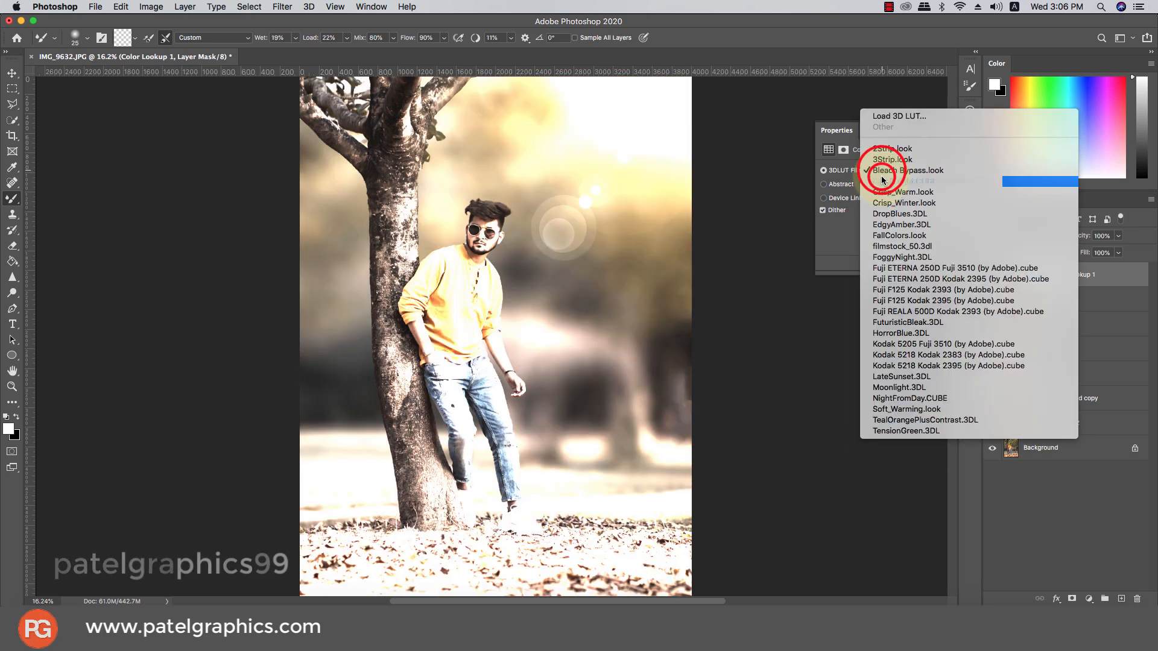
click(882, 181)
Try the Crisp_Warm.look and Crisp_Winter.look LUTs, and compare the photo with the Color Lookup layer hidden and shown
click(883, 175)
click(884, 181)
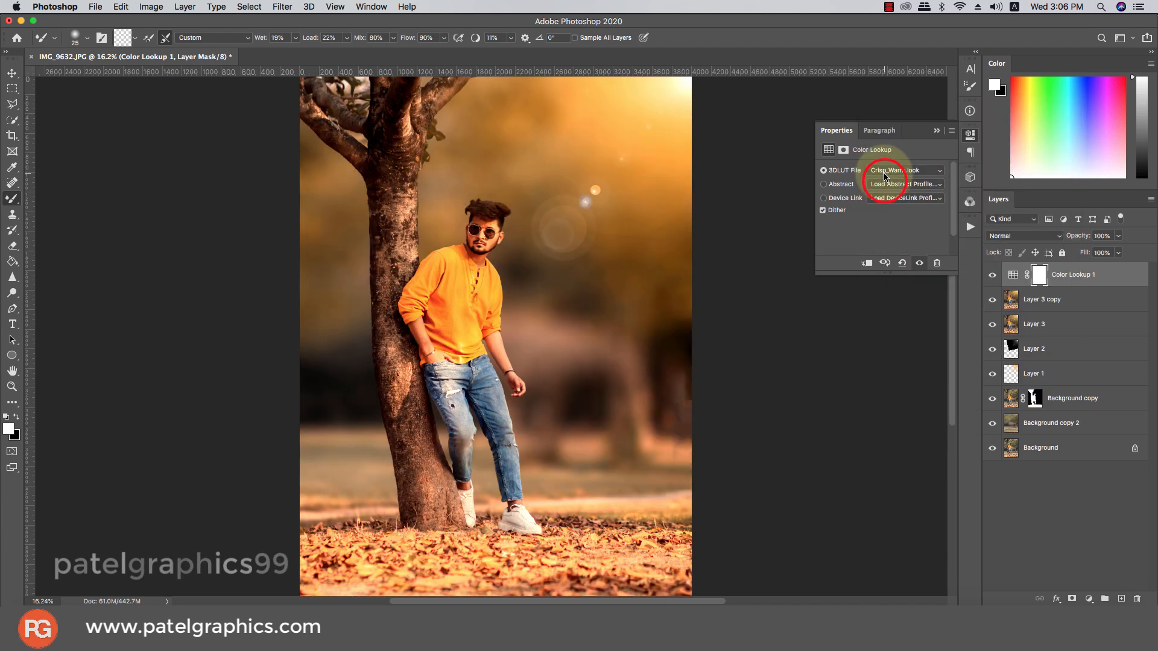
click(886, 174)
click(888, 182)
click(887, 174)
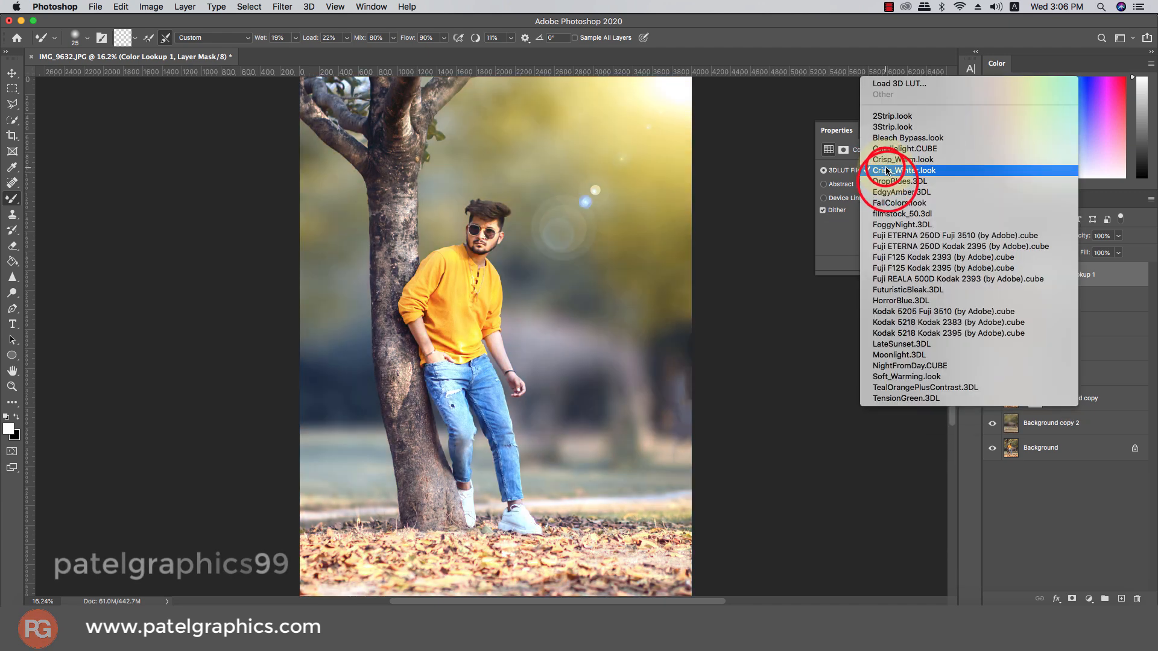
click(887, 171)
click(994, 276)
click(994, 276)
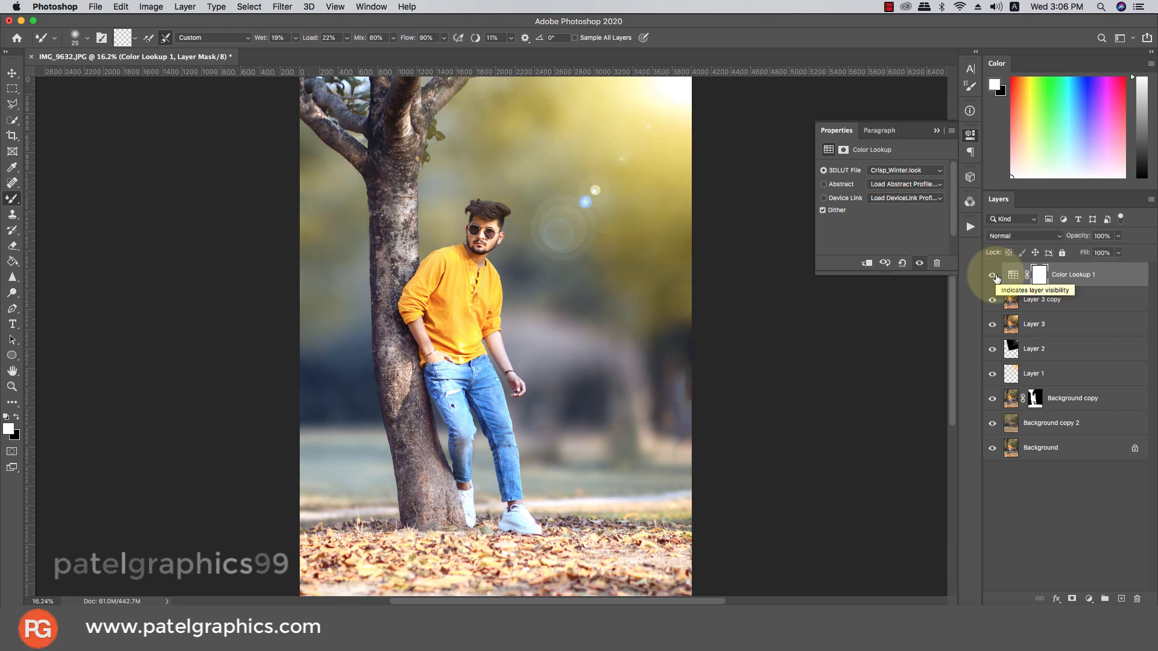
click(994, 276)
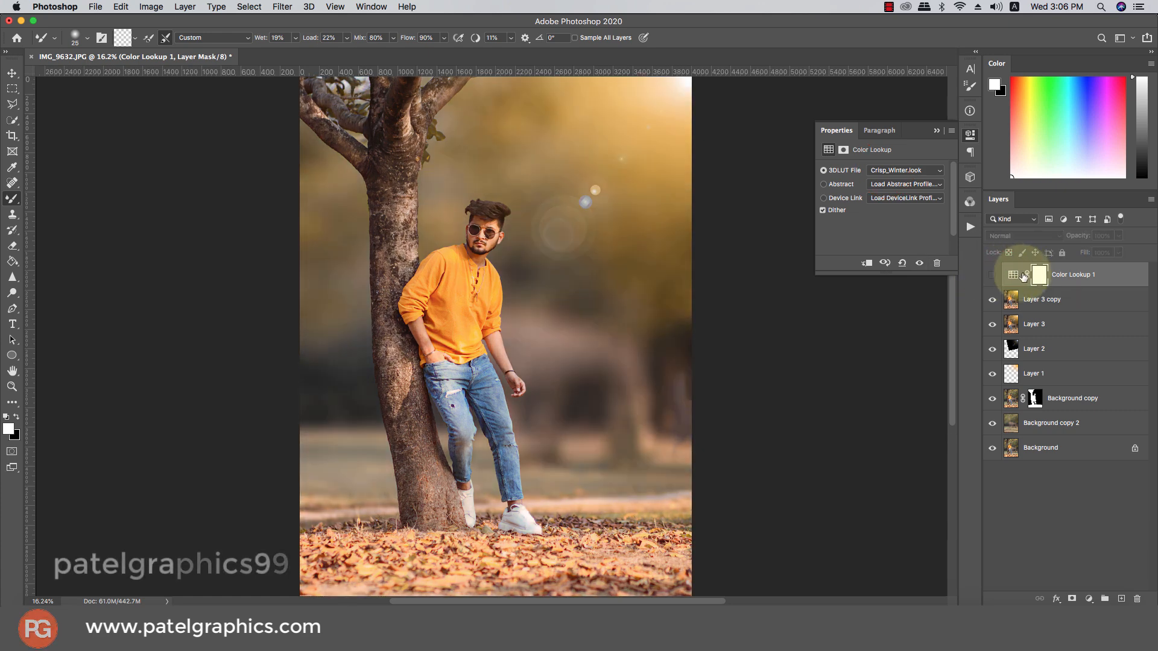
click(992, 276)
Try the DropBlues.3DL, EdgyAmber.3DL and FallColors.look LUTs on the Color Lookup adjustment
click(871, 172)
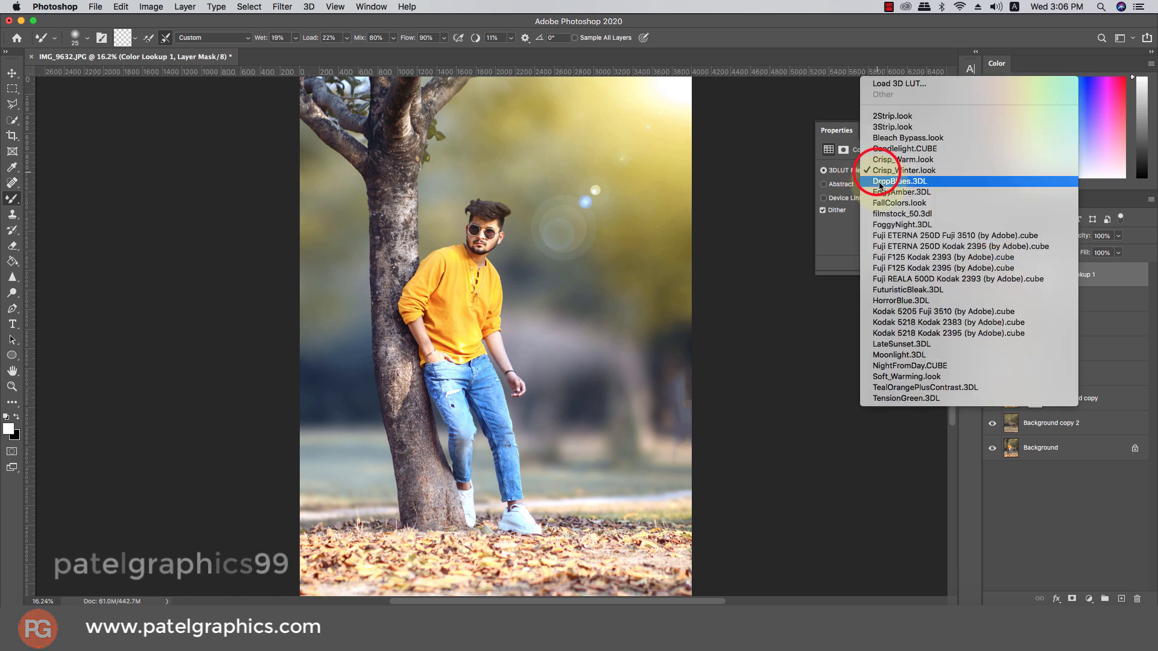
click(884, 181)
click(880, 177)
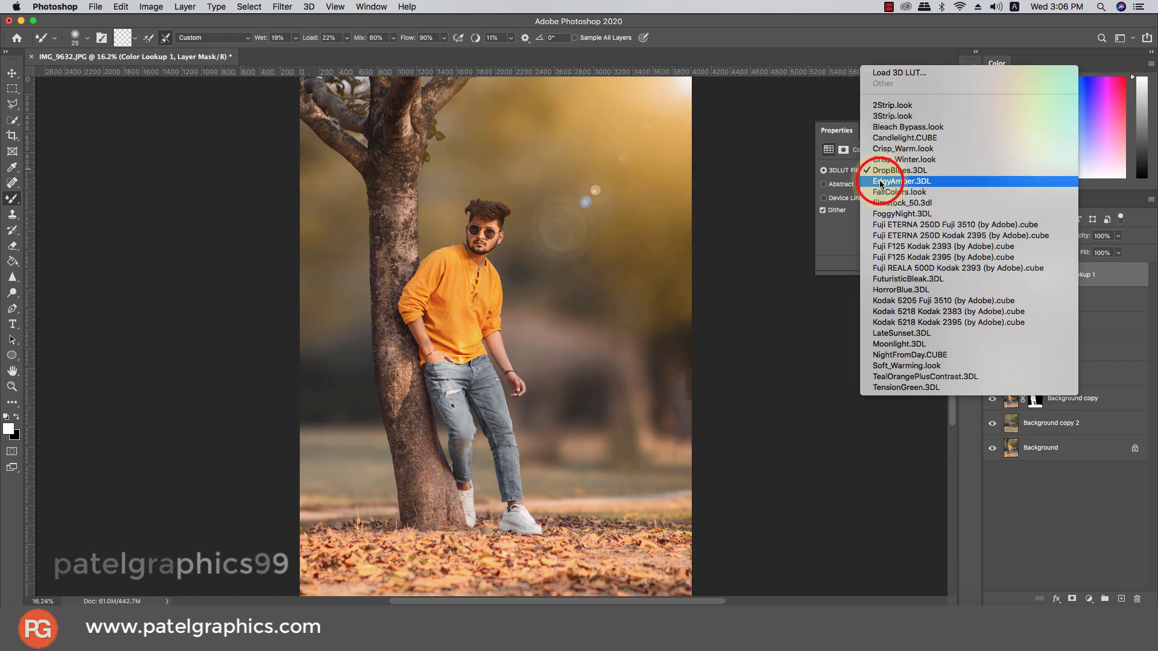
click(881, 184)
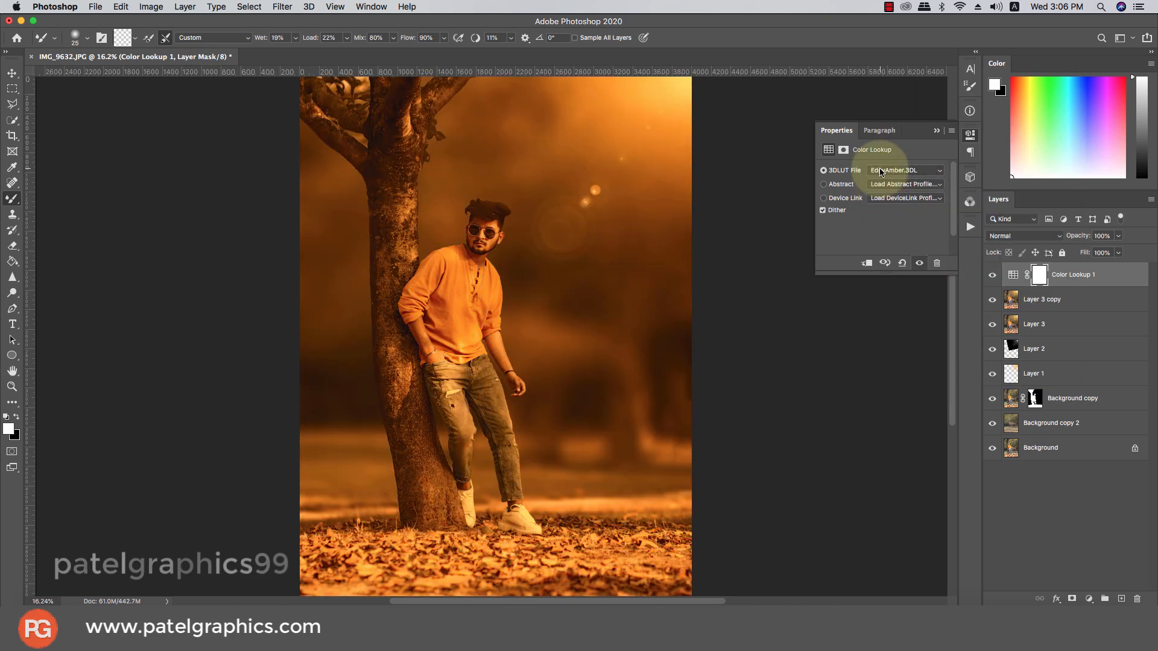
click(880, 172)
click(881, 182)
Try the filmstock_50.3dl, FoggyNight.3DL and Fuji ETERNA 250D Fuji 3510 LUTs on the Color Lookup adjustment
click(881, 173)
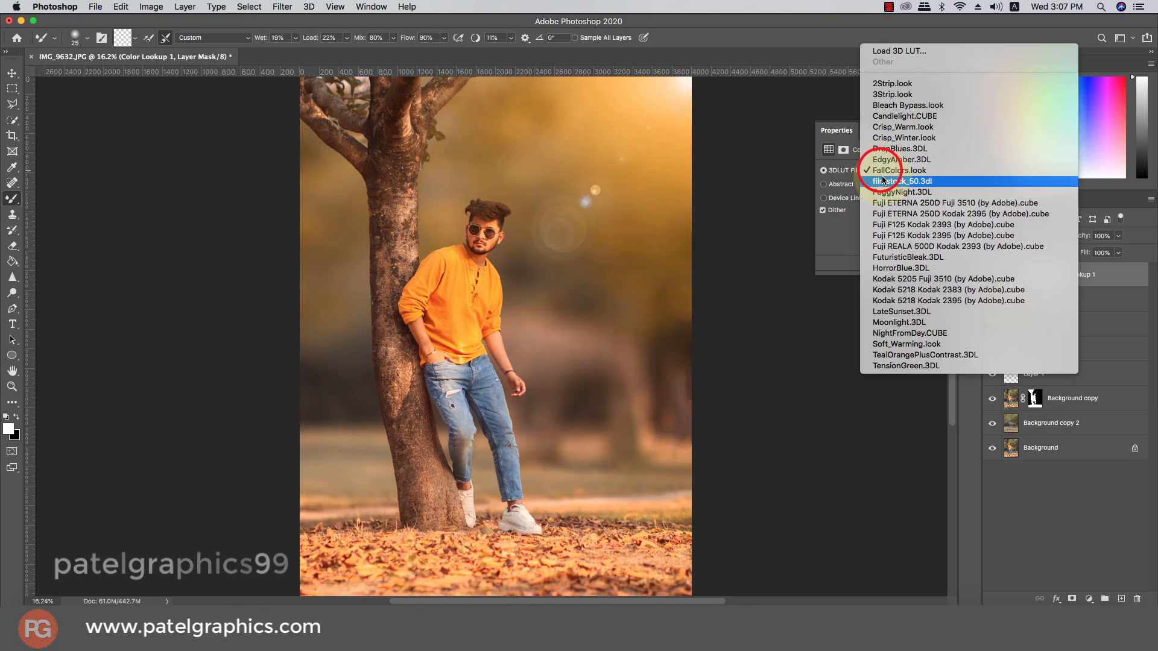
click(882, 181)
click(882, 177)
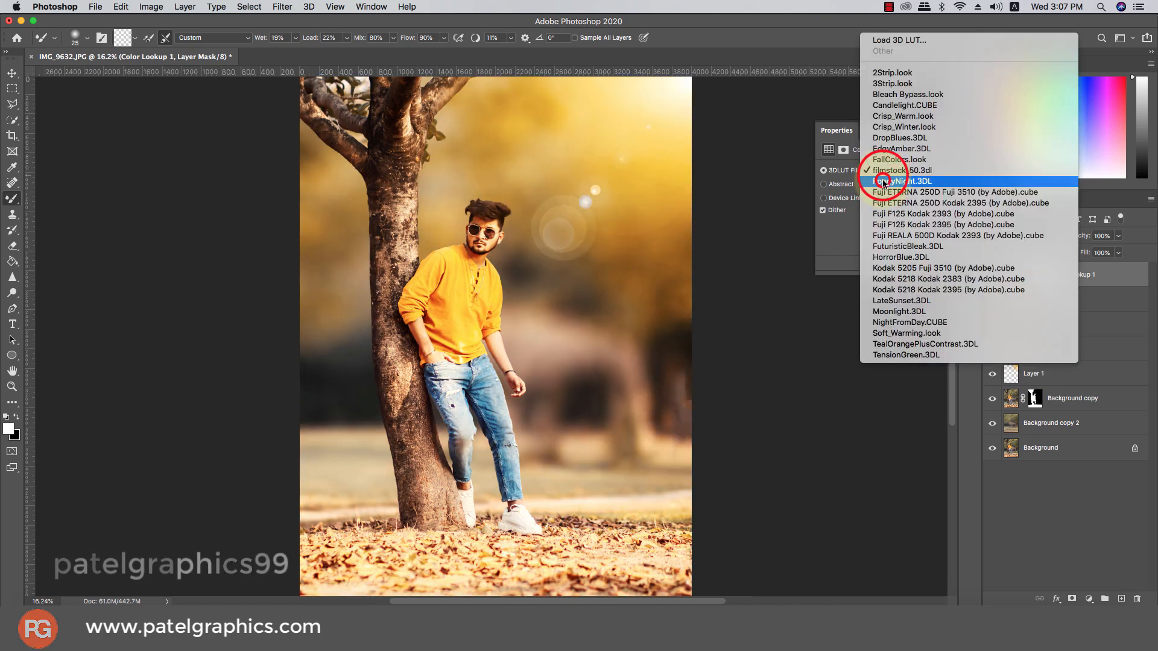
click(883, 181)
click(881, 175)
click(883, 186)
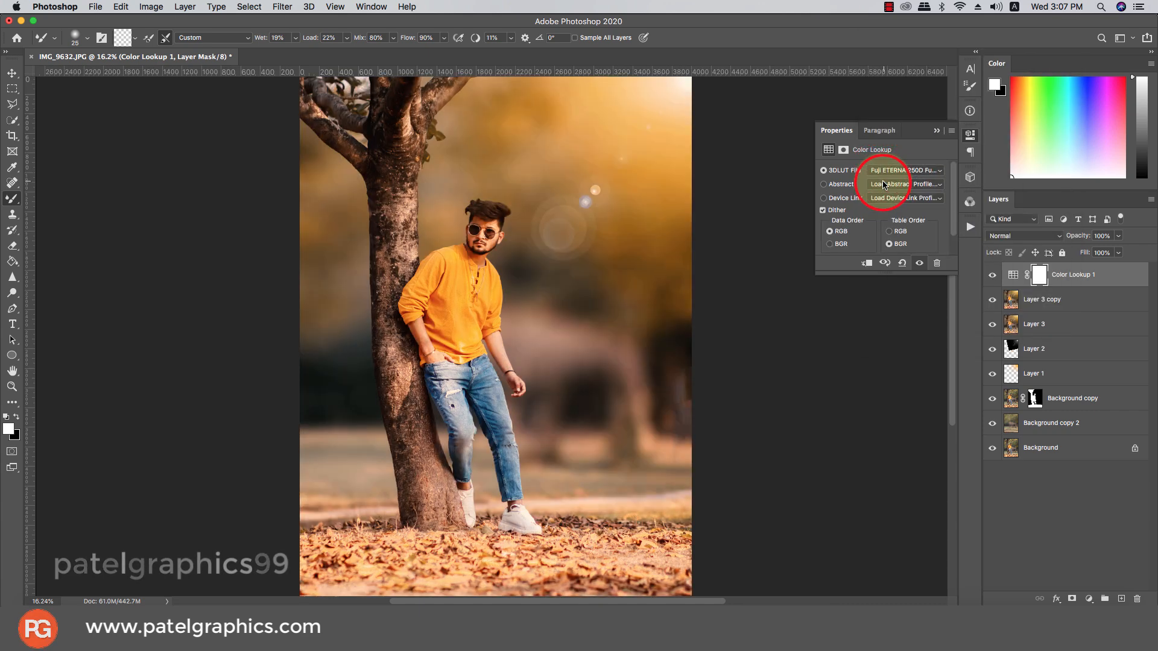
Apply the filmstock_50.3dl LUT to the Color Lookup adjustment and lower the layer's opacity to 24%
click(882, 174)
click(881, 149)
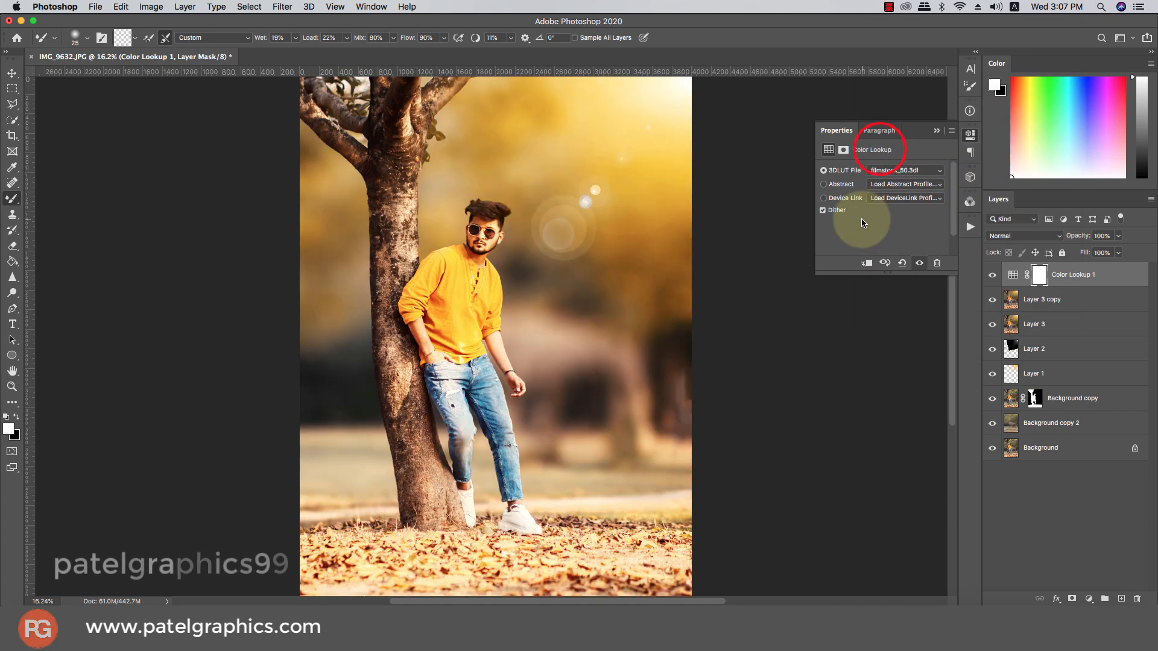
drag(1122, 235, 1078, 255)
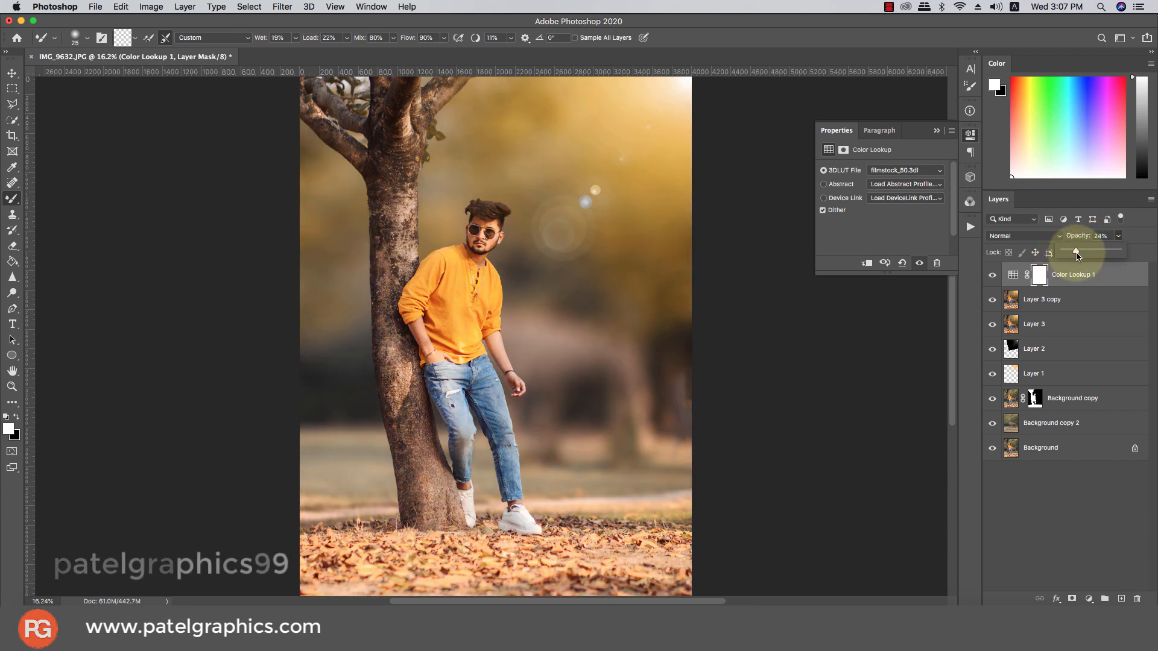
Compare the photo with and without the Color Lookup layer by toggling its visibility, leaving the layer shown
click(989, 279)
click(990, 281)
click(990, 281)
click(990, 281)
key(super+minus)
key(super+plus)
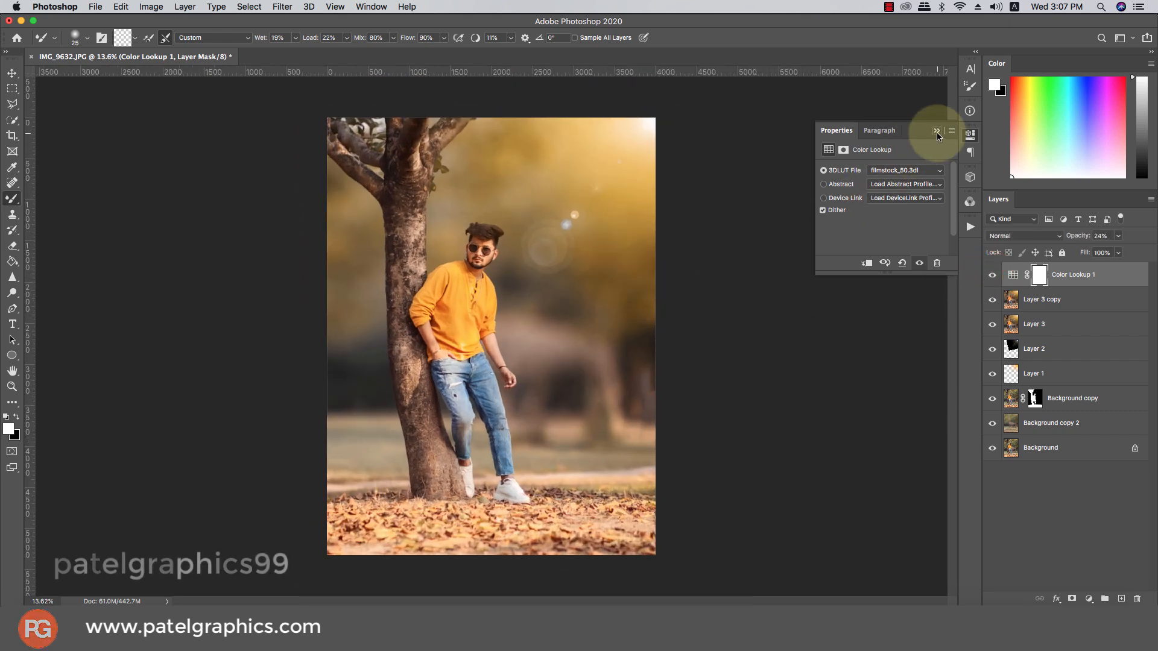
Group all layers from Color Lookup 1 down to Background copy 2, leaving only the Background layer outside
click(937, 131)
shift+click(1070, 422)
key(super+g)
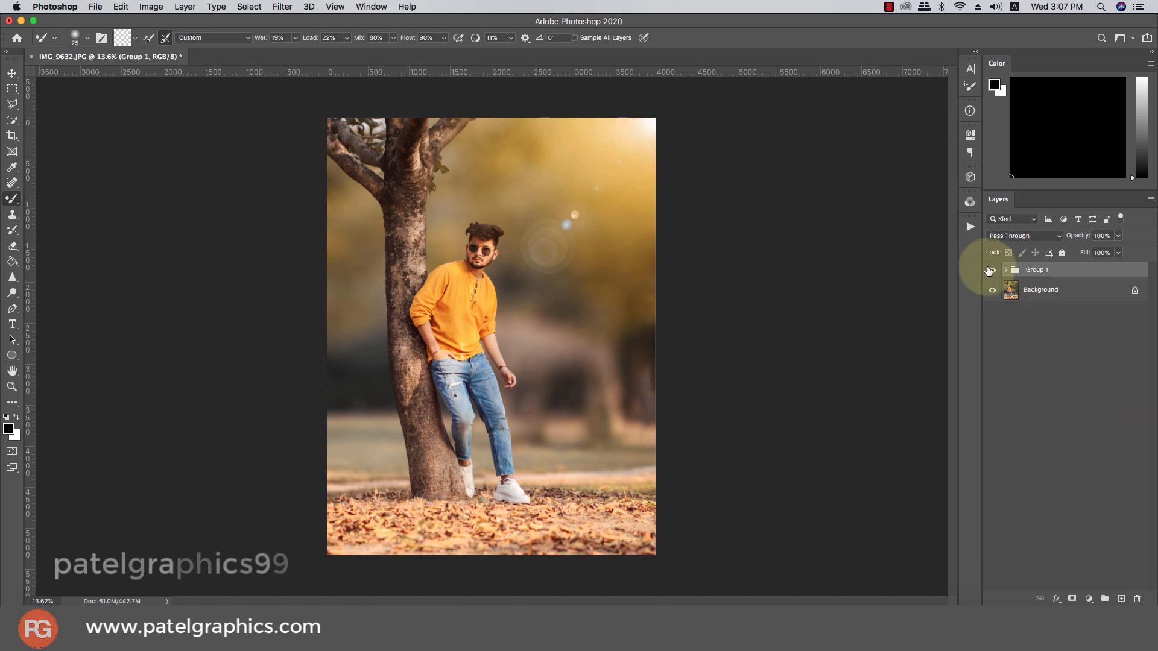
Compare the finished edit with the original photo by repeatedly hiding and showing the layer group
click(990, 272)
click(990, 271)
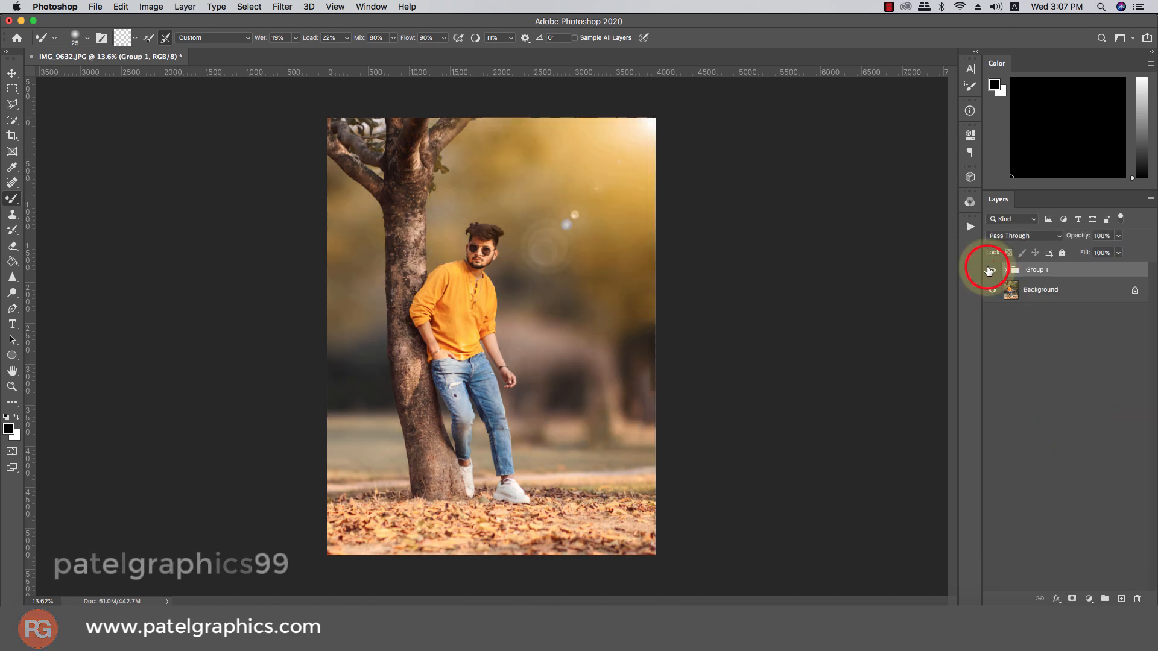
click(988, 270)
click(989, 270)
scroll(413, 308, up, 2)
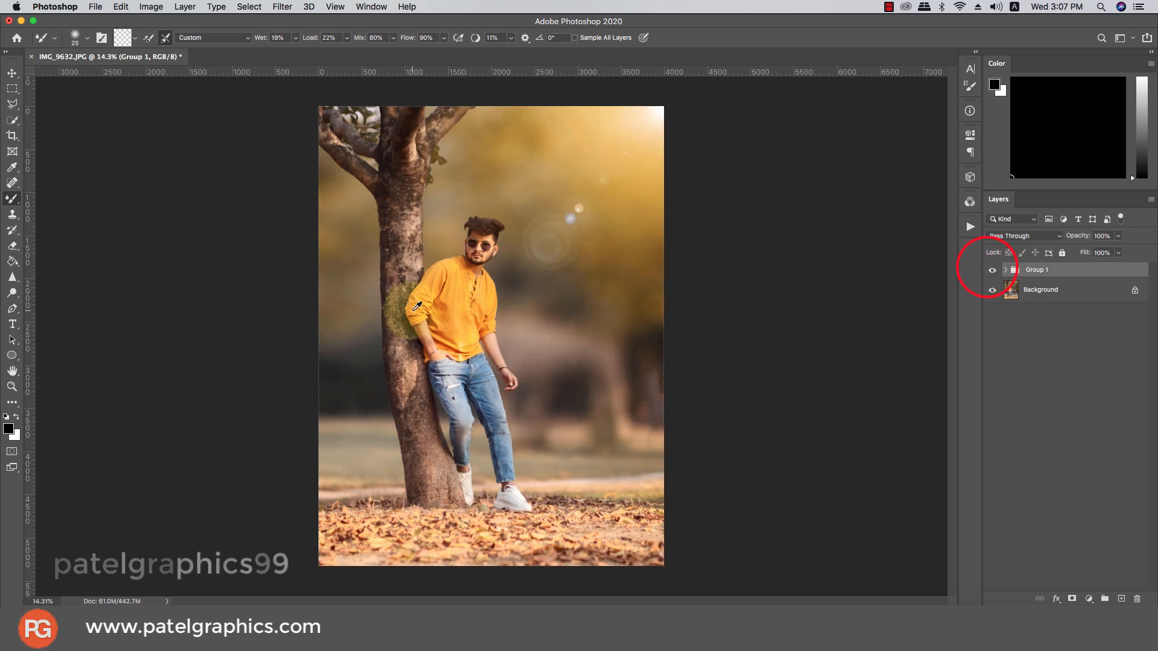
click(994, 273)
click(993, 272)
click(993, 272)
click(994, 273)
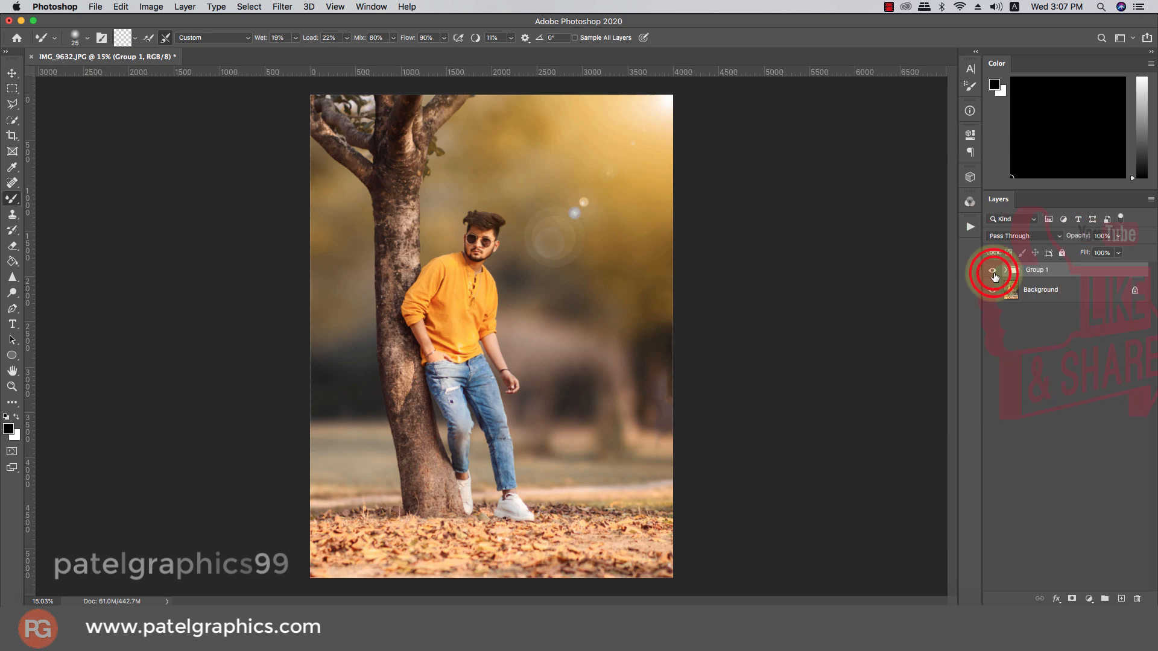
click(994, 272)
click(993, 273)
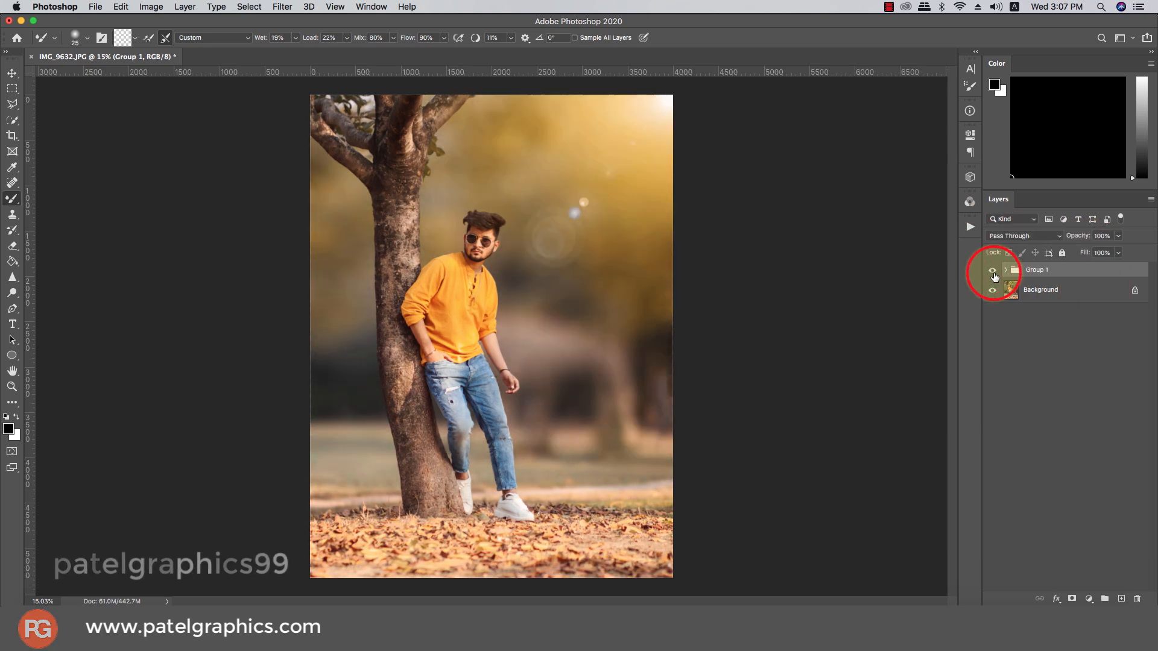
click(994, 274)
click(994, 274)
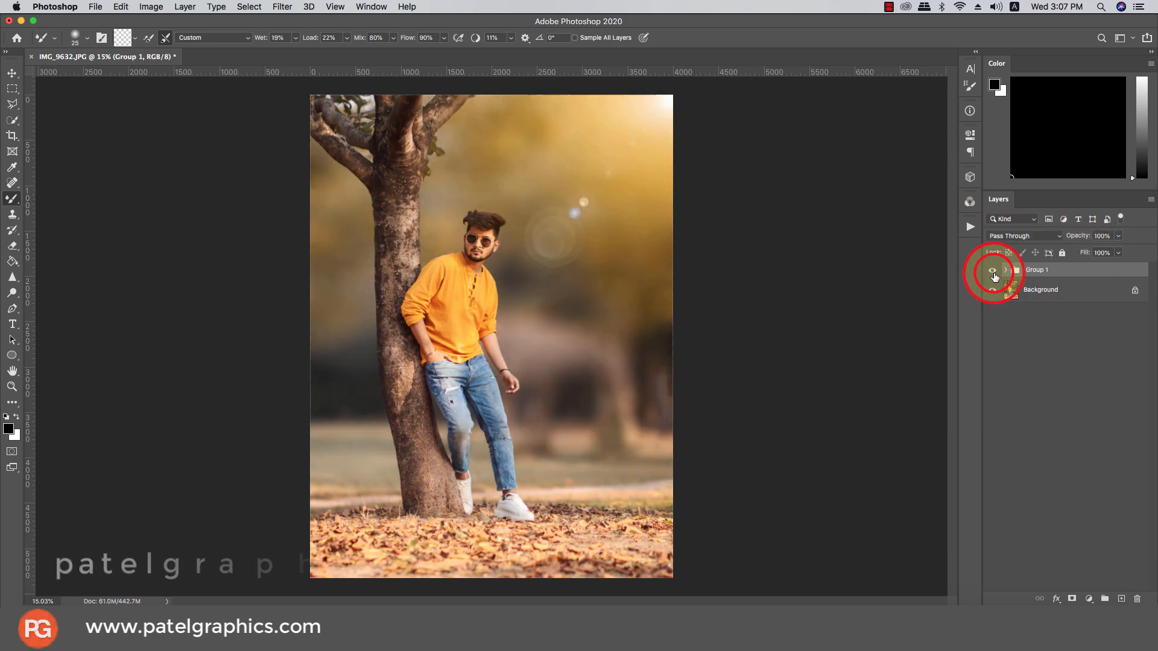